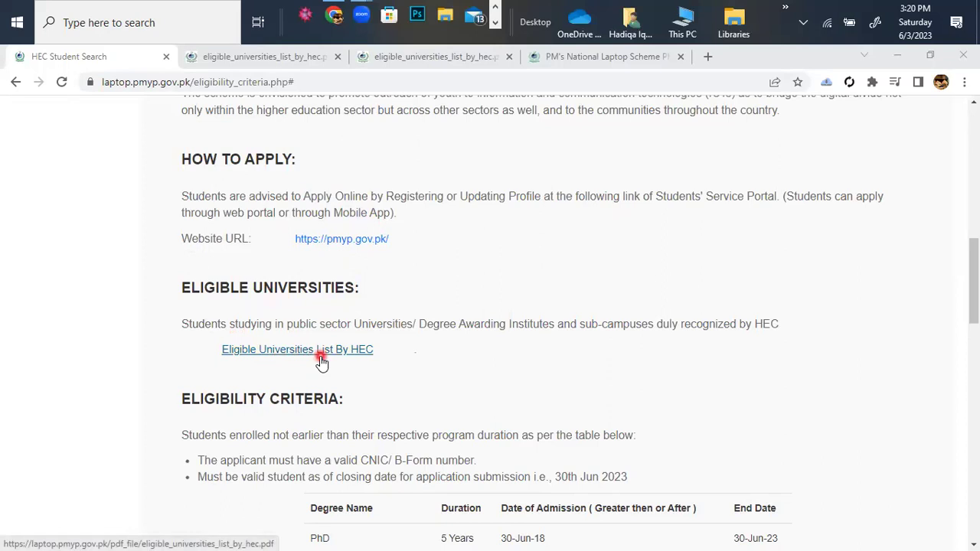
Scroll the eligibility criteria page from the ineligible-student rules up to How to Apply.
scroll(322, 363, down, 3)
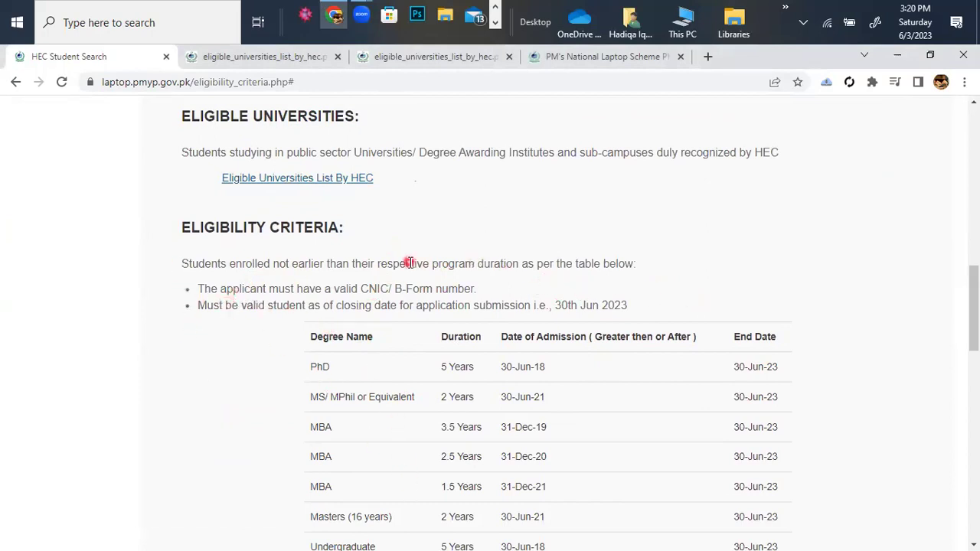
scroll(558, 470, down, 1)
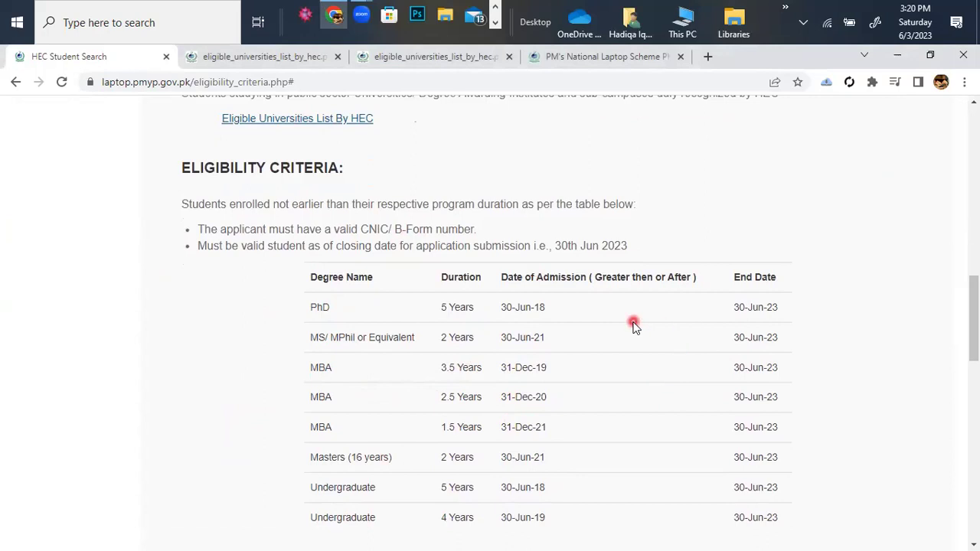
scroll(525, 451, down, 1)
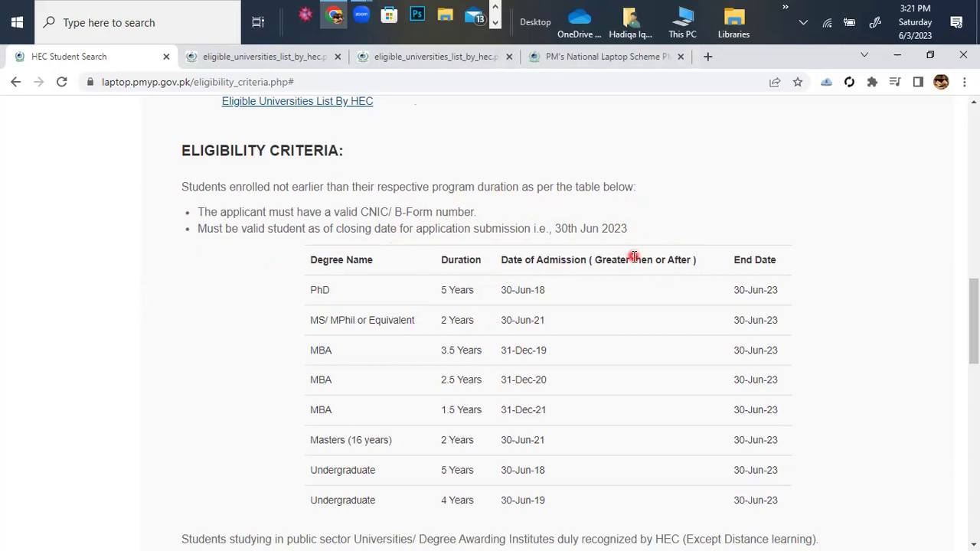
scroll(634, 258, down, 1)
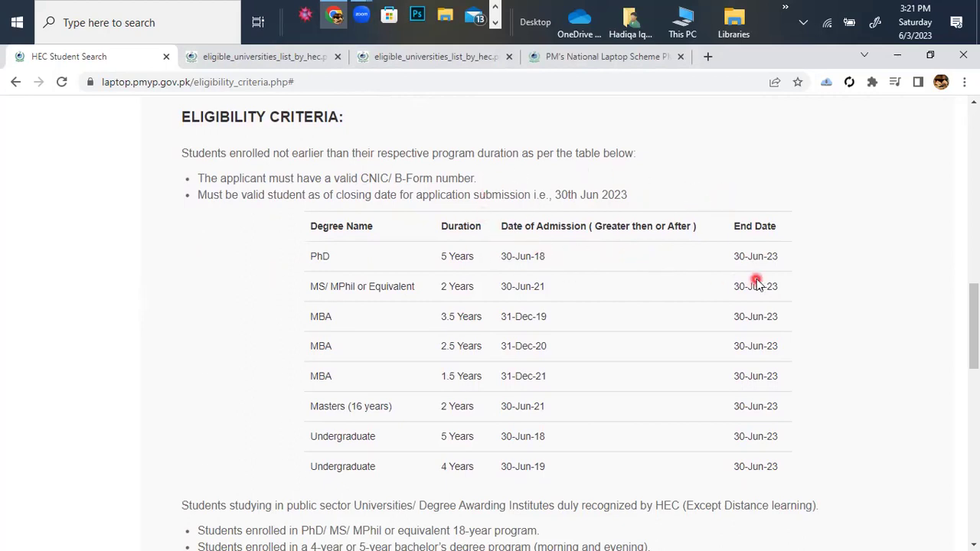
scroll(757, 280, up, 2)
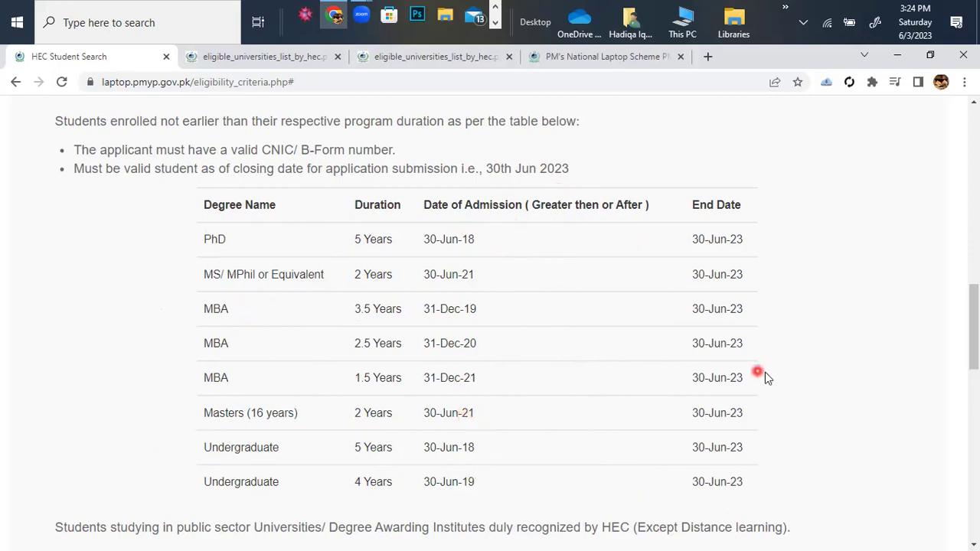
scroll(656, 344, down, 3)
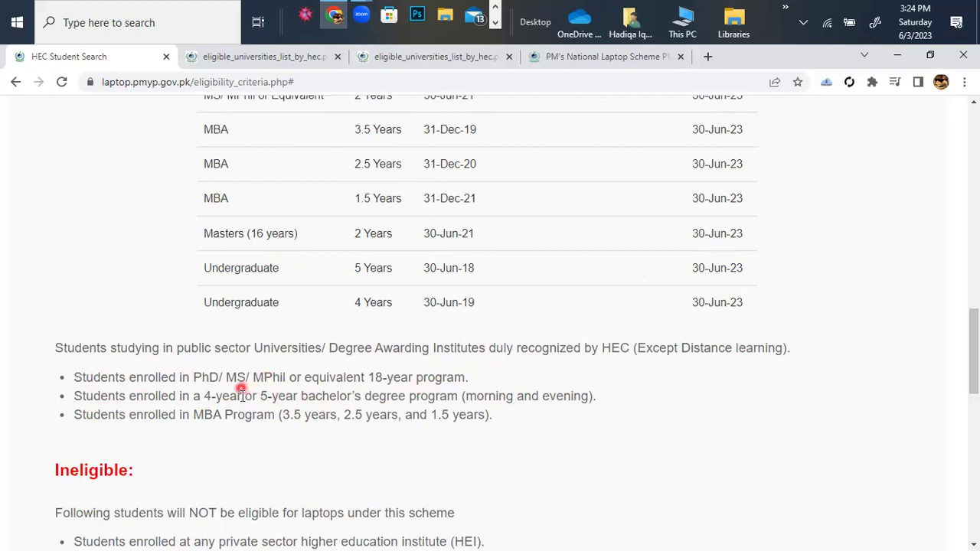
scroll(419, 320, up, 3)
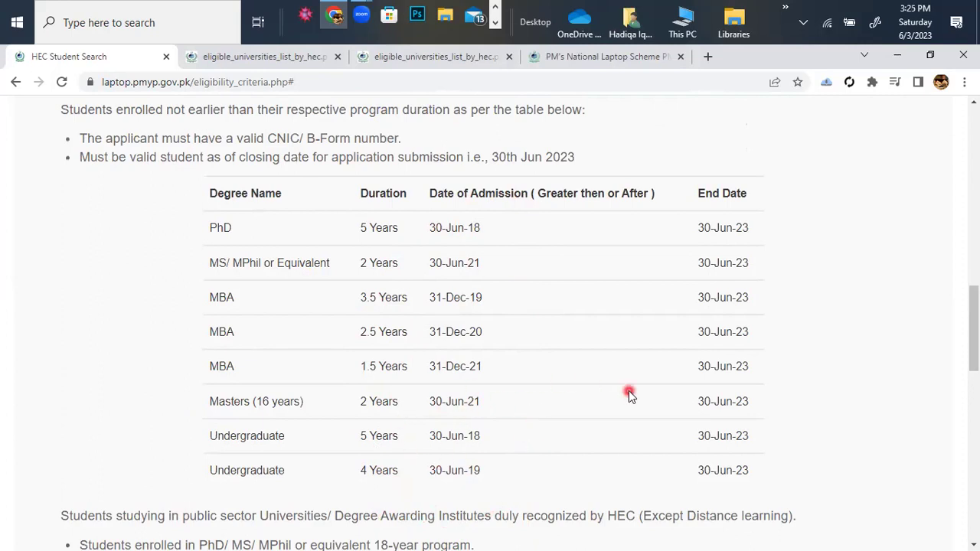
scroll(842, 421, down, 4)
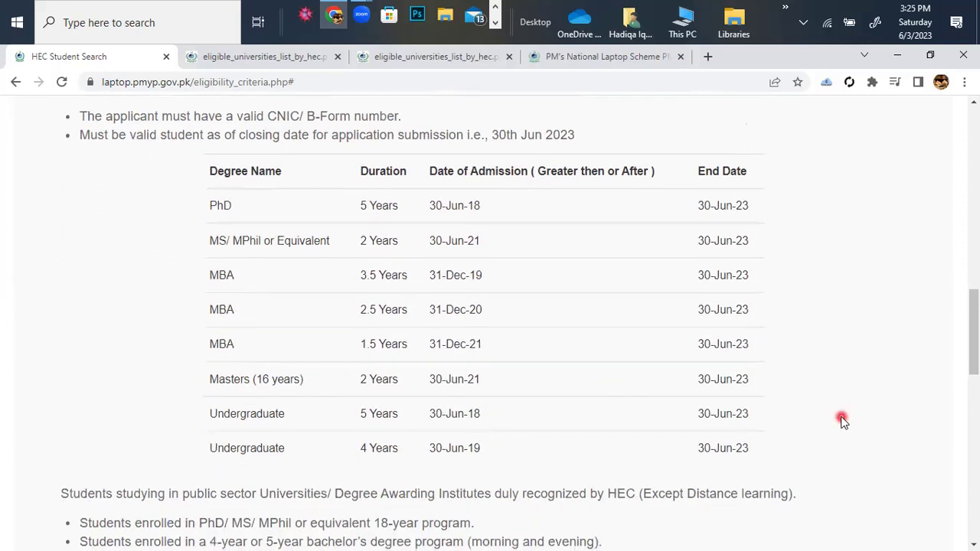
scroll(839, 420, down, 1)
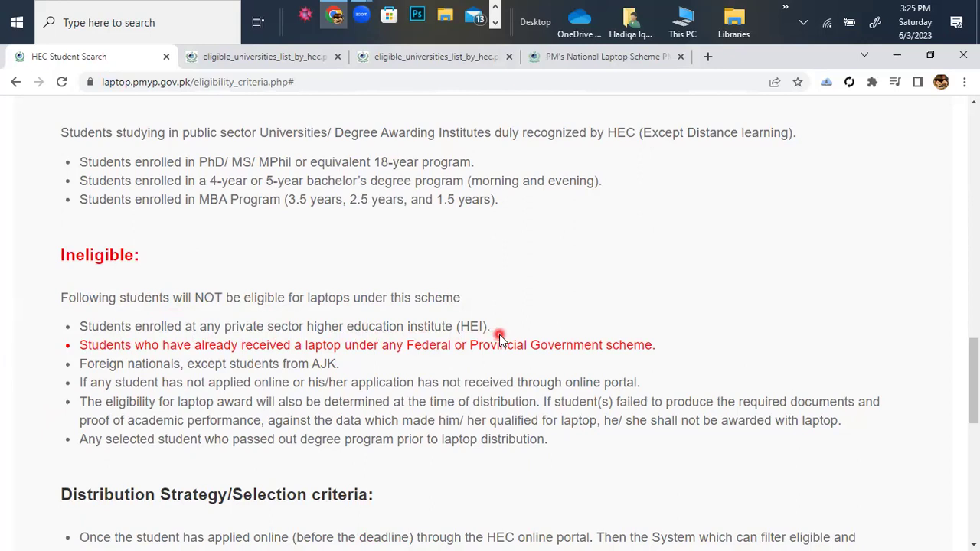
scroll(499, 339, up, 5)
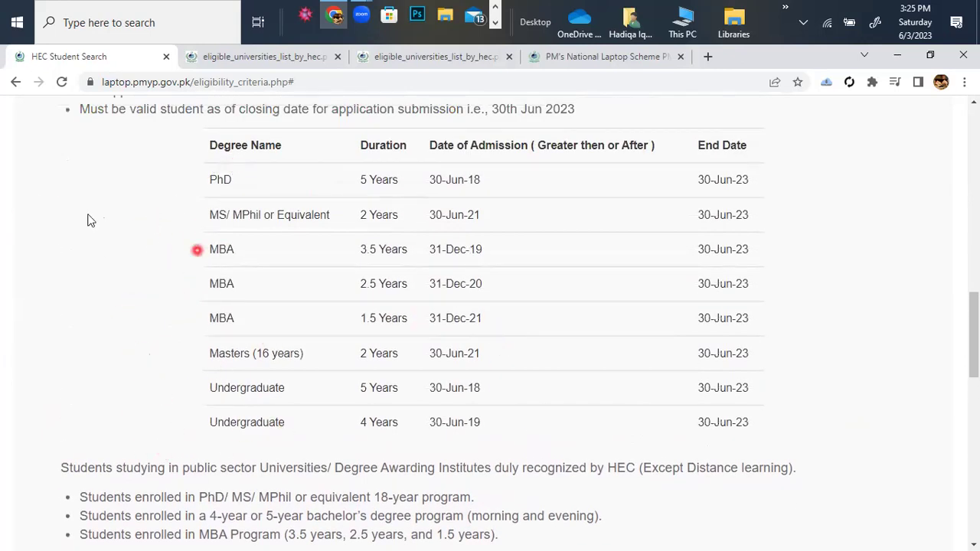
scroll(611, 413, down, 1)
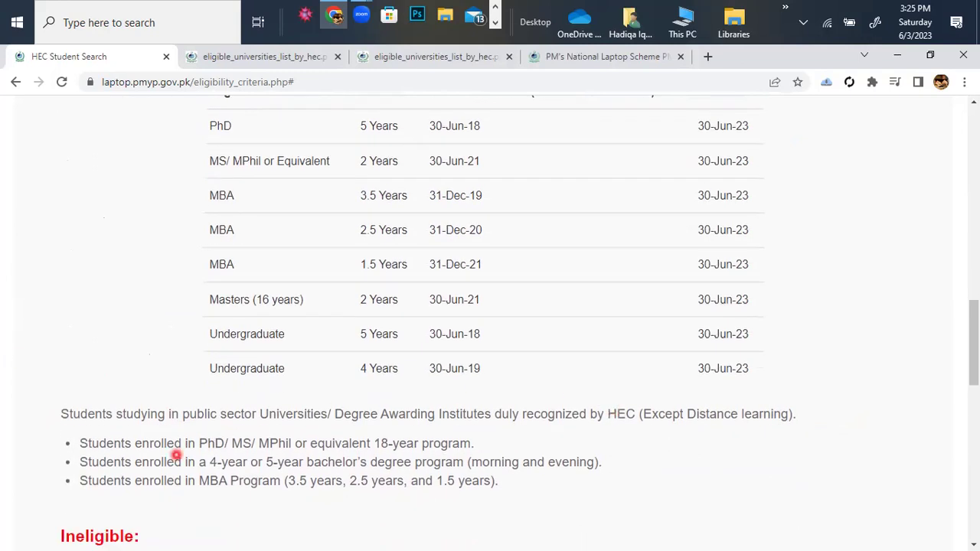
scroll(368, 437, down, 1)
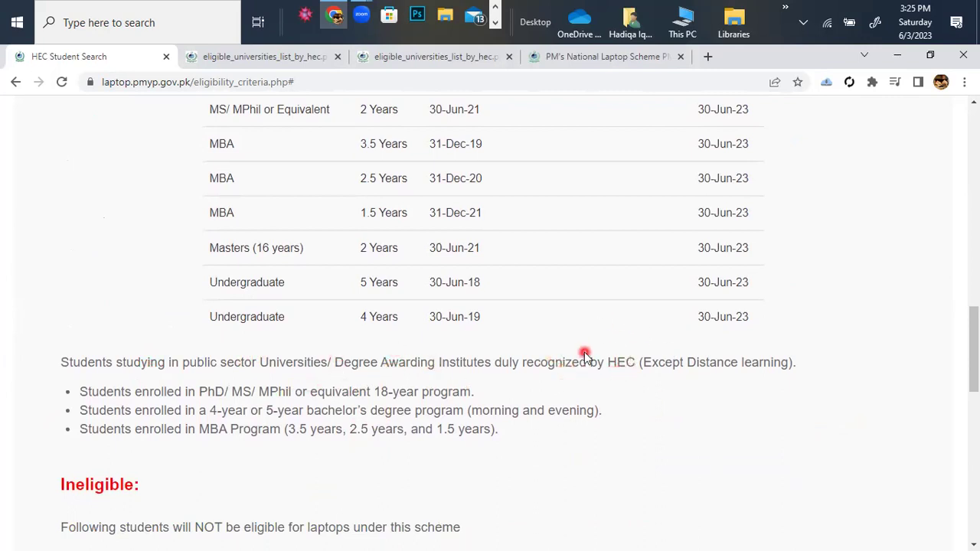
scroll(585, 356, down, 5)
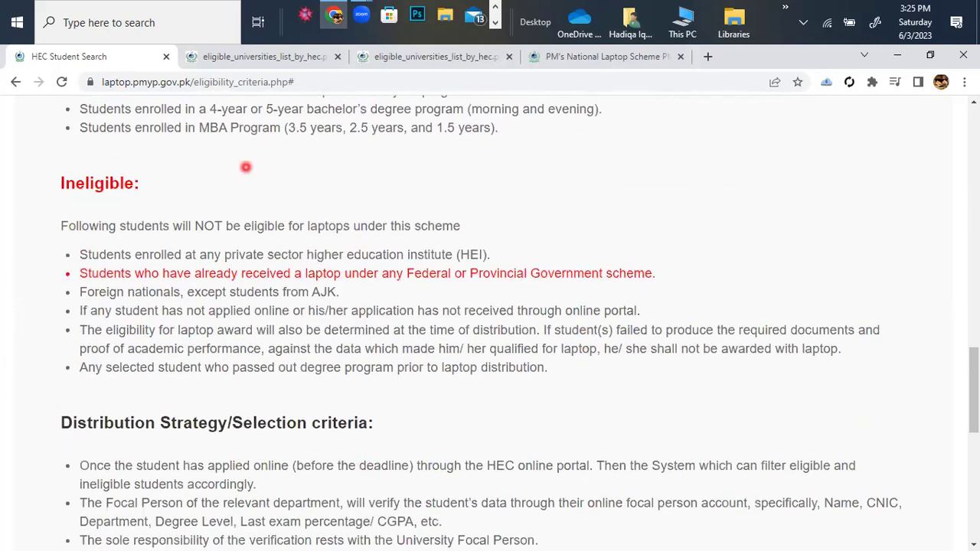
scroll(274, 300, up, 2)
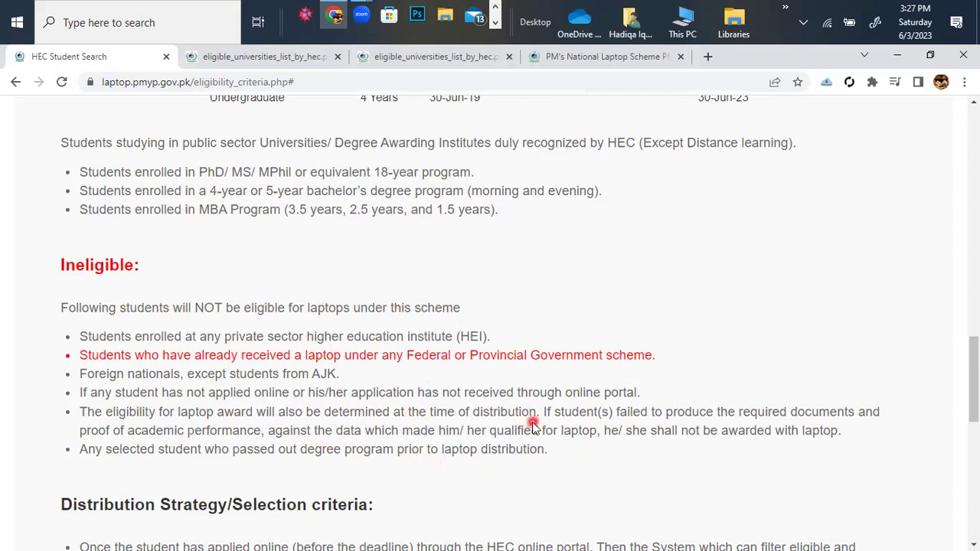
scroll(534, 426, up, 6)
scroll(533, 426, up, 8)
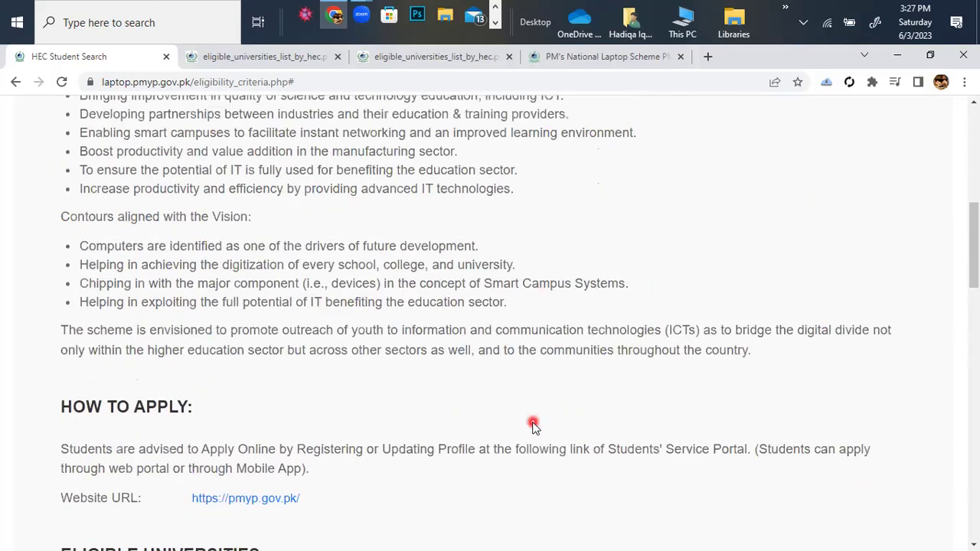
Scroll to the Eligible Universities heading and the degree eligibility table.
scroll(534, 426, up, 10)
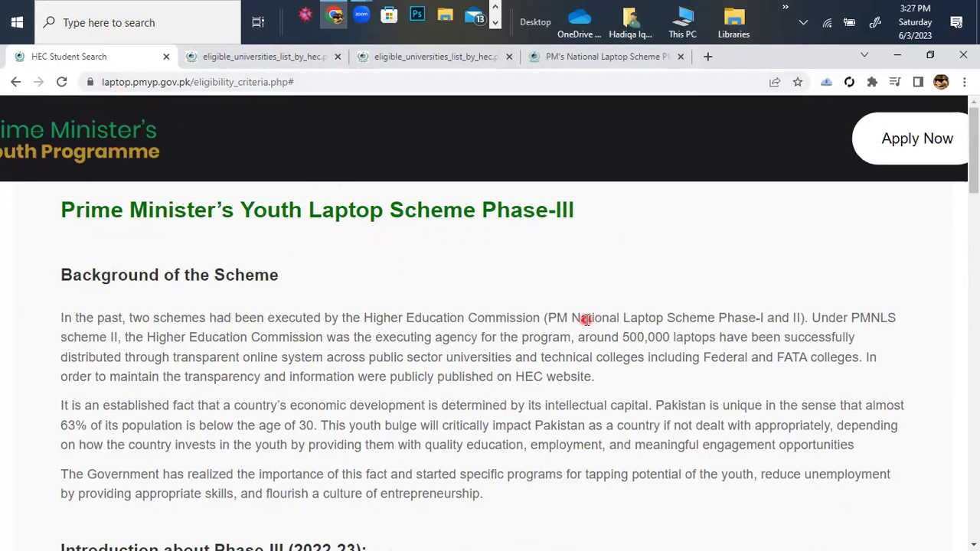
scroll(585, 320, down, 8)
scroll(586, 320, down, 2)
scroll(244, 370, down, 4)
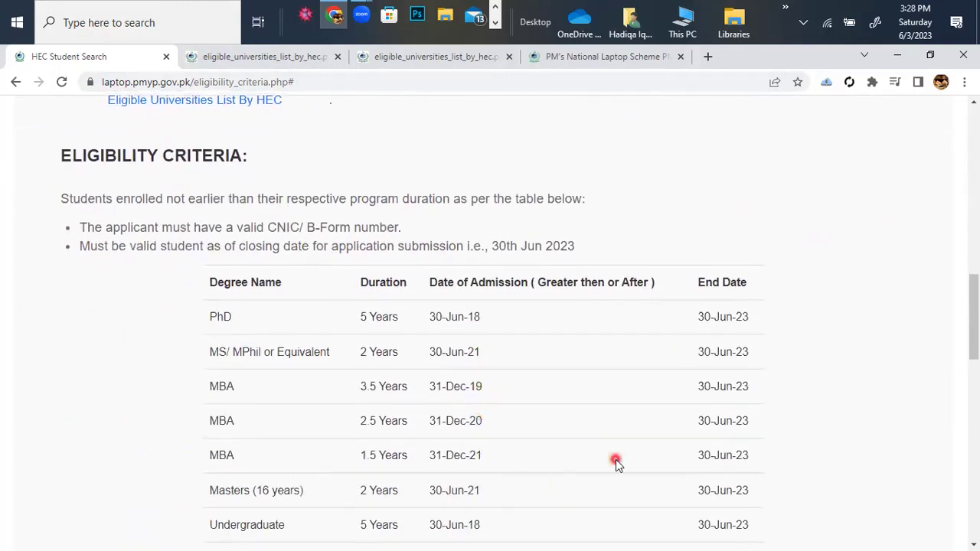
scroll(615, 459, up, 2)
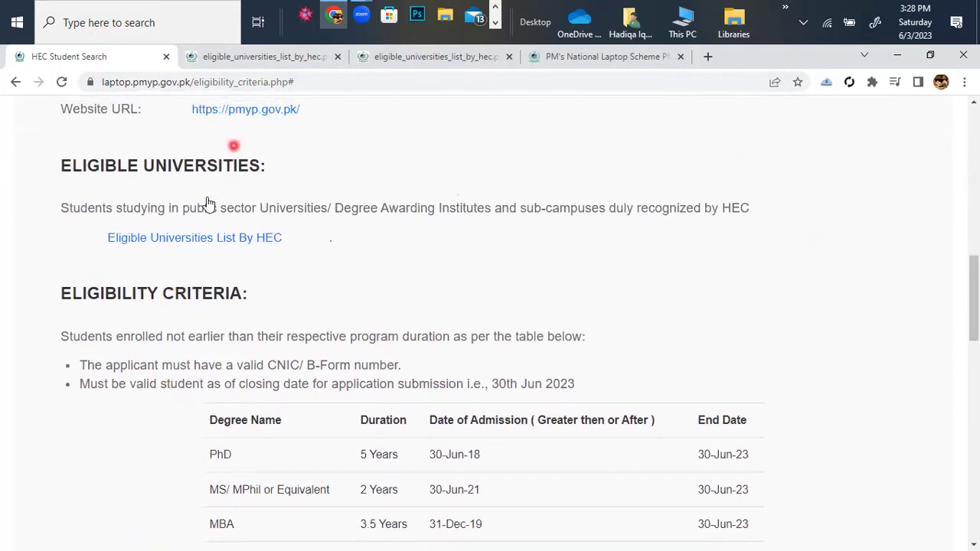
Open the HEC eligible universities list PDF and scroll down through it.
click(182, 238)
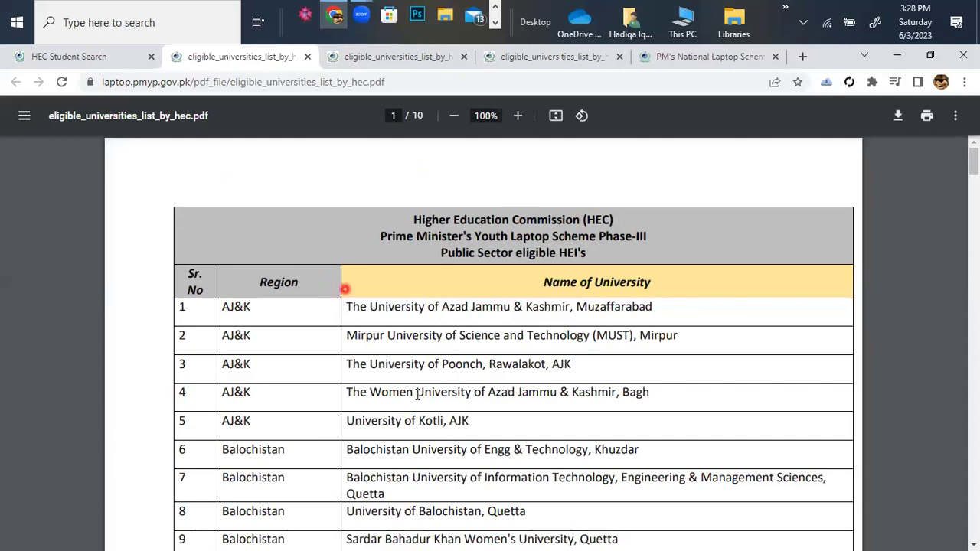
scroll(438, 425, down, 2)
scroll(437, 425, down, 6)
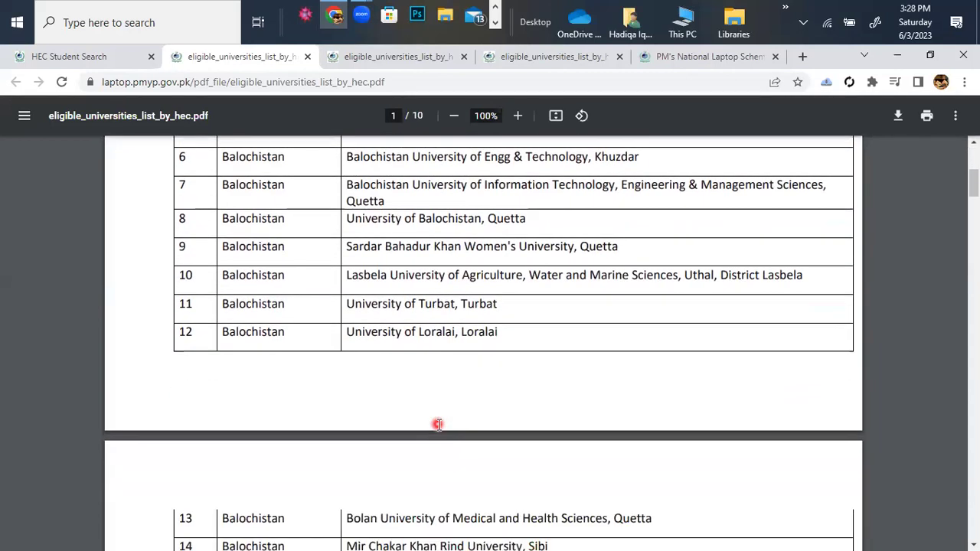
scroll(390, 367, down, 7)
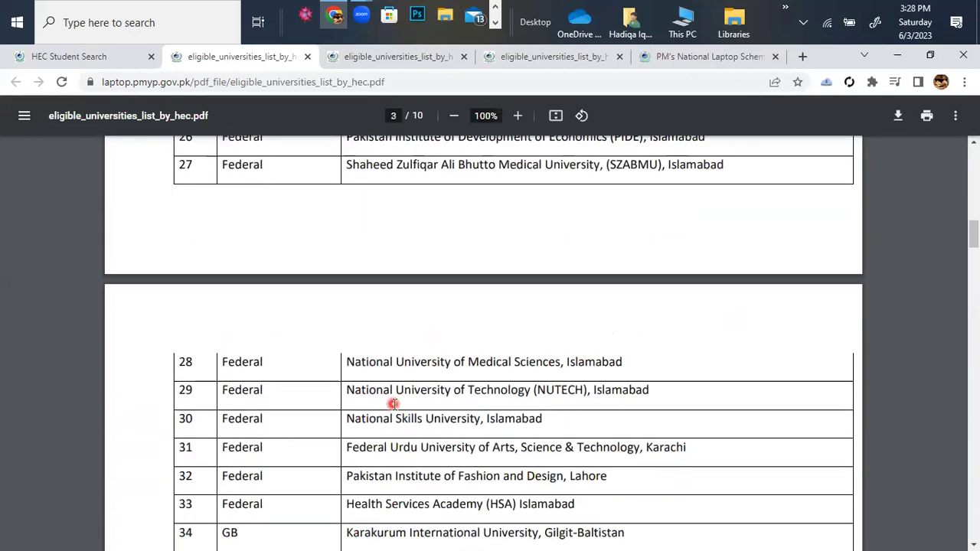
scroll(394, 404, down, 9)
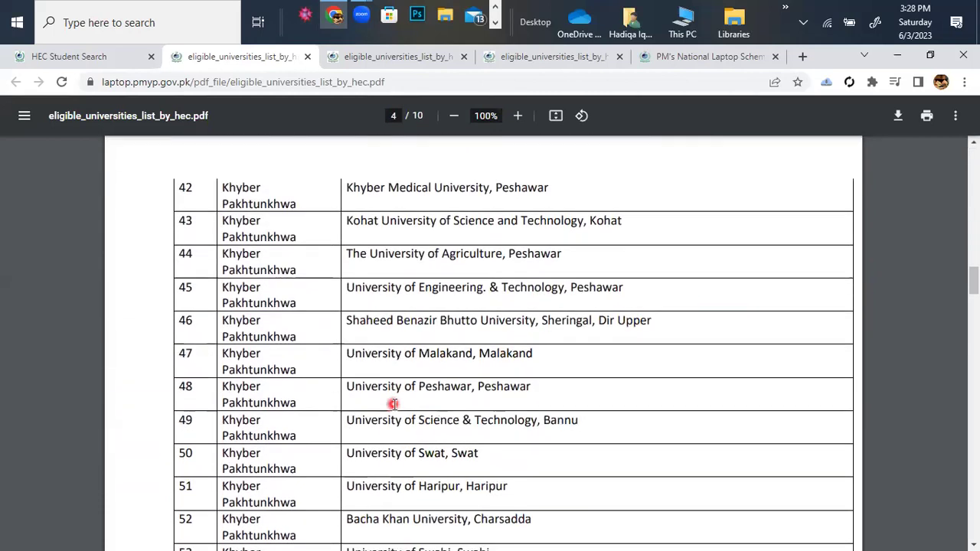
scroll(280, 481, down, 10)
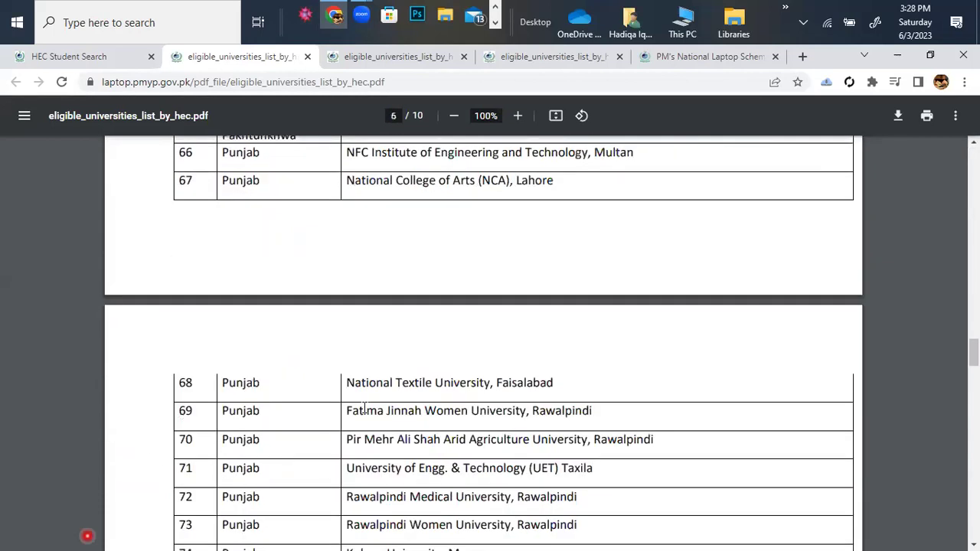
Scroll the PDF back up to page 1 of 10.
scroll(543, 344, up, 1)
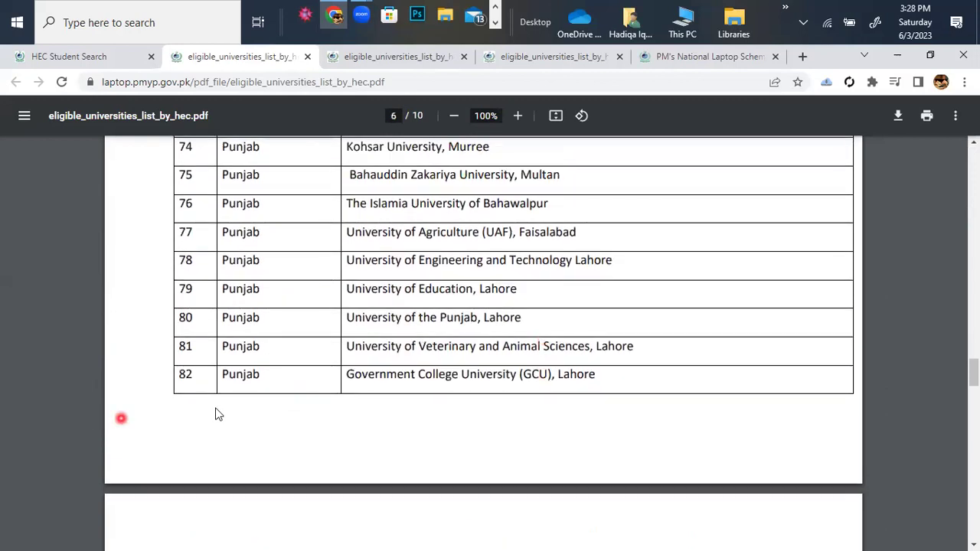
scroll(311, 335, up, 3)
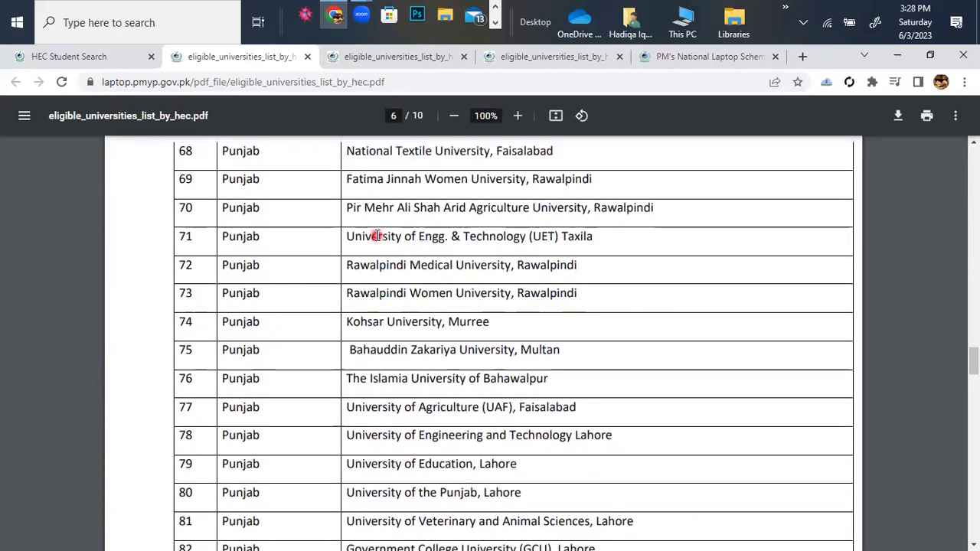
scroll(420, 143, up, 2)
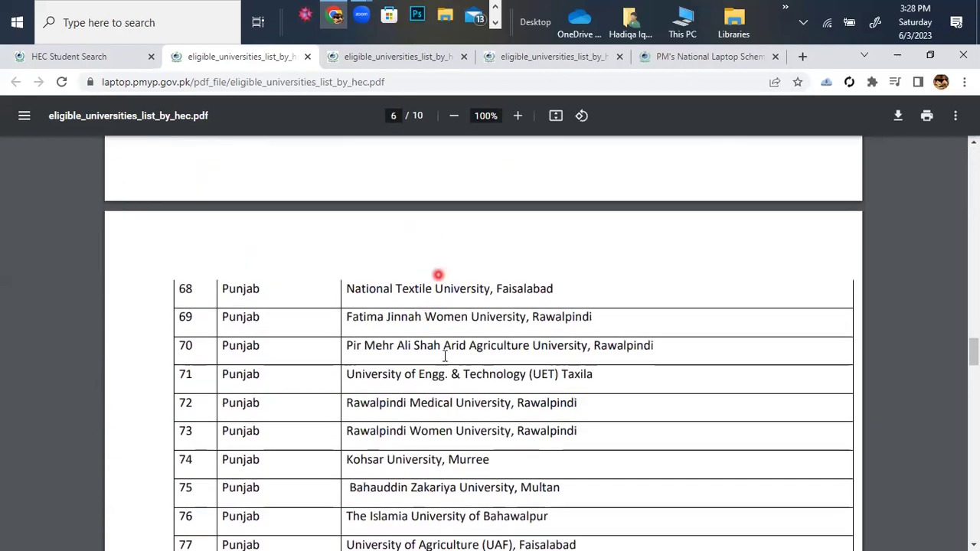
scroll(442, 309, down, 18)
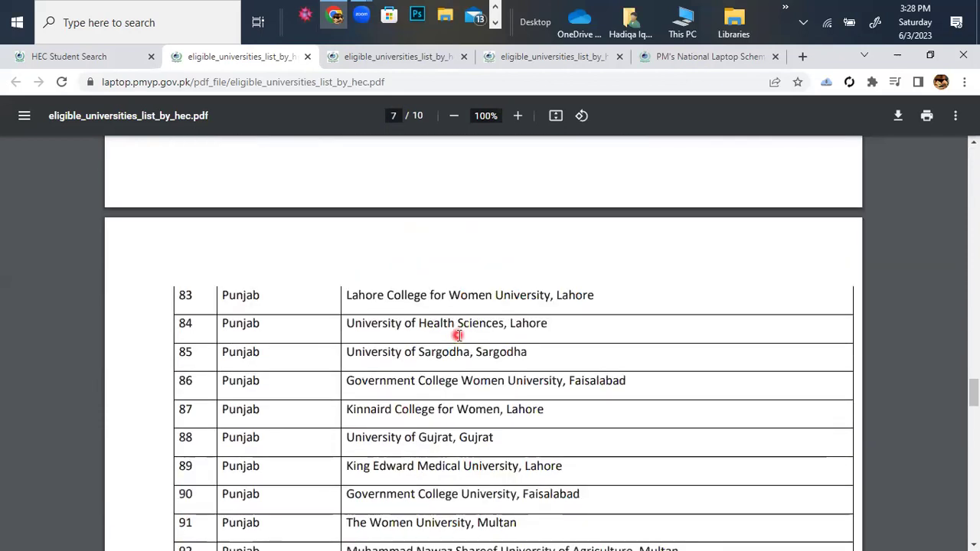
scroll(479, 314, down, 2)
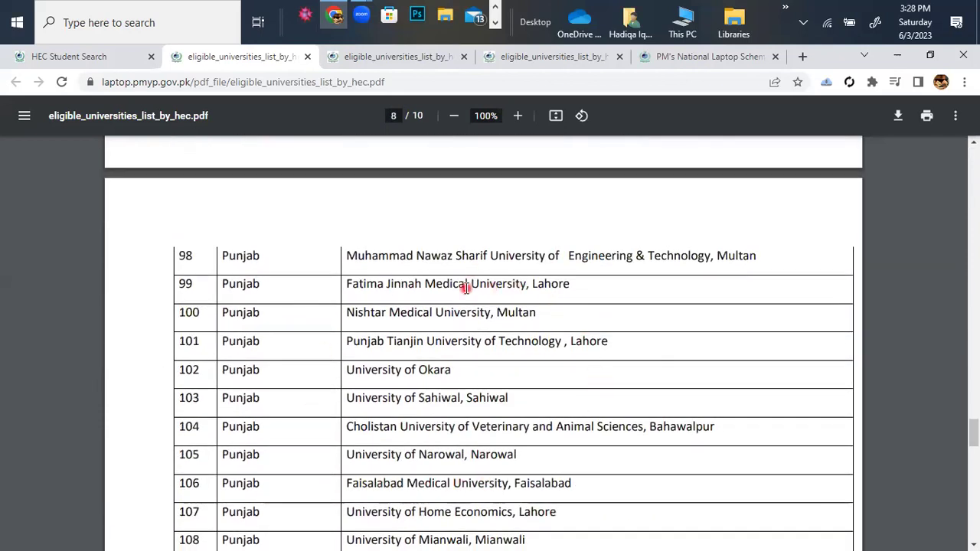
scroll(628, 309, down, 6)
scroll(496, 298, down, 6)
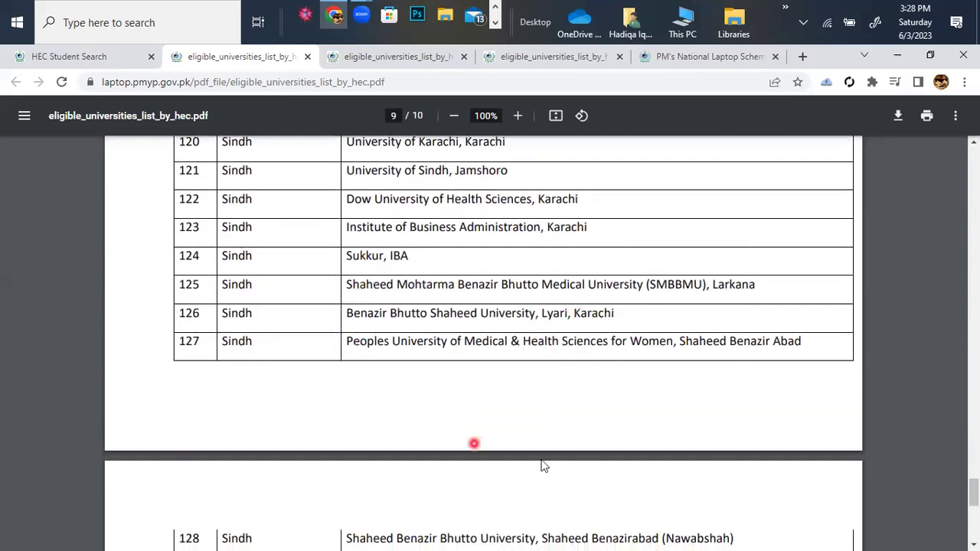
scroll(415, 439, up, 15)
scroll(415, 439, up, 20)
scroll(132, 181, up, 8)
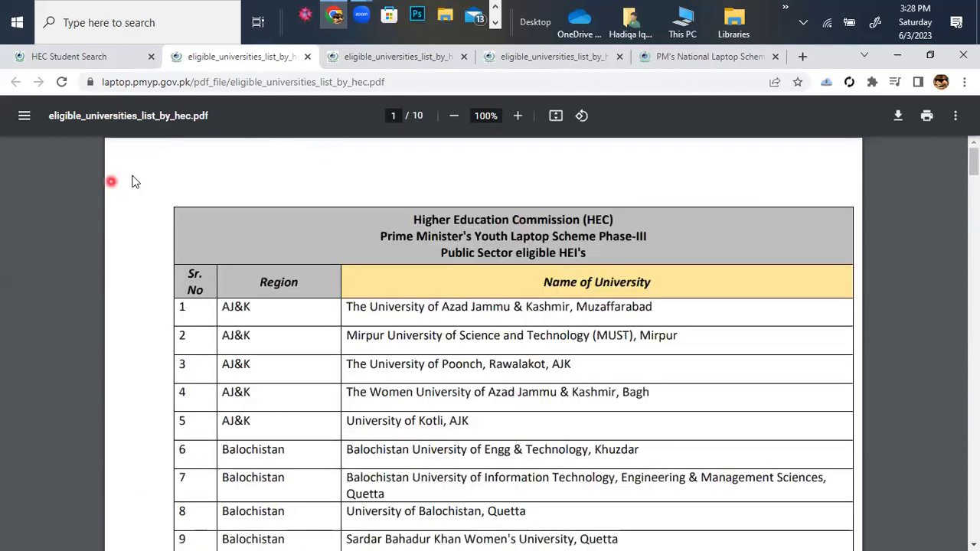
Return to the eligibility criteria tab and scroll up toward How to Apply.
click(86, 61)
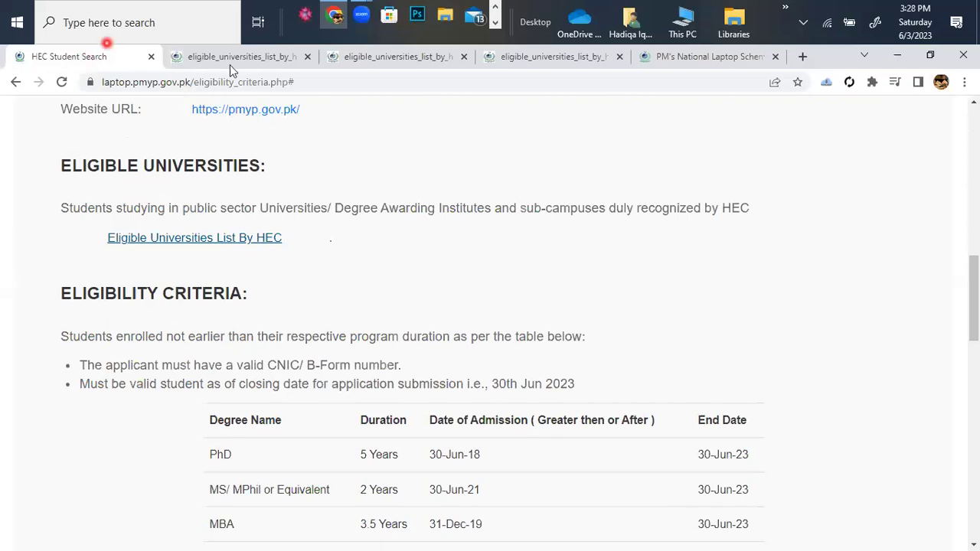
scroll(505, 317, up, 3)
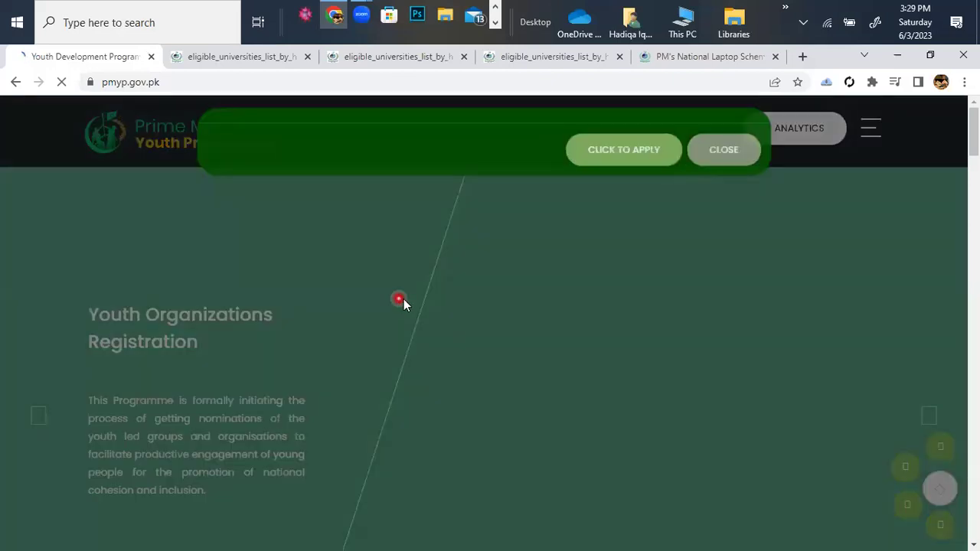
Choose CLICK TO APPLY on the pmyp.gov.pk Youth Laptop Scheme banner.
scroll(504, 258, down, 5)
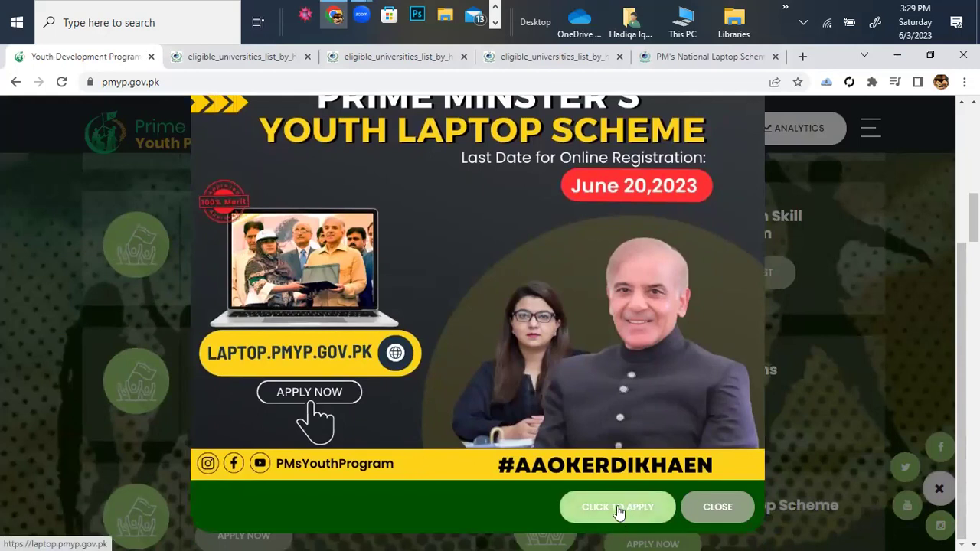
click(619, 508)
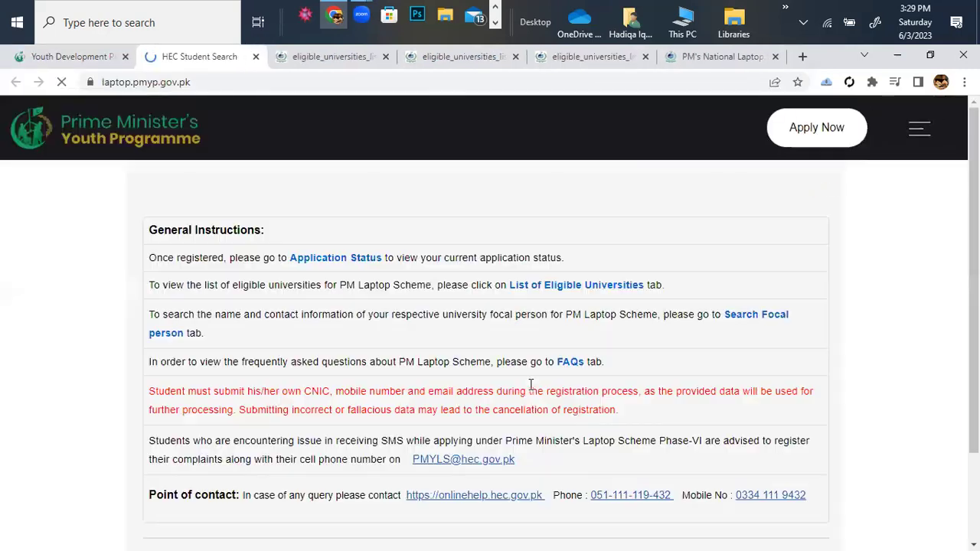
Scroll the General Instructions box down to the Search Focal person guidance.
scroll(468, 343, down, 1)
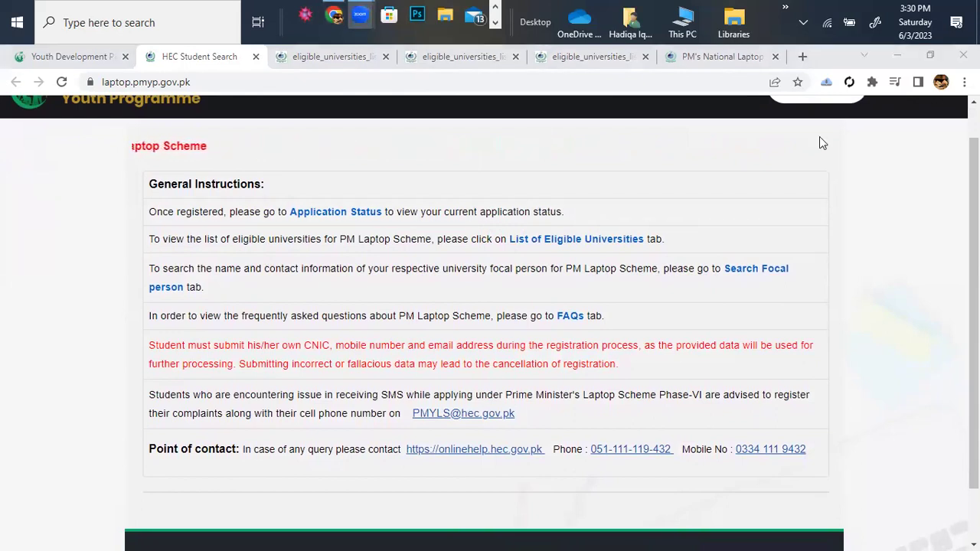
scroll(820, 141, down, 1)
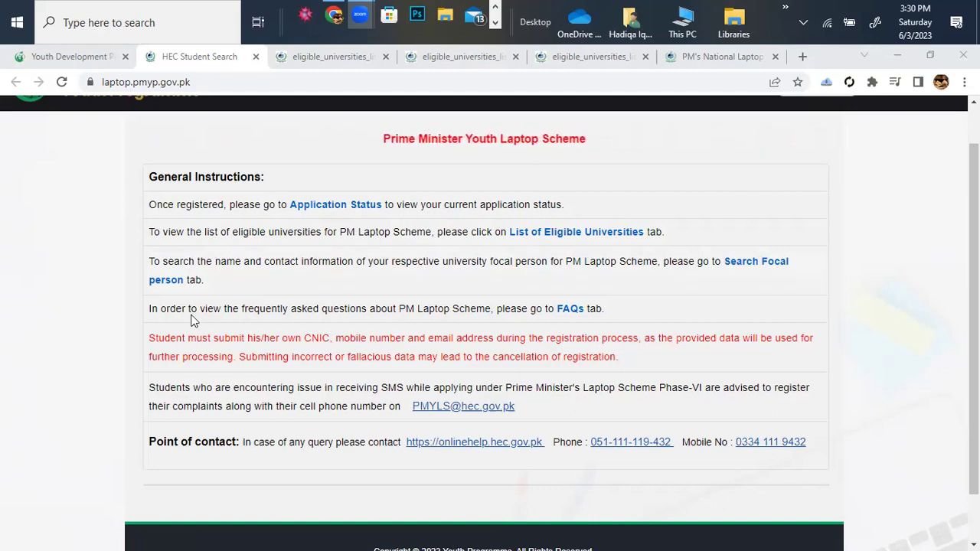
scroll(412, 402, down, 1)
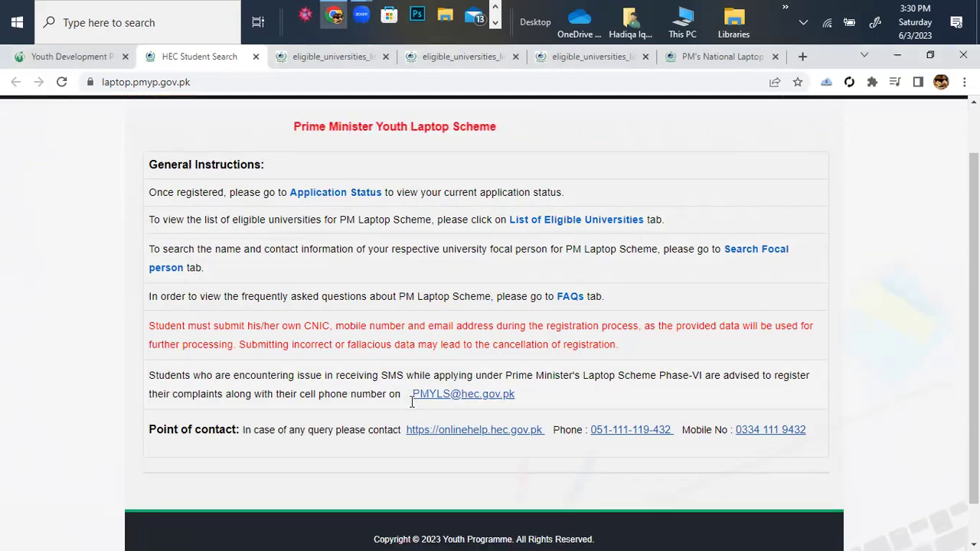
scroll(325, 215, down, 1)
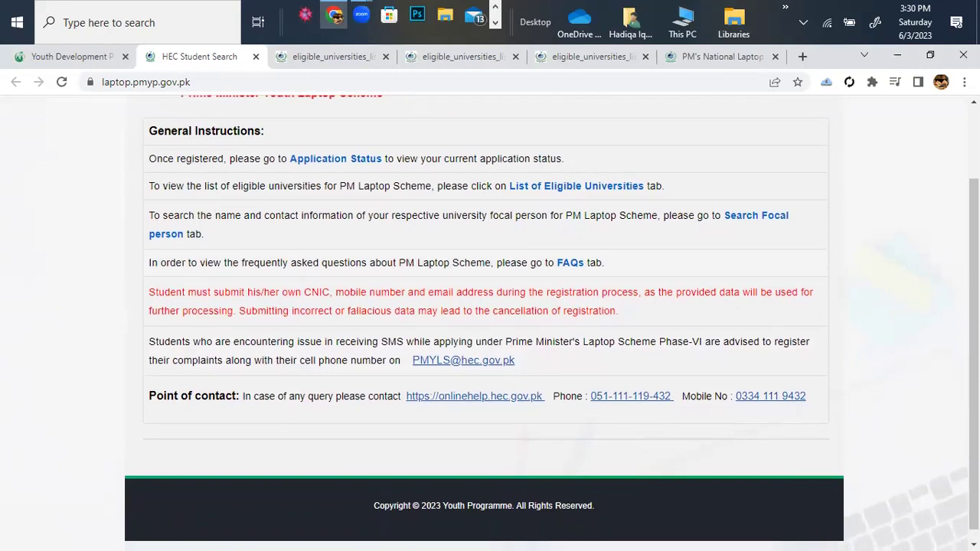
scroll(478, 221, down, 1)
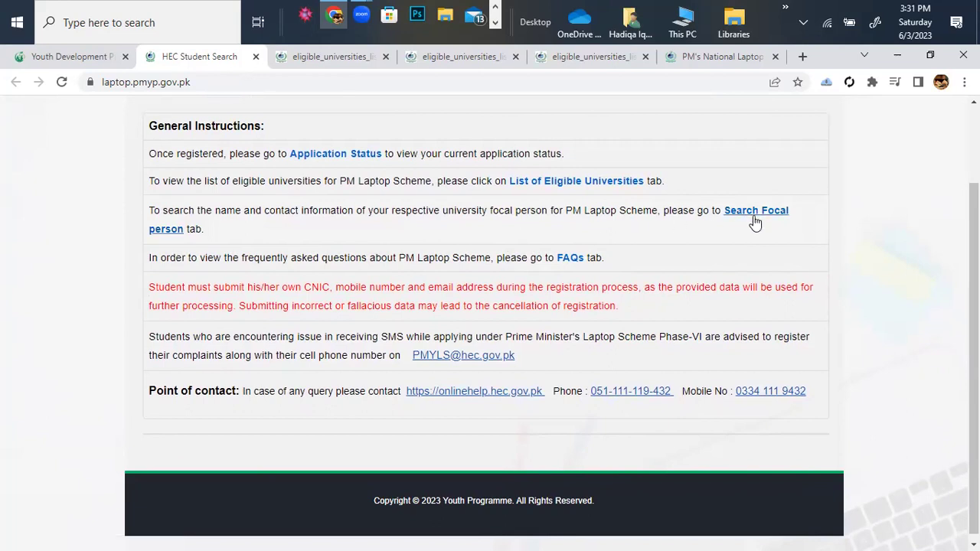
On Search Focal Person, select city Faisalabad and Government College University Faisalabad.
click(745, 212)
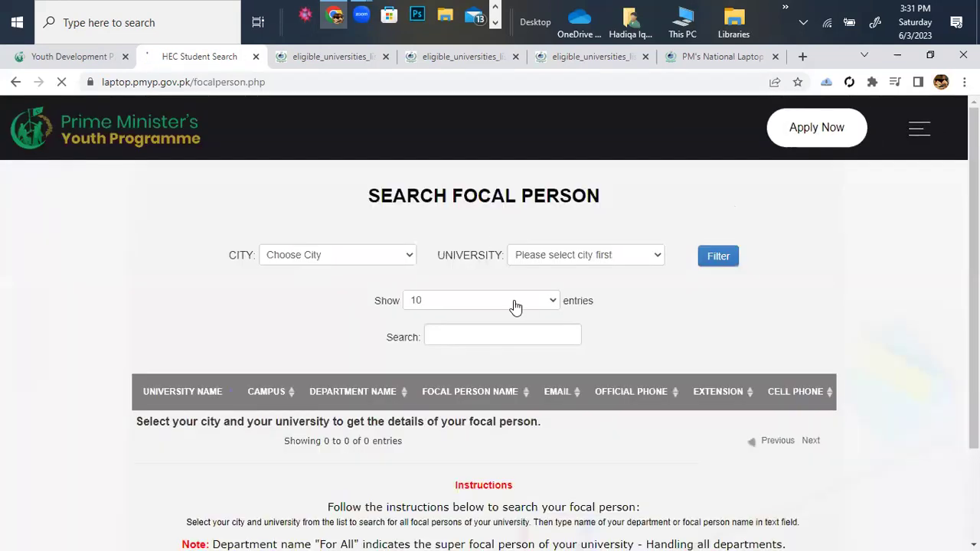
scroll(459, 252, down, 1)
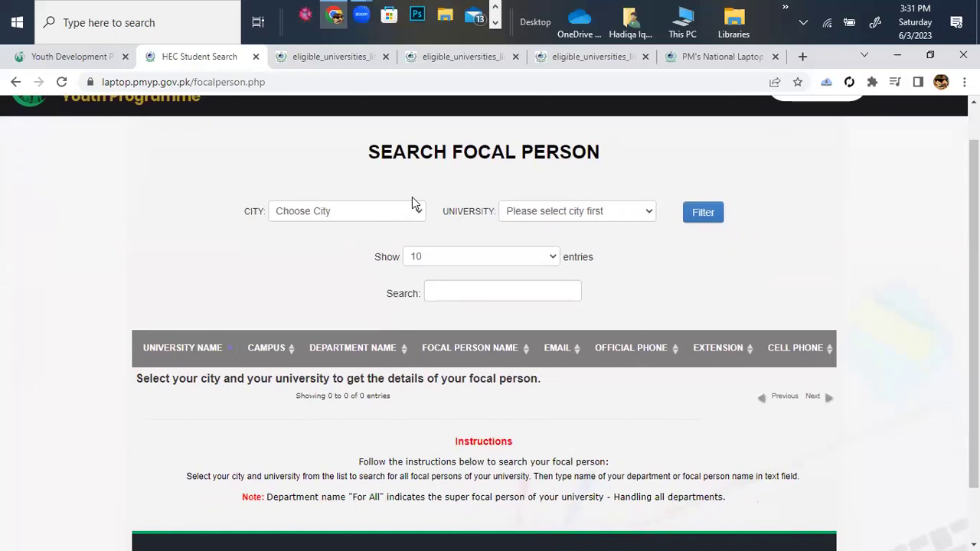
click(422, 216)
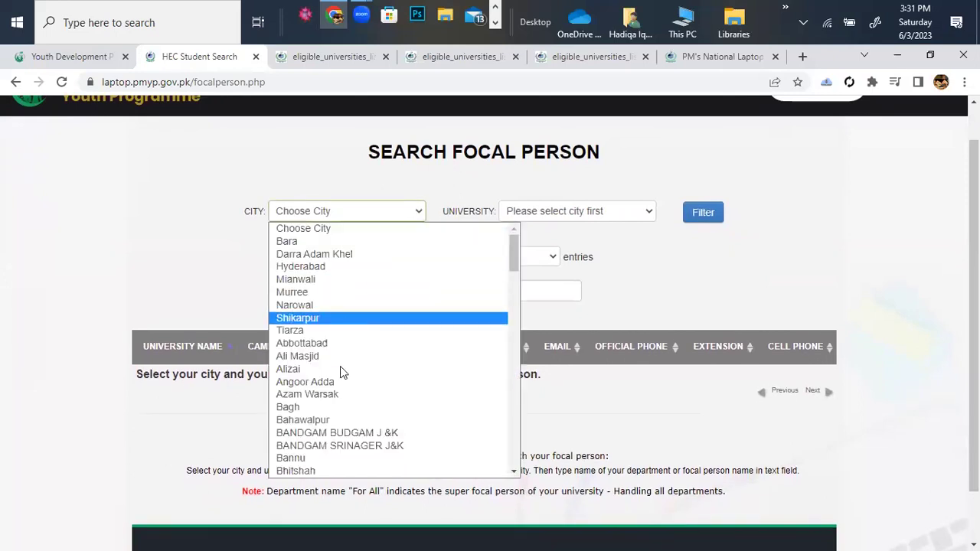
scroll(403, 295, down, 4)
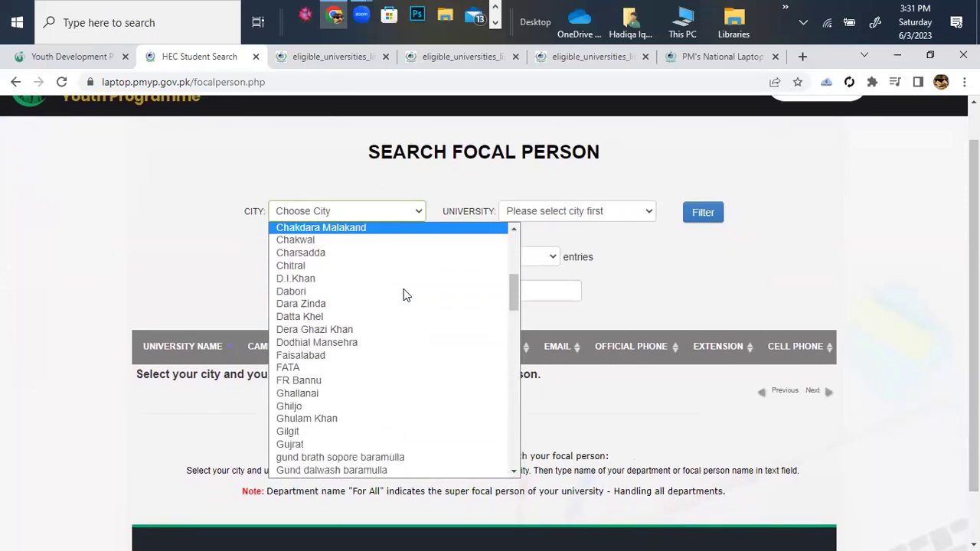
scroll(405, 296, down, 1)
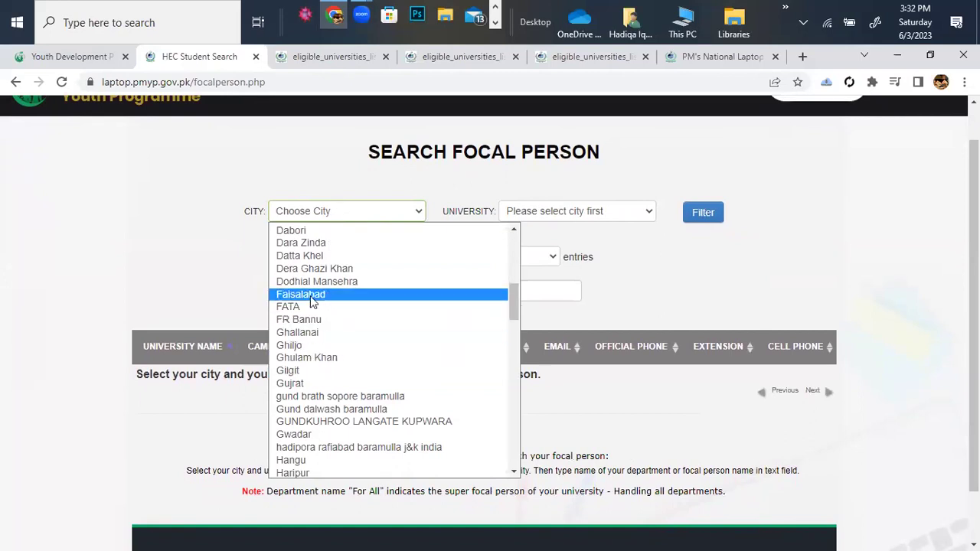
click(310, 297)
click(639, 217)
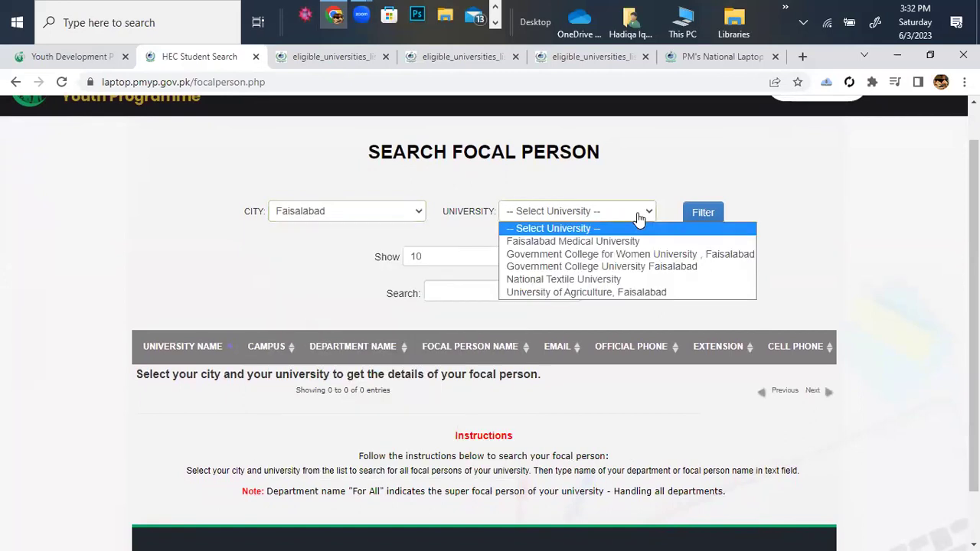
click(613, 268)
Filter with 10 entries per page and review the GCU Faisalabad focal contacts.
click(553, 257)
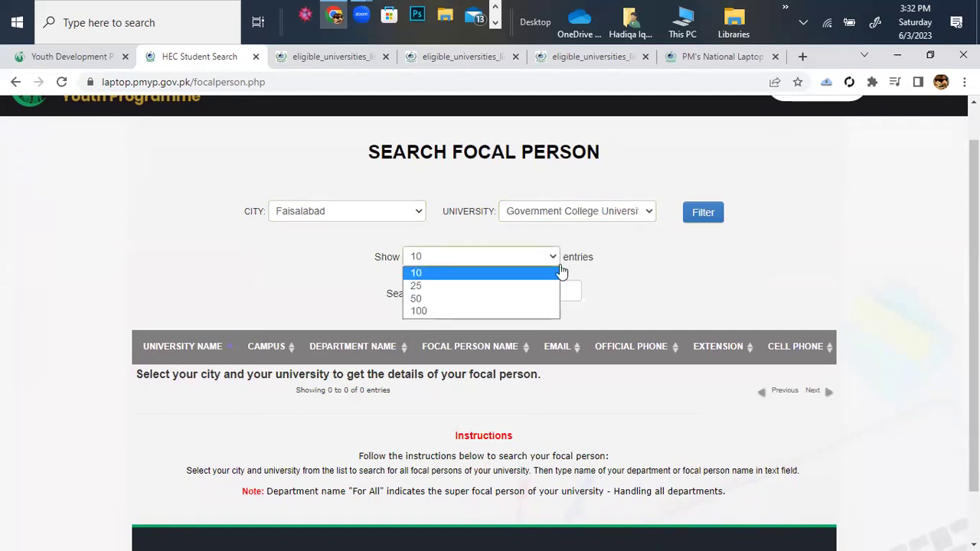
click(604, 296)
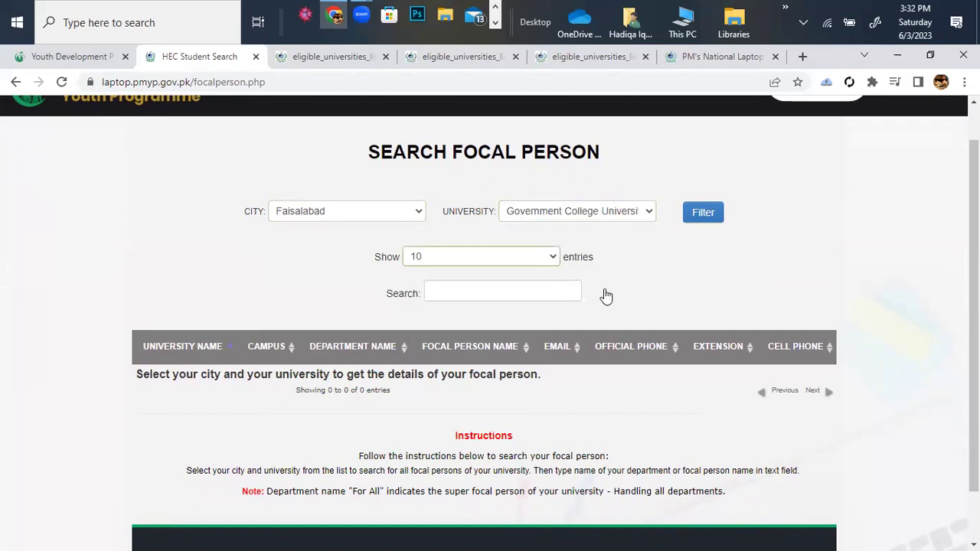
click(698, 221)
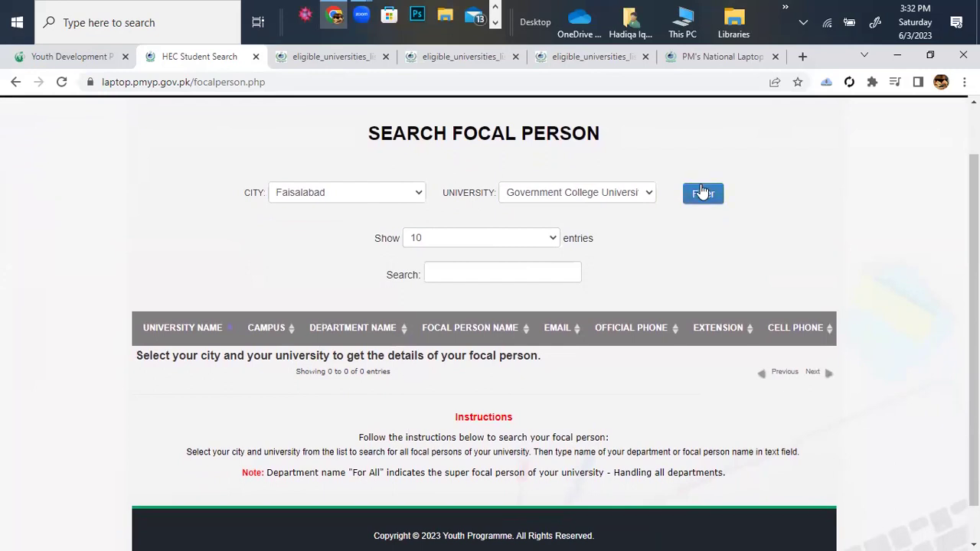
click(716, 188)
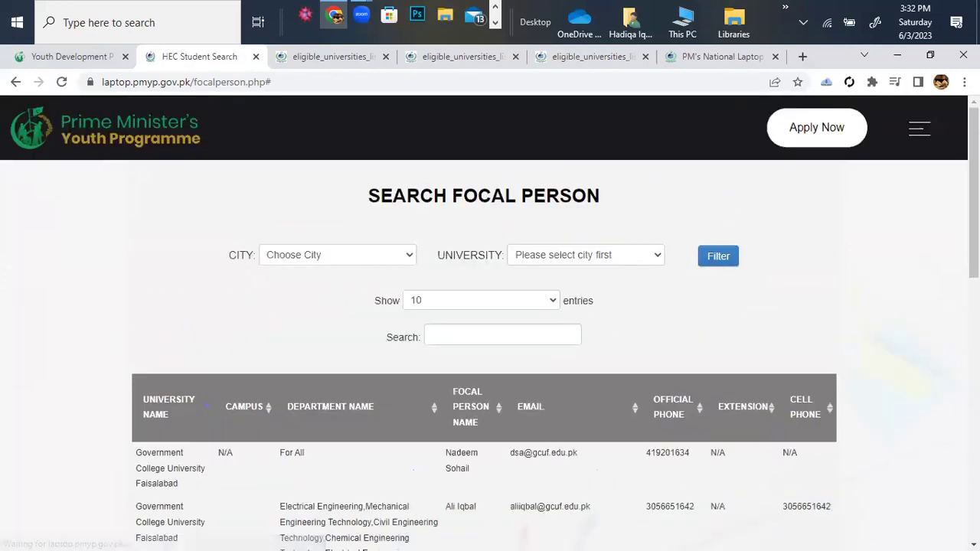
scroll(712, 285, down, 2)
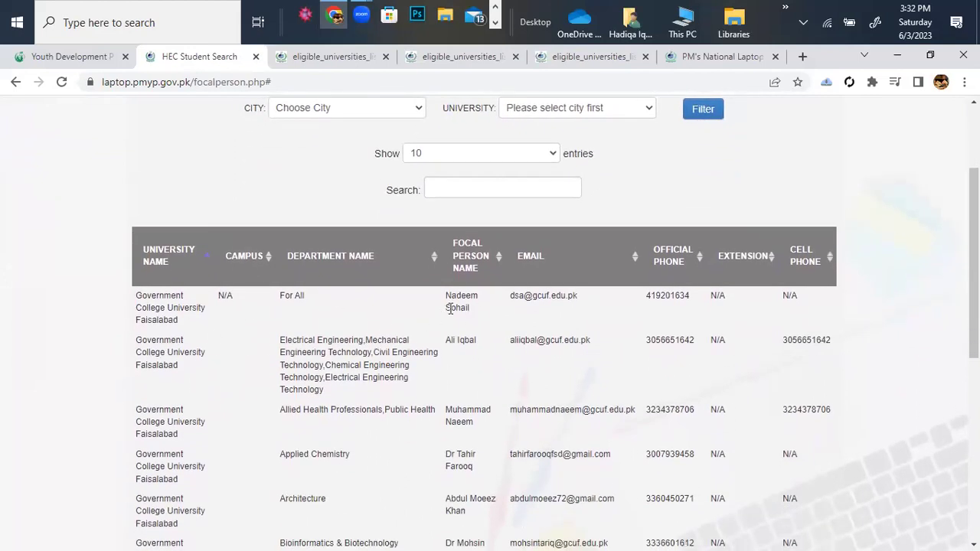
scroll(330, 322, down, 1)
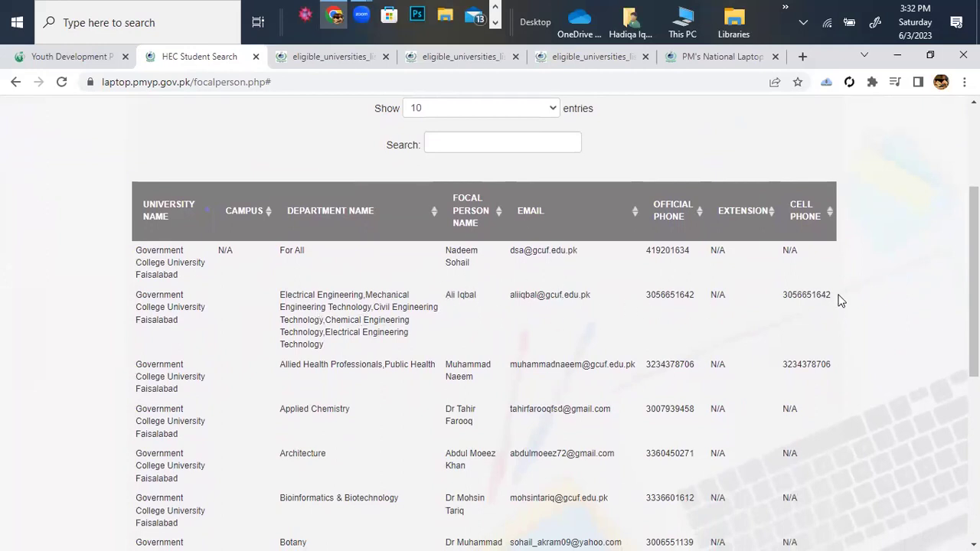
scroll(387, 261, down, 1)
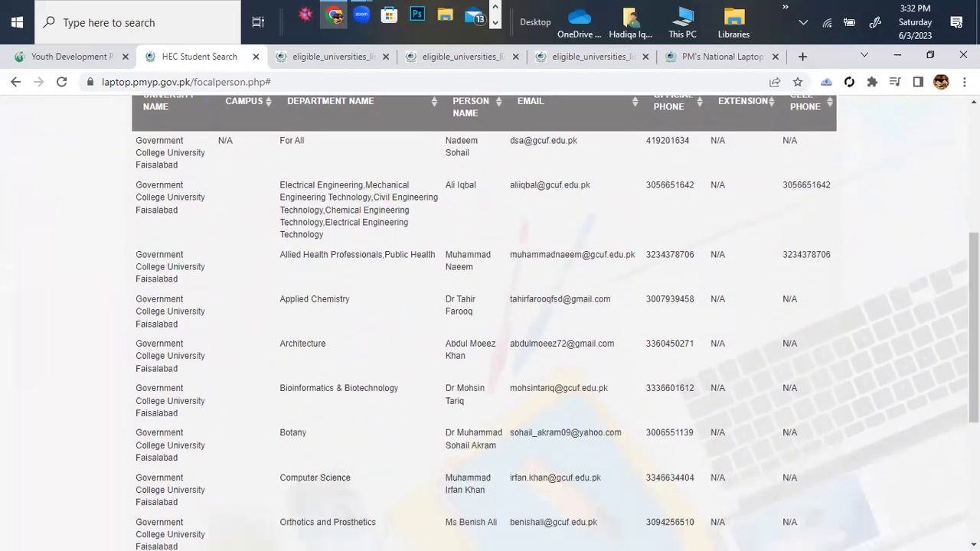
scroll(388, 261, up, 4)
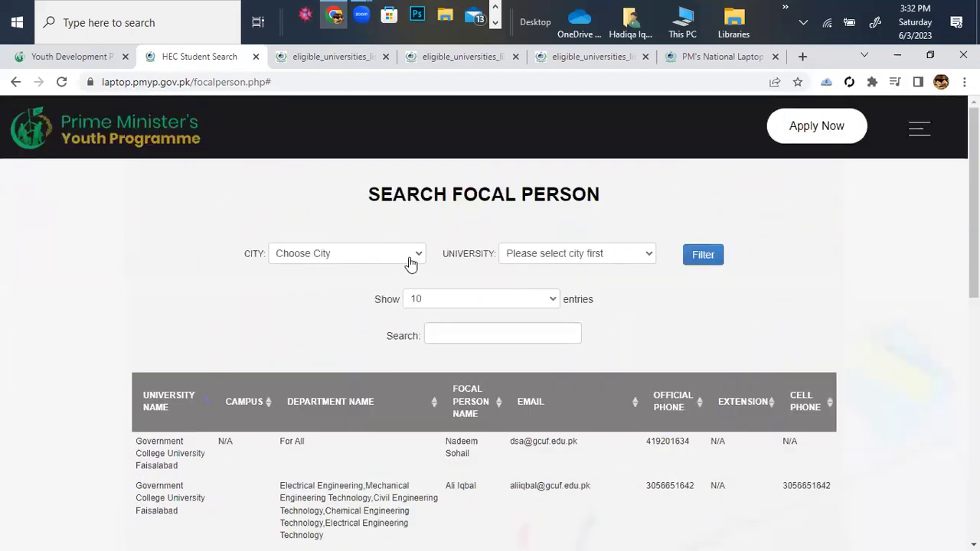
Change the filters to city Lahore and Information Technology University, Lahore.
click(417, 257)
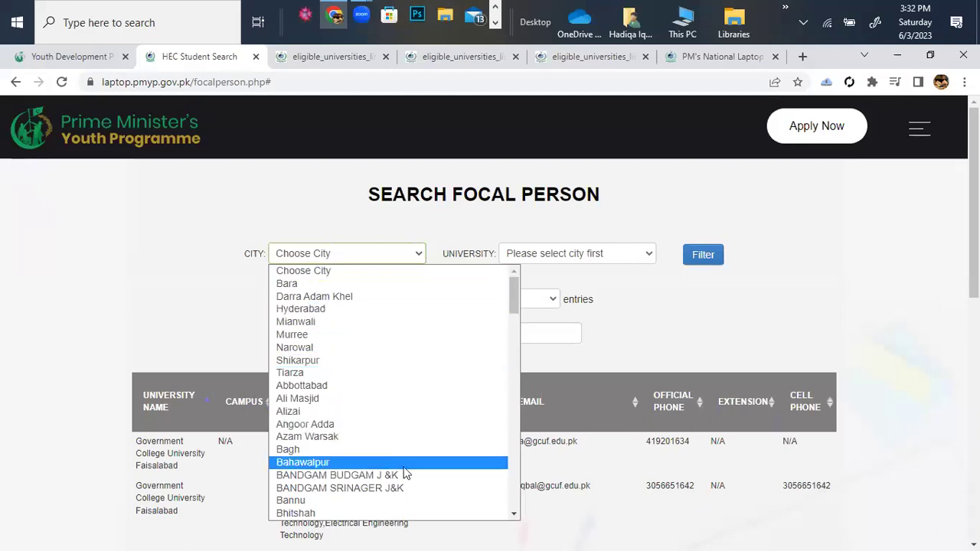
scroll(405, 470, down, 5)
scroll(404, 472, down, 2)
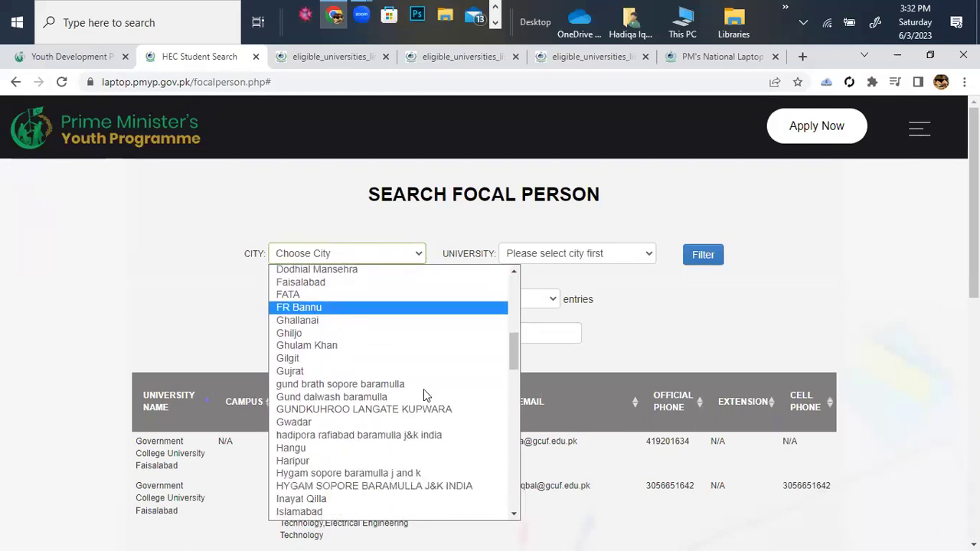
scroll(422, 357, down, 3)
scroll(422, 358, down, 5)
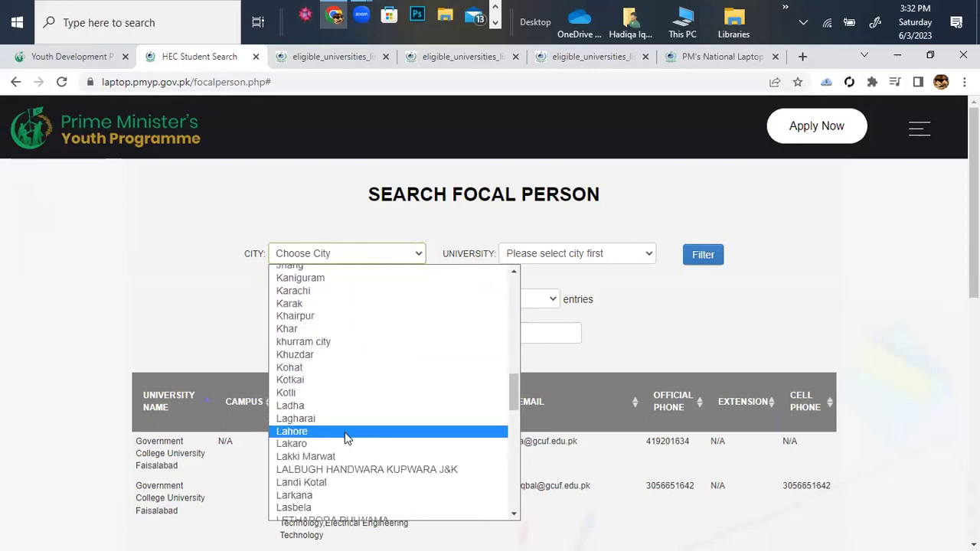
click(344, 436)
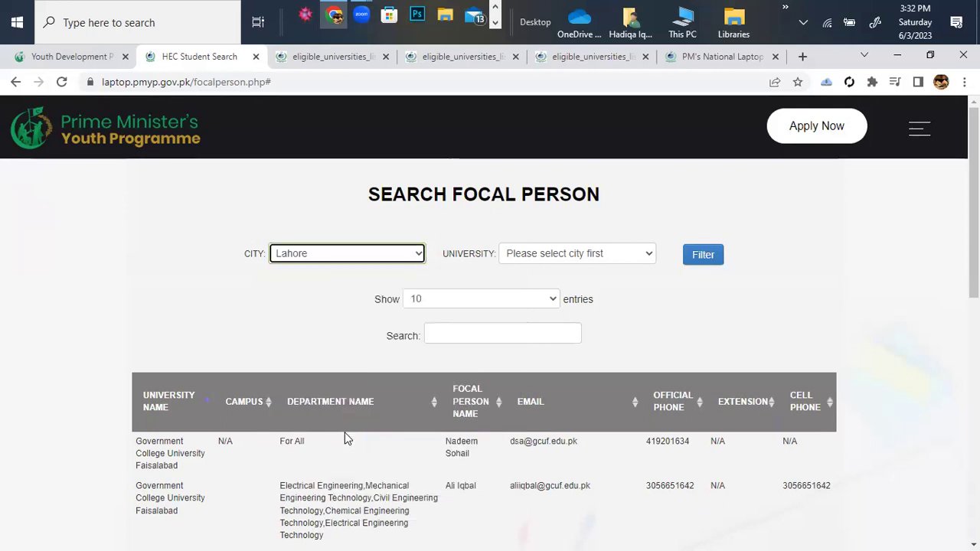
click(650, 258)
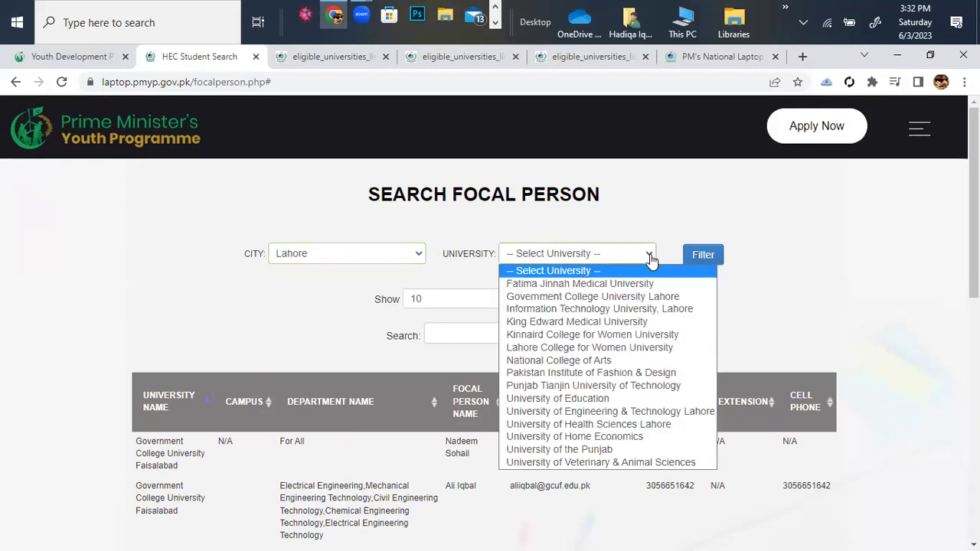
click(602, 309)
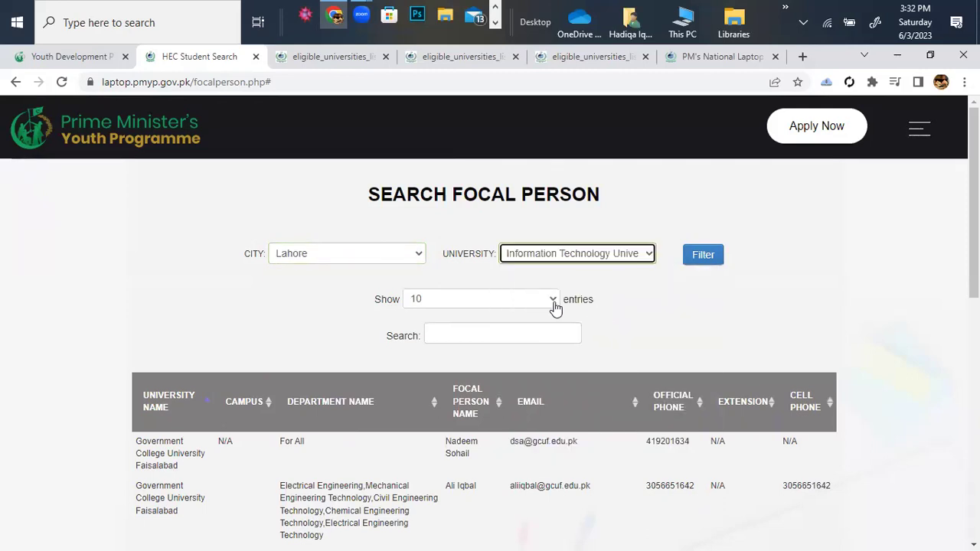
Filter and review the six ITU Lahore focal contacts by department.
click(554, 305)
click(699, 257)
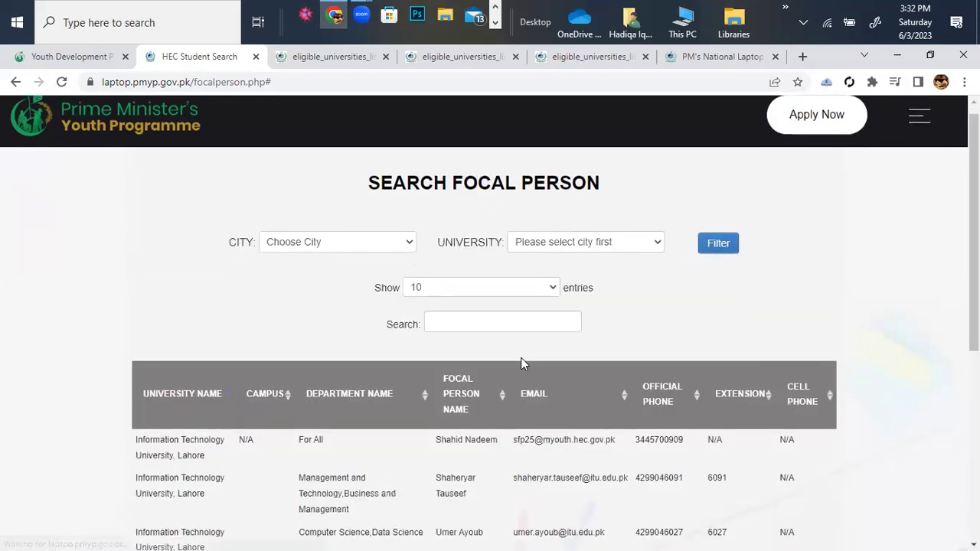
scroll(520, 358, down, 2)
scroll(521, 364, down, 1)
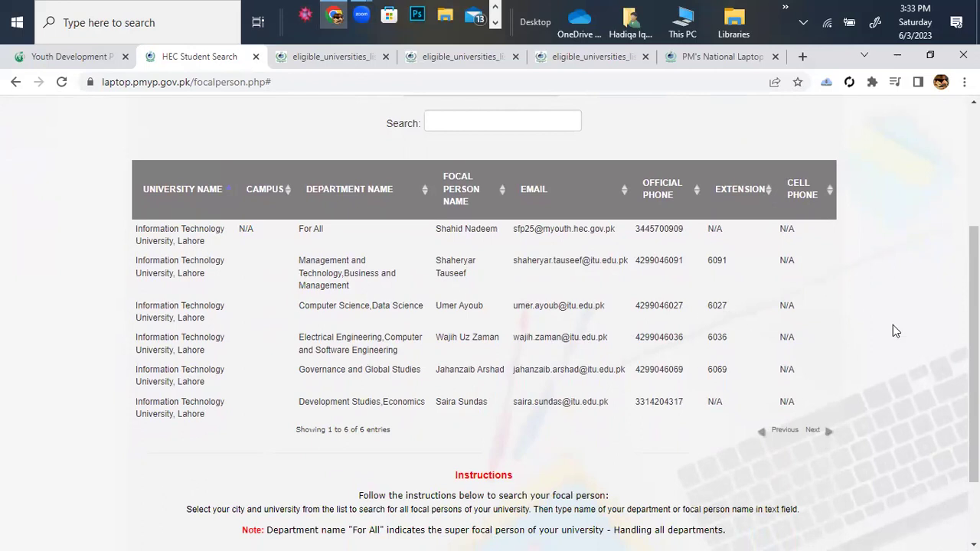
scroll(859, 325, up, 1)
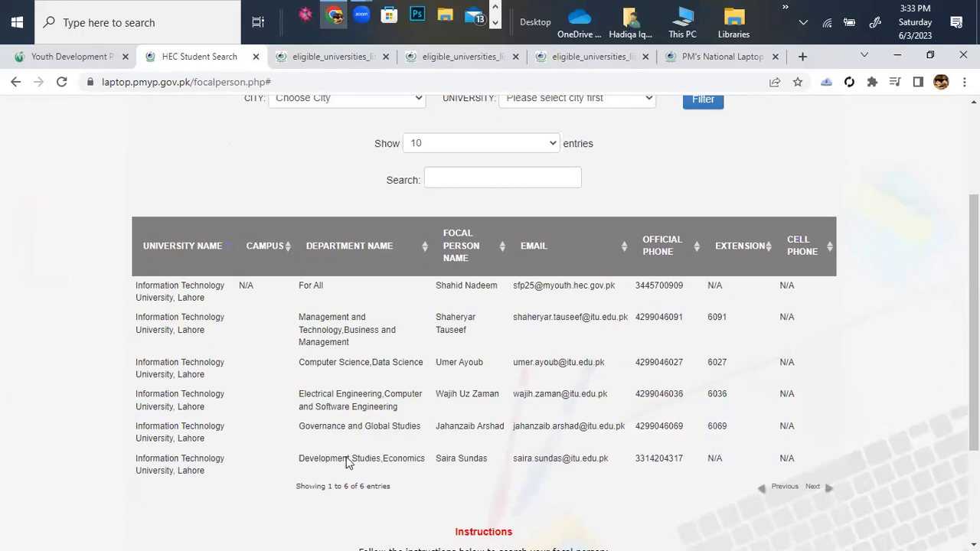
scroll(890, 413, up, 3)
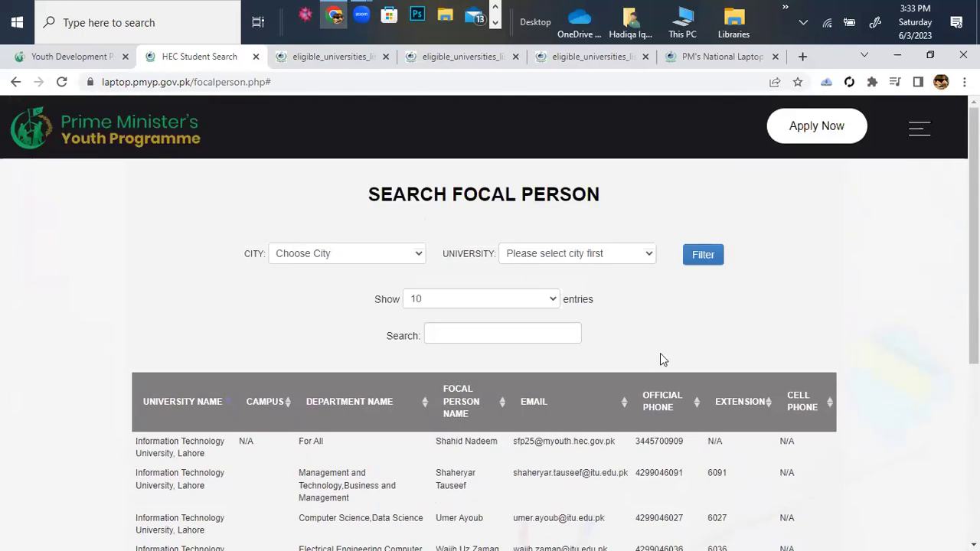
scroll(782, 292, down, 1)
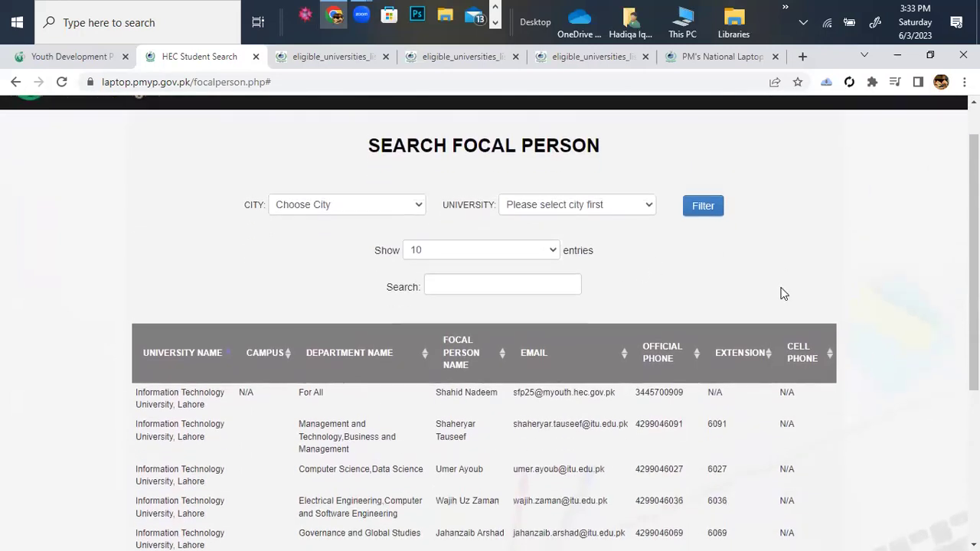
scroll(782, 293, up, 1)
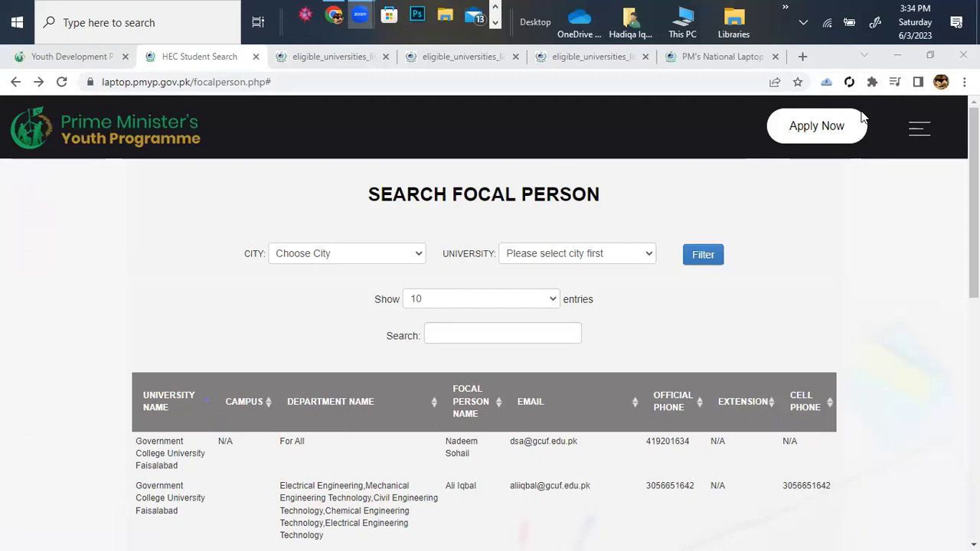
Go to the Registration page via Apply Now and select the CNIC field.
click(806, 142)
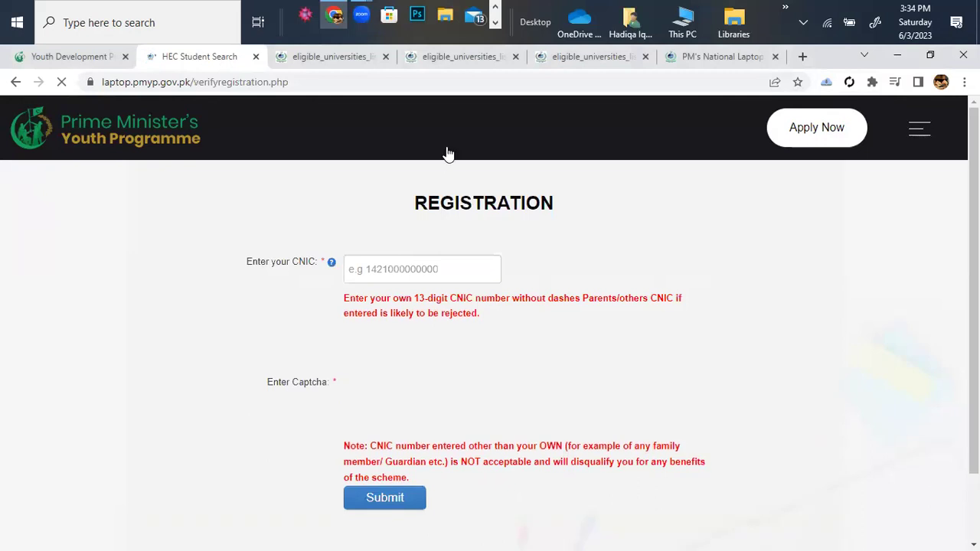
scroll(448, 153, down, 1)
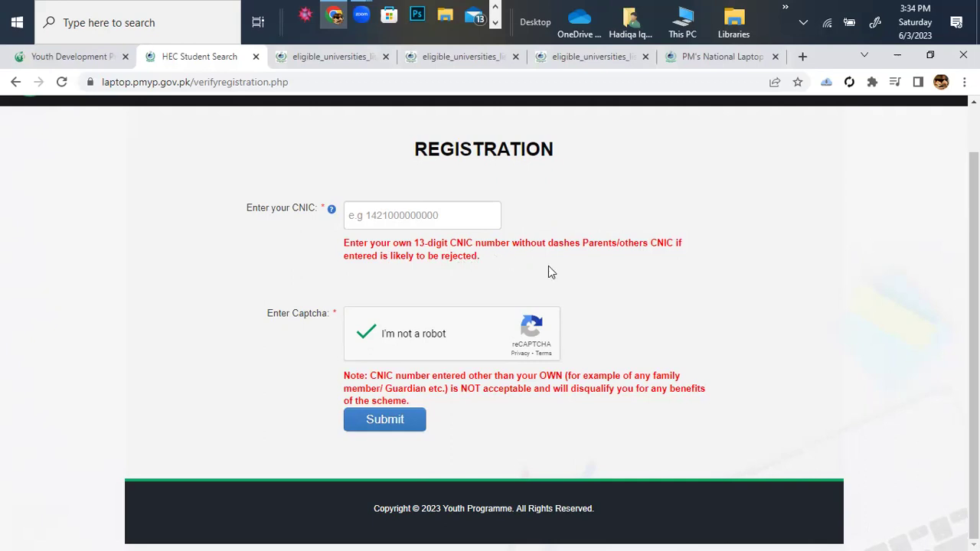
click(380, 217)
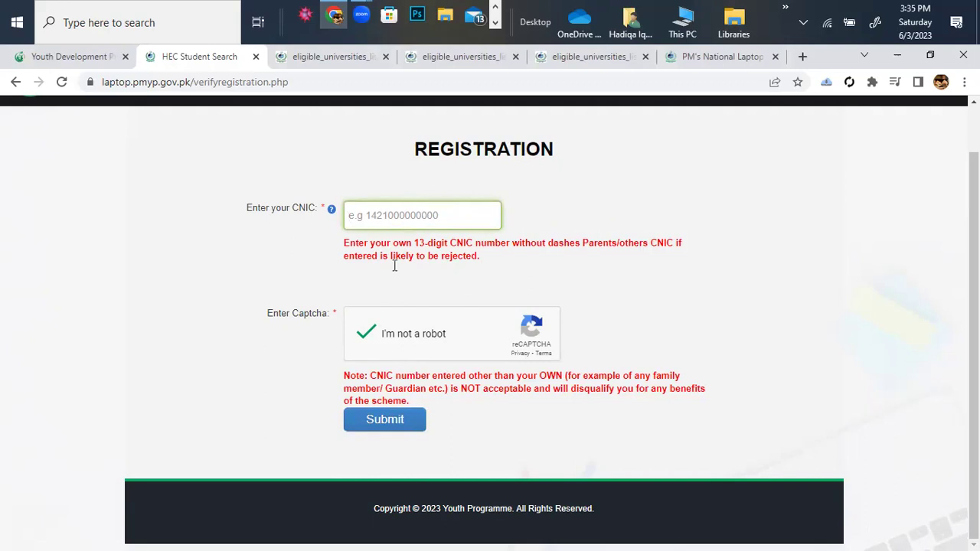
Enter the student's CNIC number and submit it.
click(401, 216)
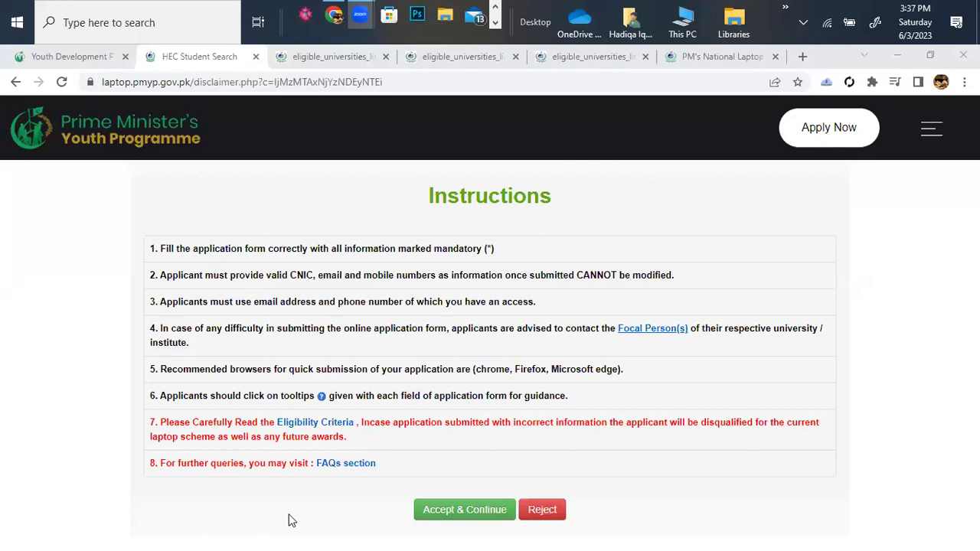
click(308, 320)
Accept the instructions to reach the form's Personal Information tab, with CNIC and gender pre-filled.
click(474, 512)
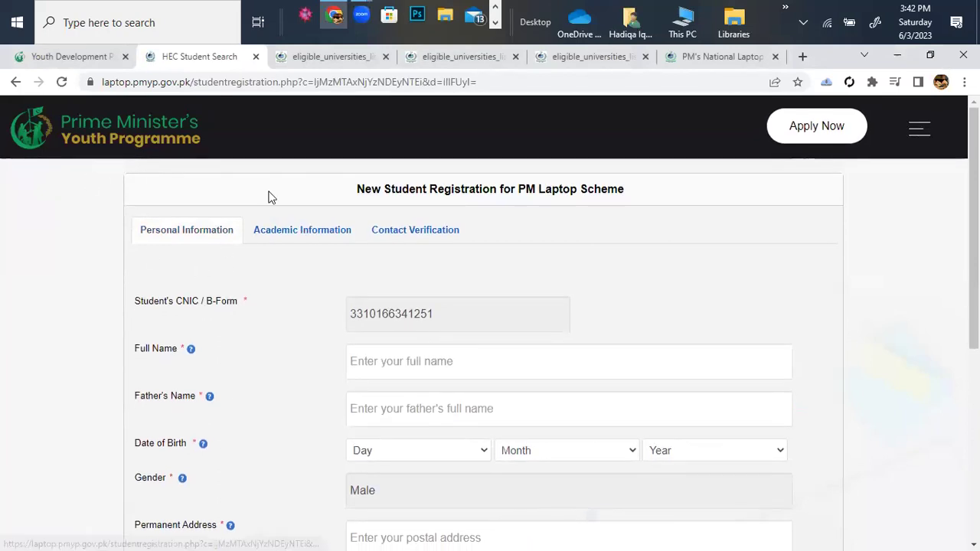
scroll(408, 208, down, 1)
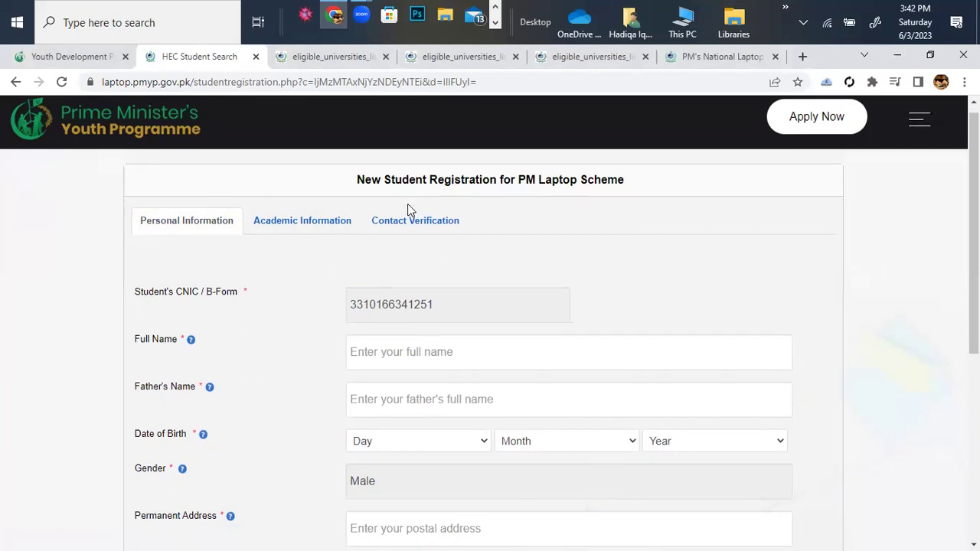
scroll(408, 209, down, 3)
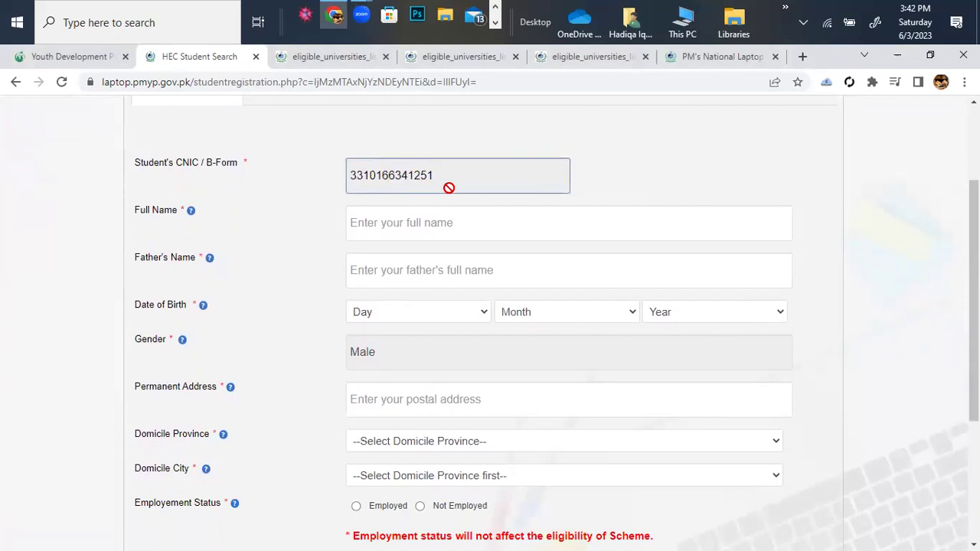
Enter the student's full name and father's name, fixing the mistyped father's name.
click(434, 227)
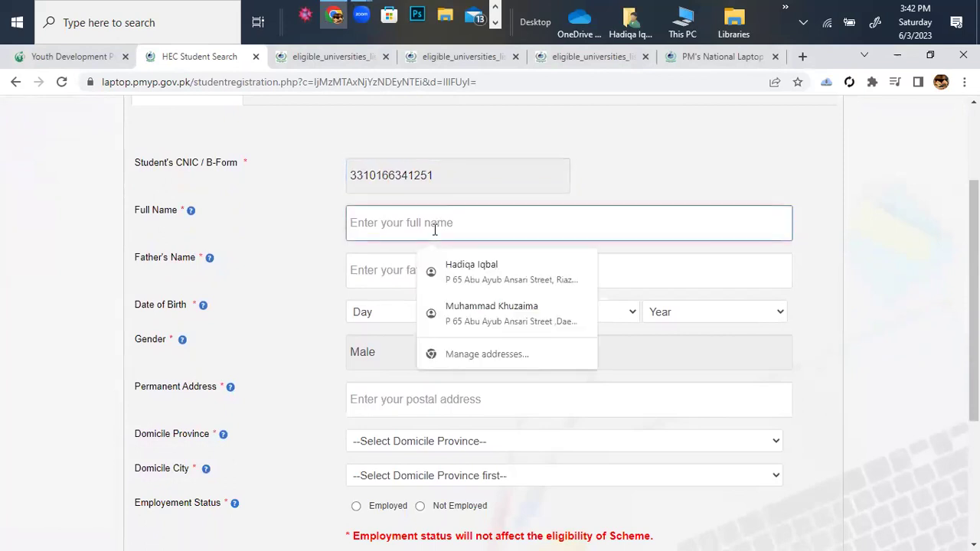
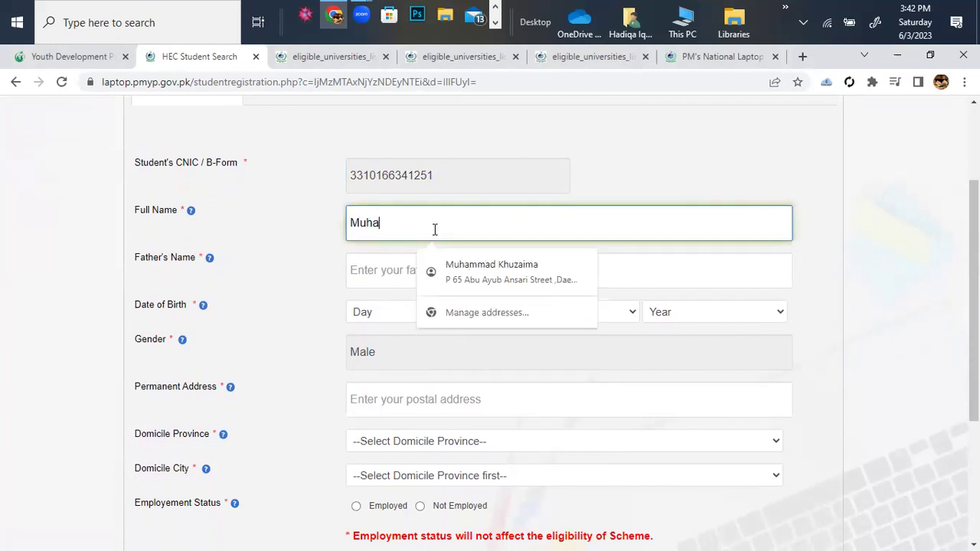
click(371, 270)
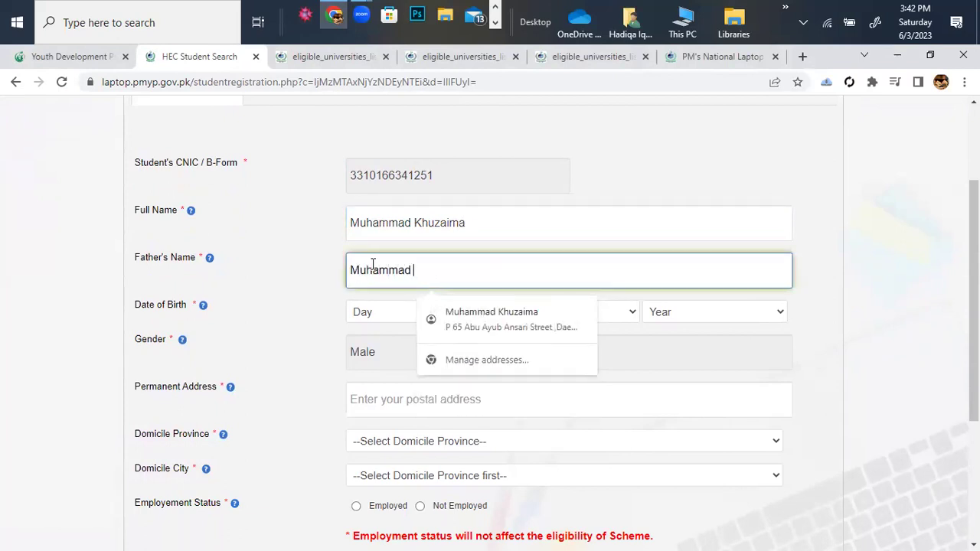
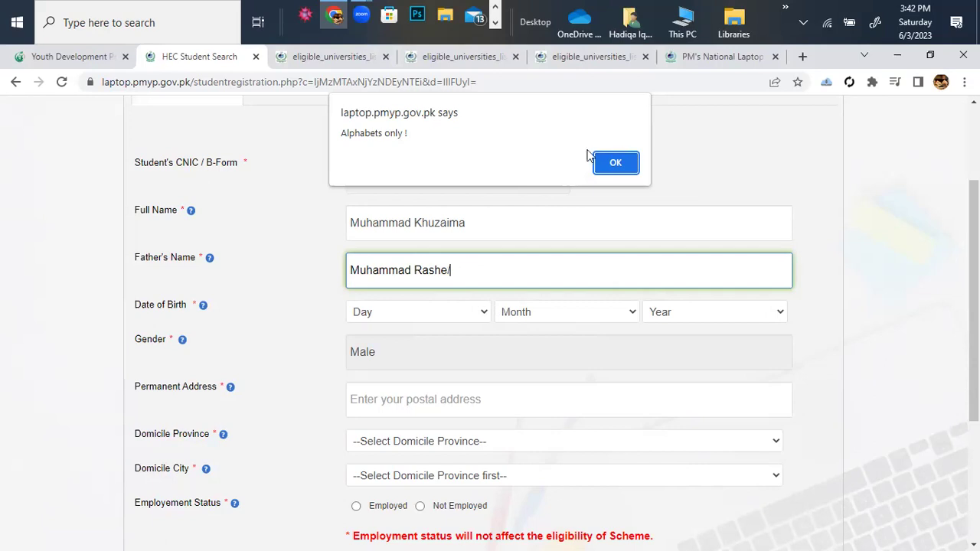
click(617, 163)
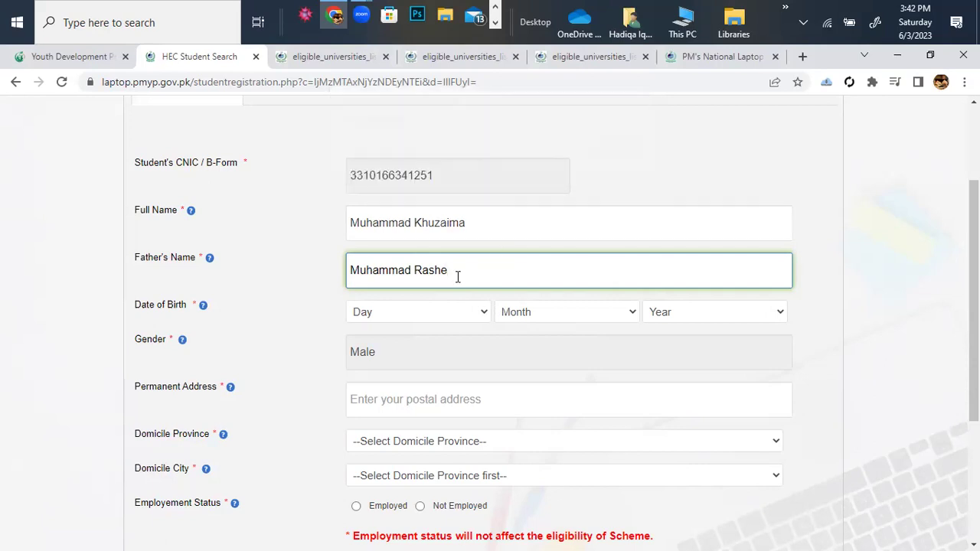
key(BackSpace)
key(BackSpace)
key(BackSpace)
key(BackSpace)
key(BackSpace)
text(Iqbal)
Set the date of birth dropdowns to 09 September 2003, correcting the year.
click(477, 317)
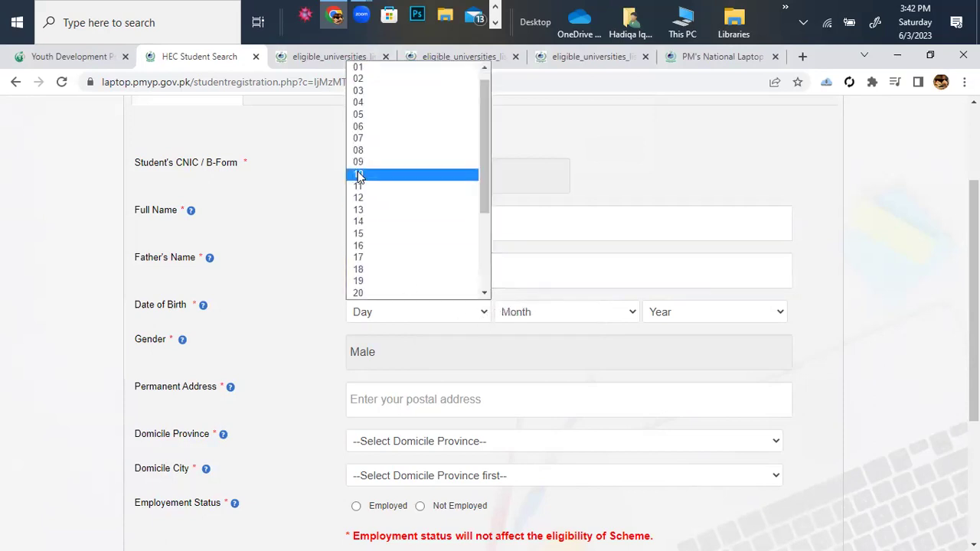
click(358, 164)
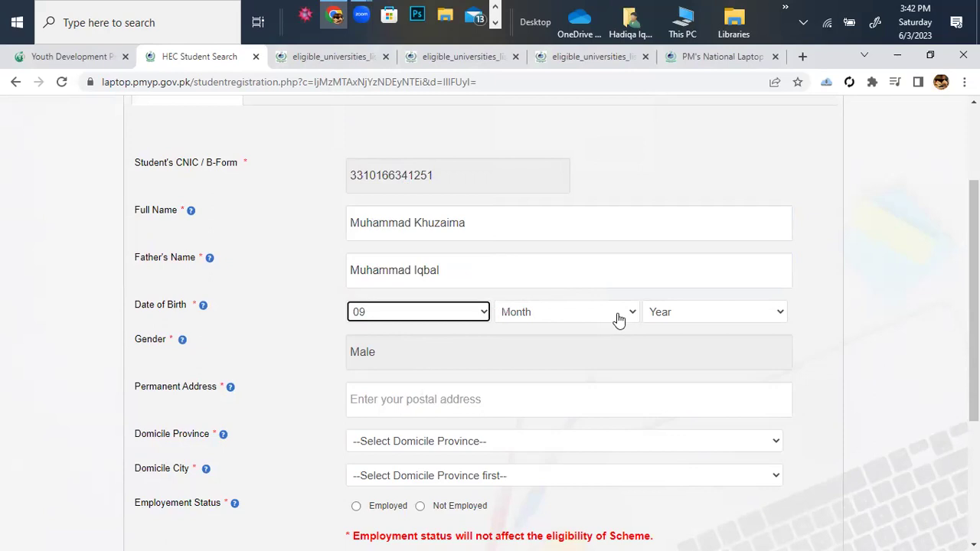
click(617, 314)
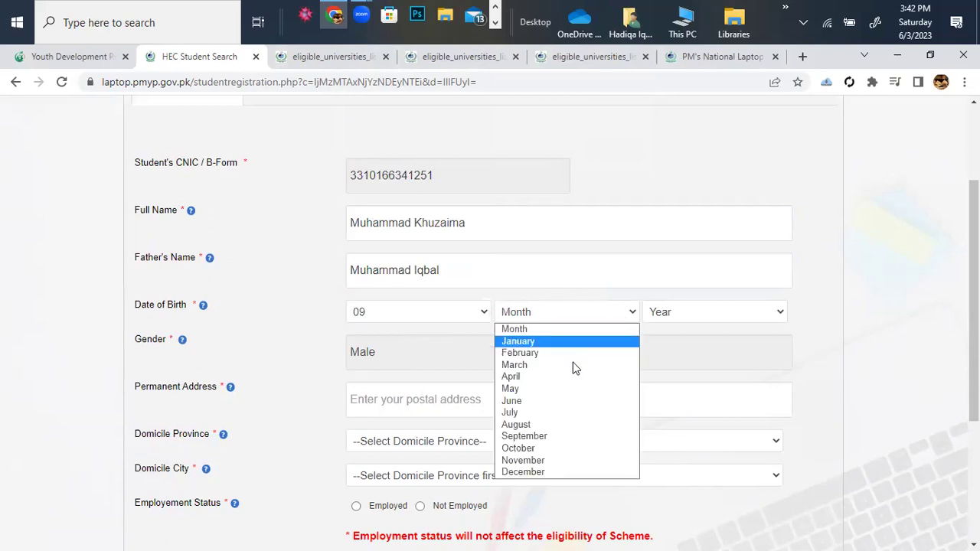
click(581, 437)
click(784, 314)
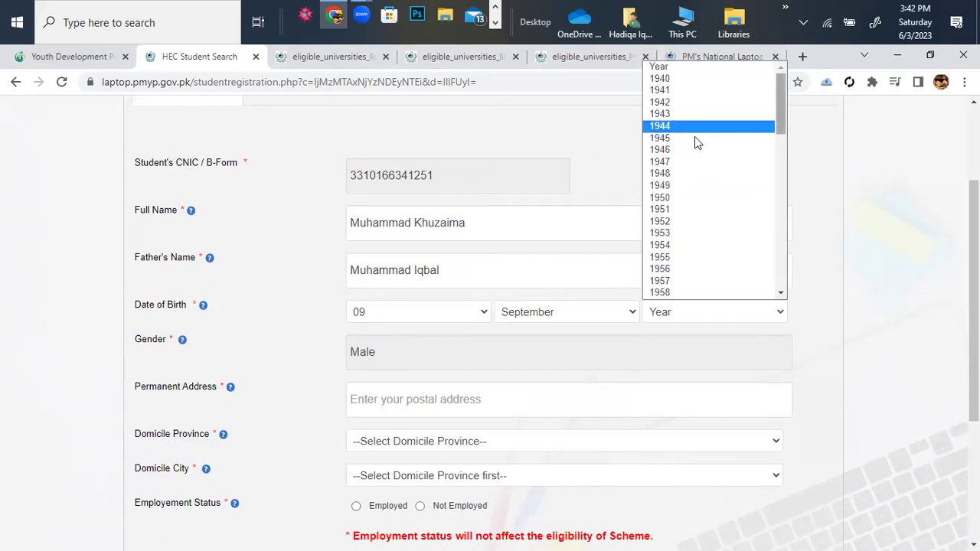
scroll(773, 182, down, 10)
click(773, 222)
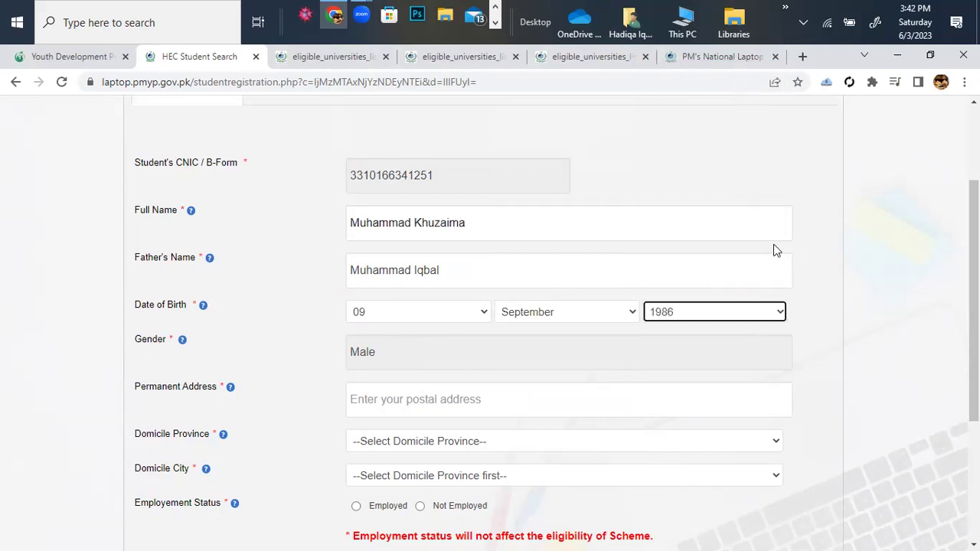
click(772, 314)
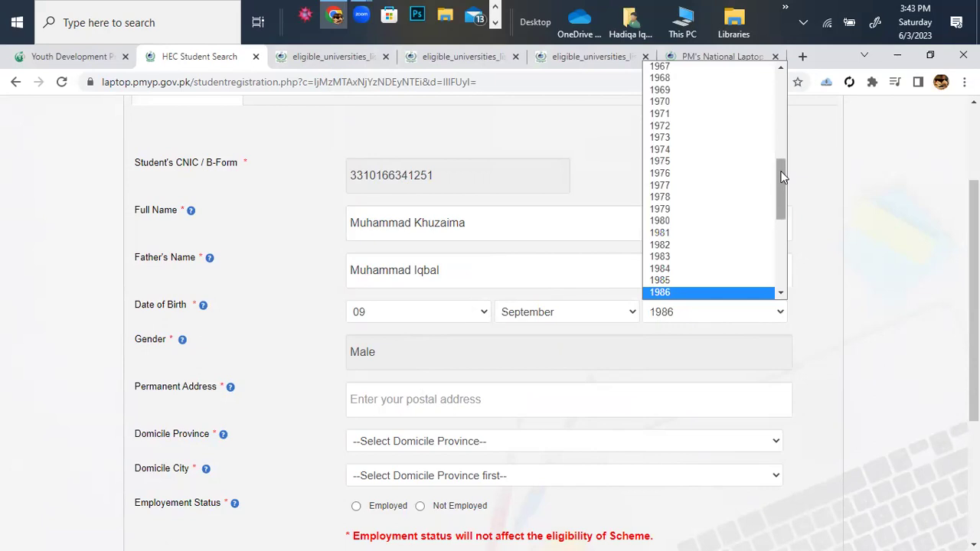
drag(782, 176, 781, 258)
click(704, 232)
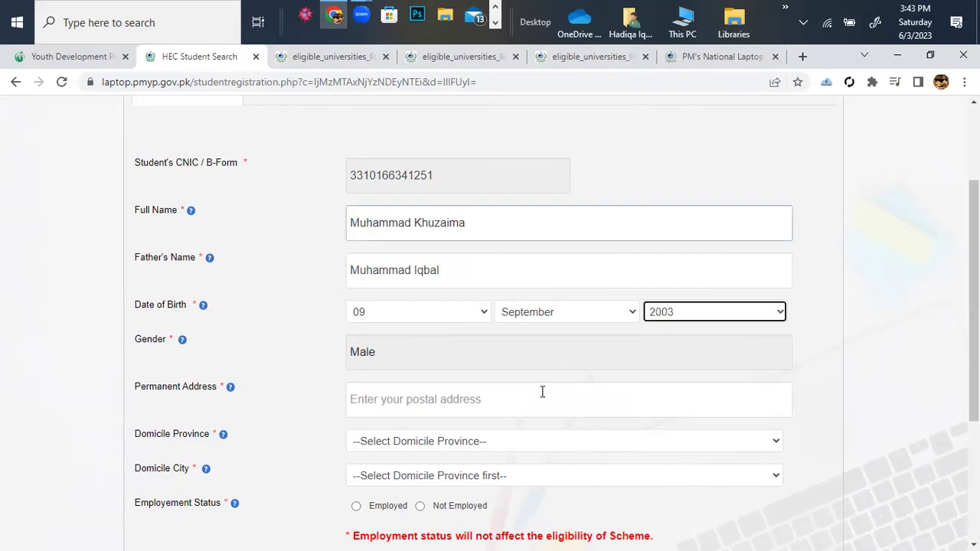
click(443, 399)
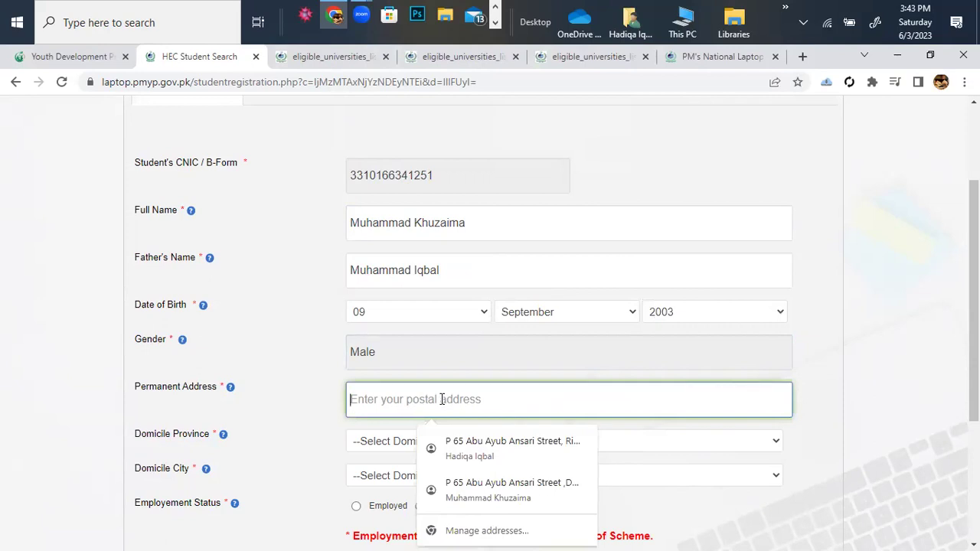
Enter the student's permanent address with house number, area and Faisalabad.
text(p)
text( 45)
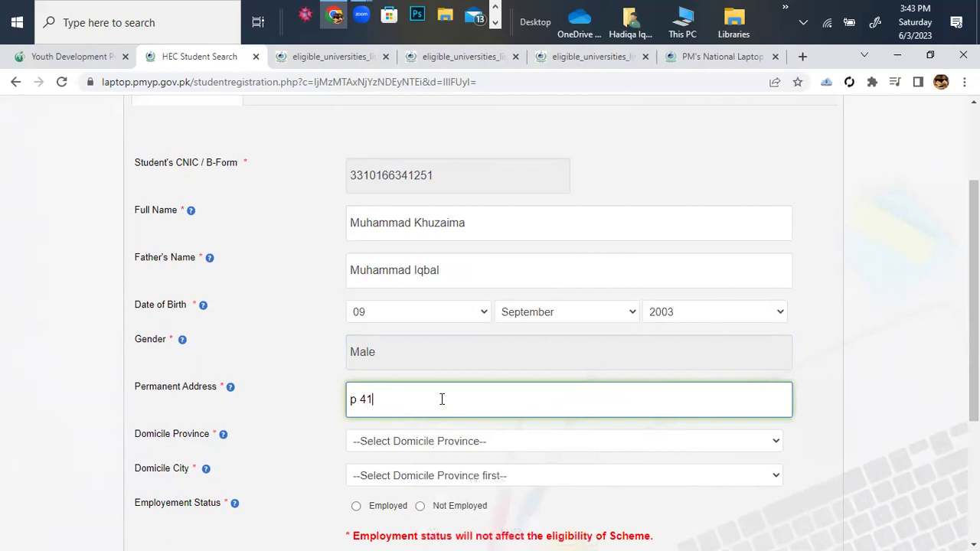
key(BackSpace)
key(BackSpace)
text(#)
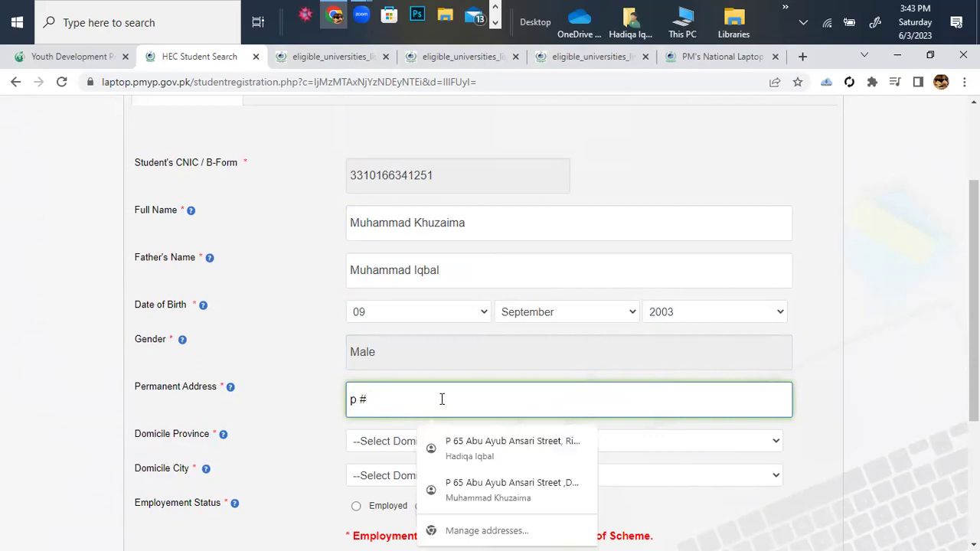
text(41)
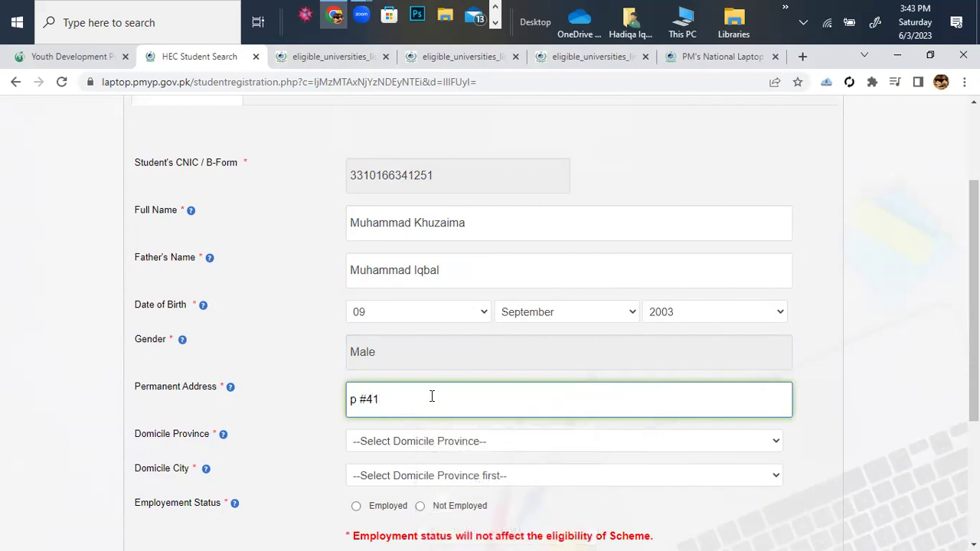
click(365, 402)
key(BackSpace)
key(BackSpace)
key(BackSpace)
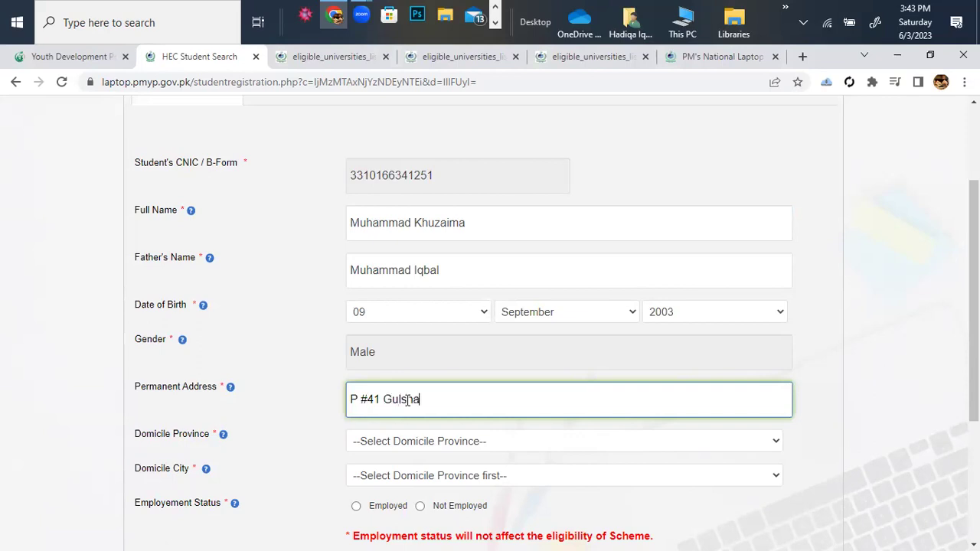
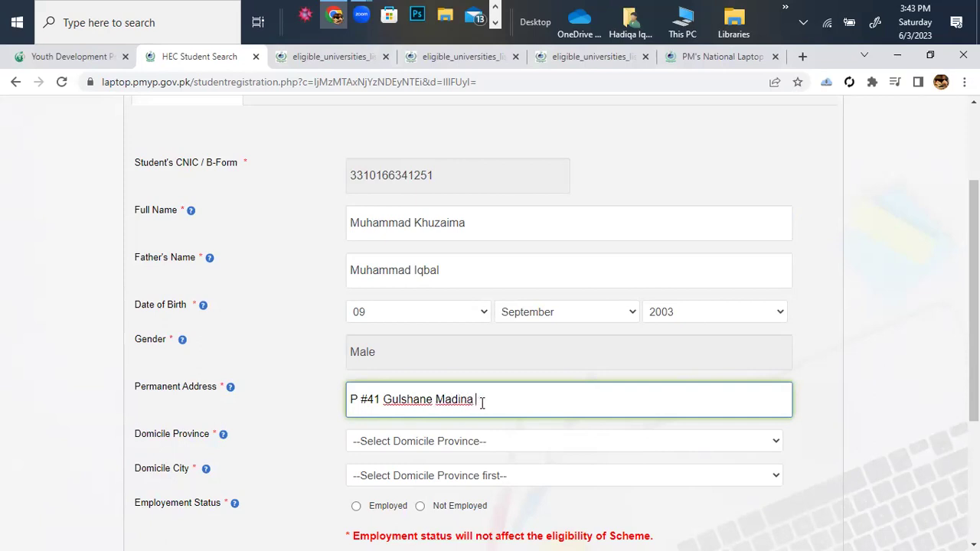
scroll(482, 403, down, 1)
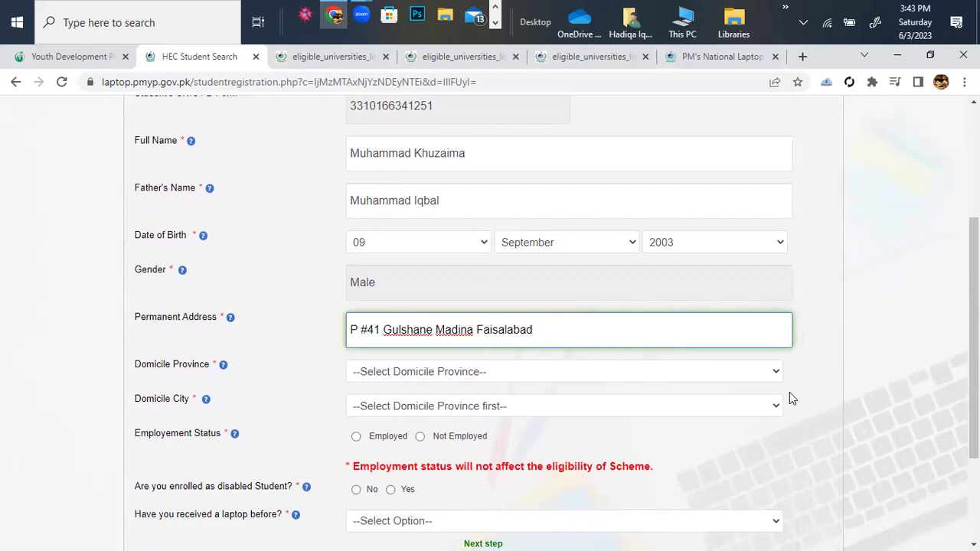
click(777, 373)
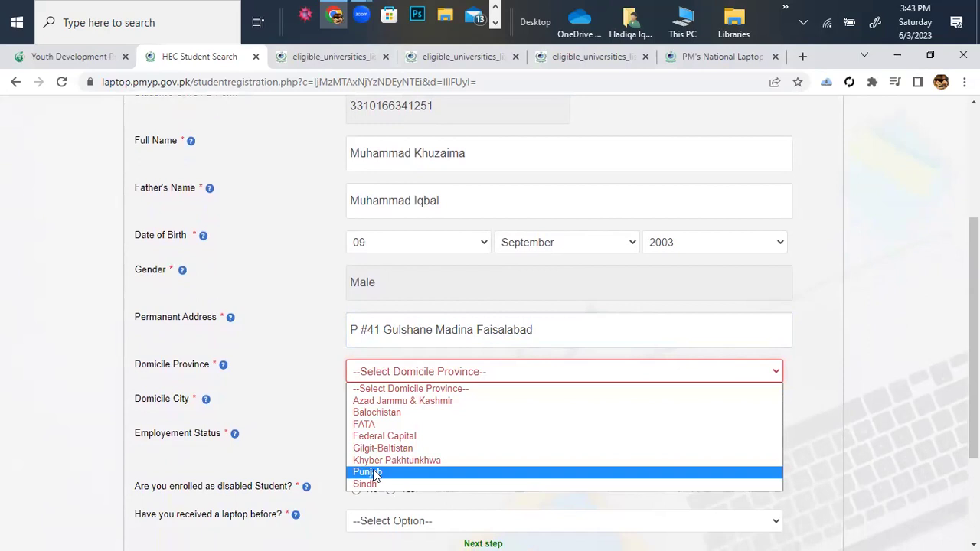
Set the domicile province to Punjab and the domicile city to Faisalabad.
click(373, 471)
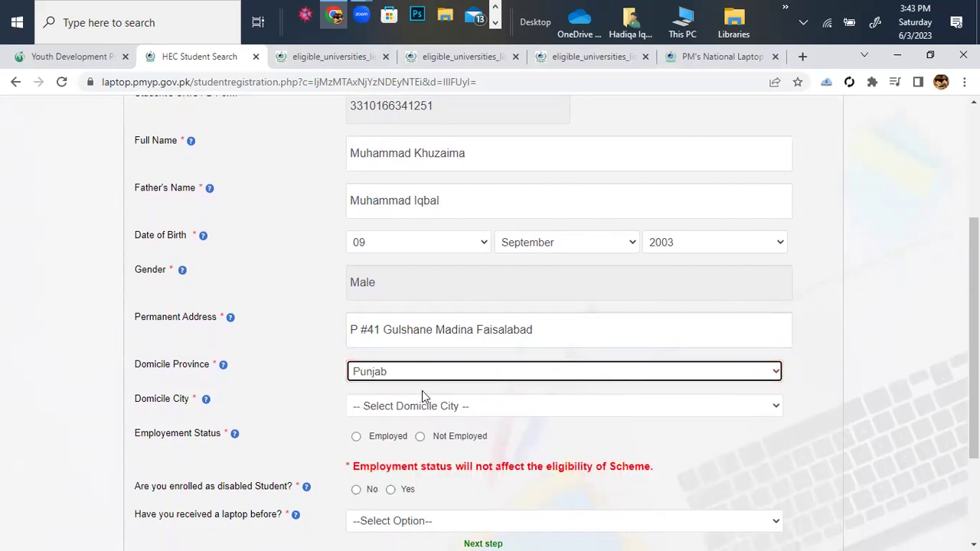
scroll(422, 391, down, 1)
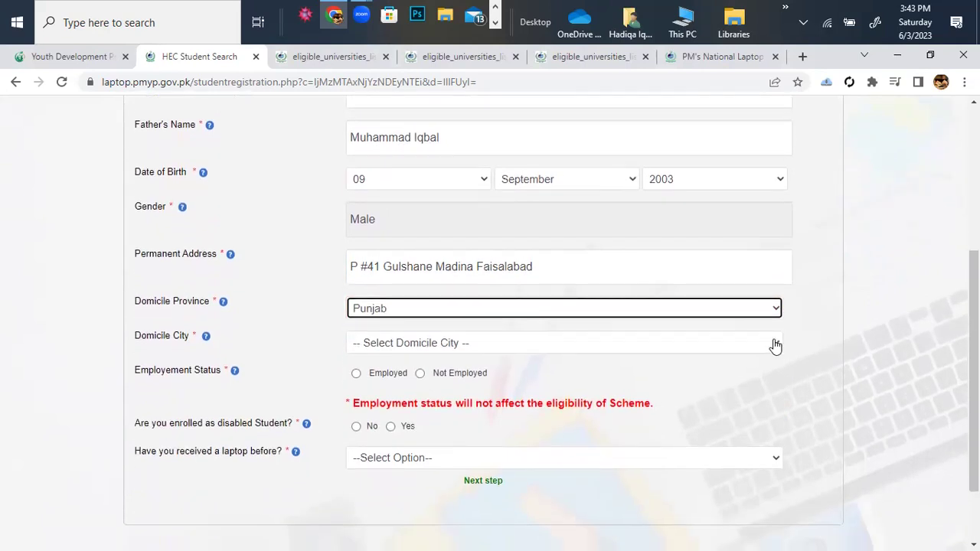
click(772, 344)
scroll(486, 222, down, 1)
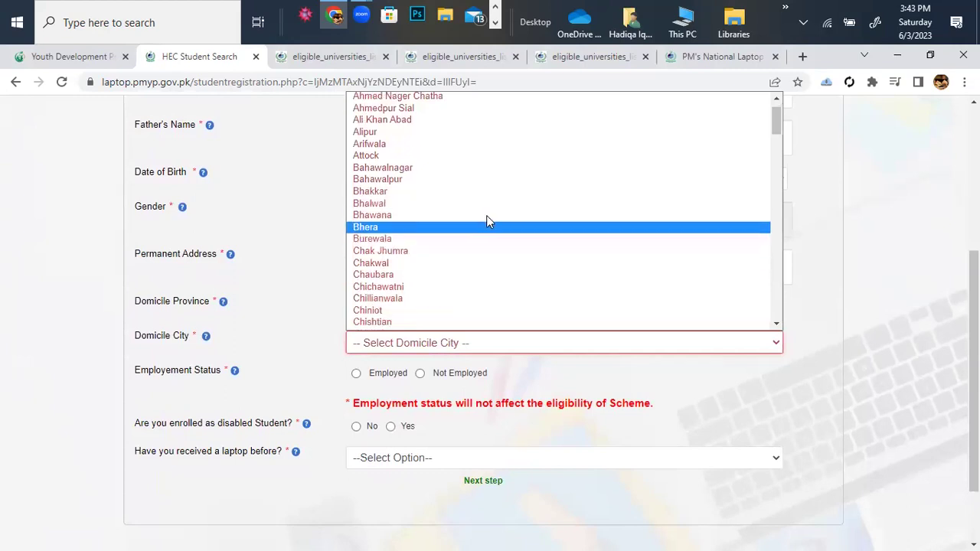
scroll(486, 221, up, 1)
scroll(487, 221, down, 4)
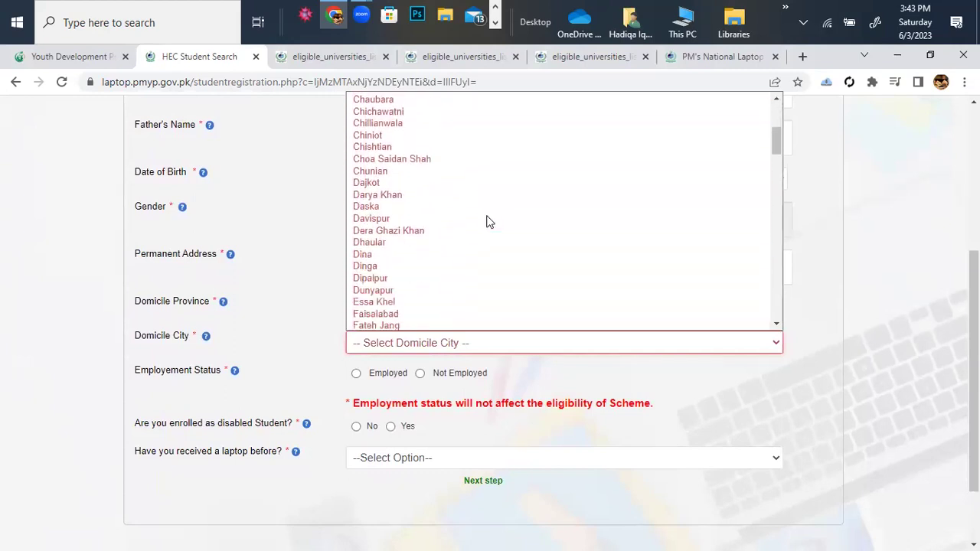
scroll(486, 221, up, 1)
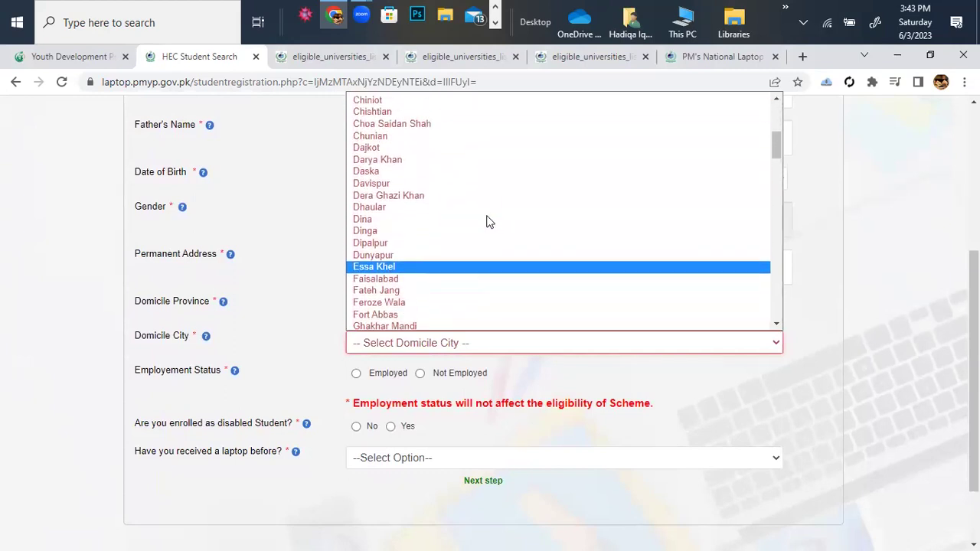
click(395, 280)
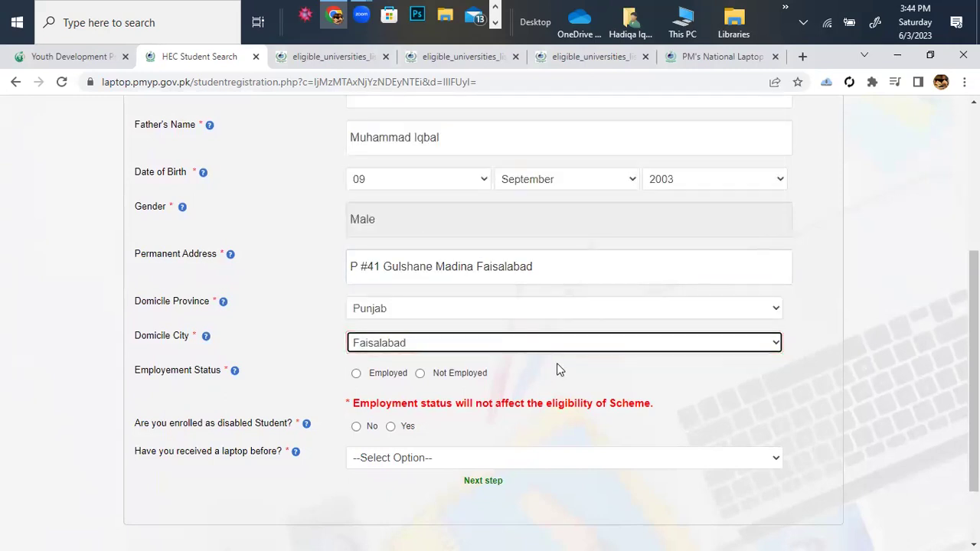
Mark the student as Not Employed, not disabled, and No for a previous laptop.
scroll(556, 363, down, 1)
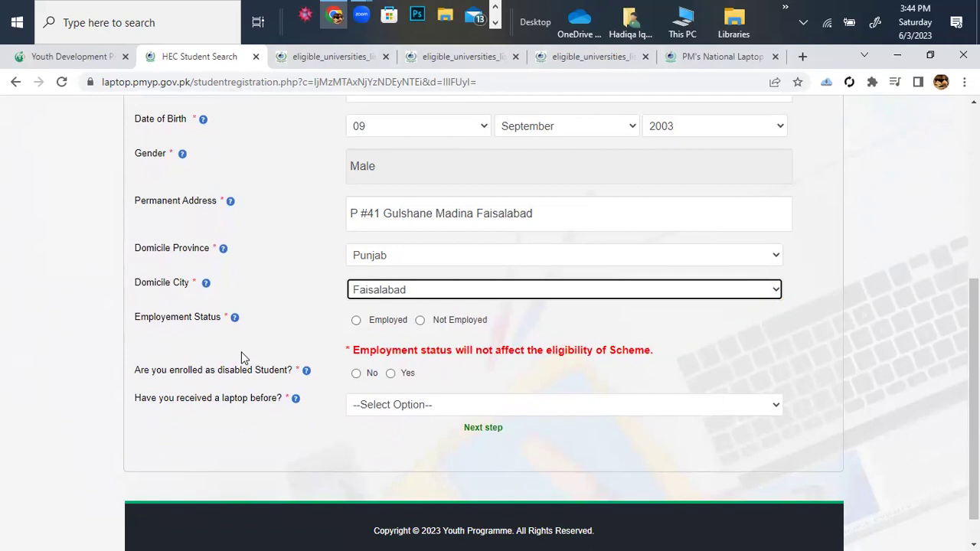
click(425, 322)
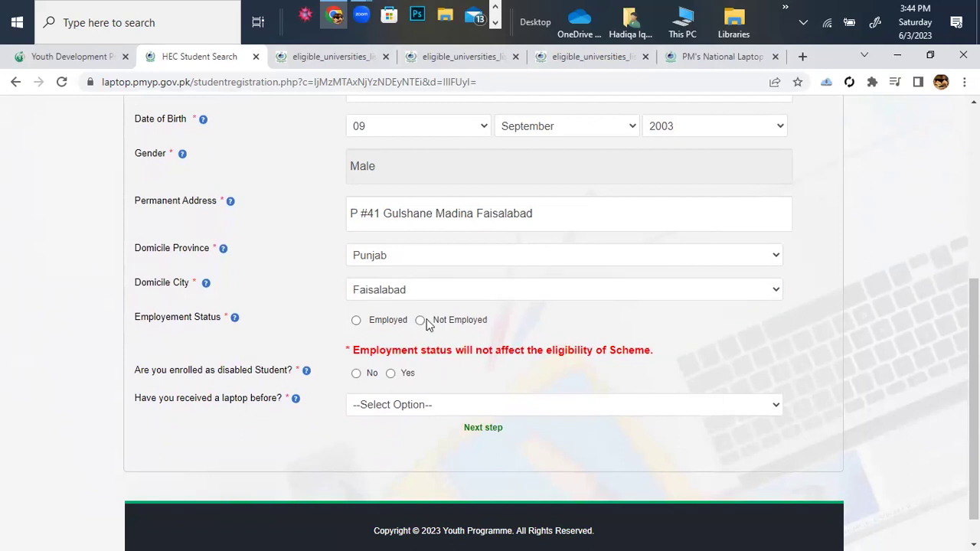
click(420, 320)
scroll(418, 327, down, 1)
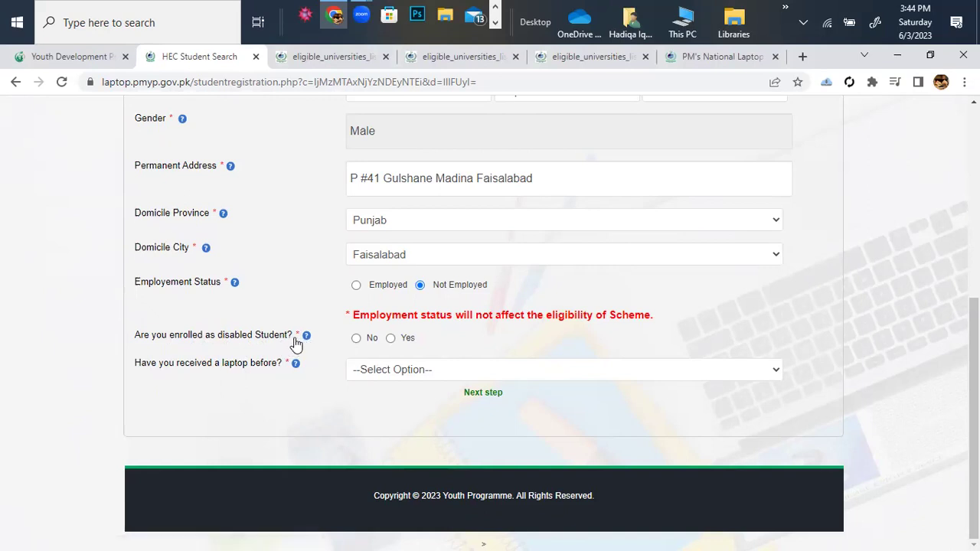
click(356, 340)
click(775, 373)
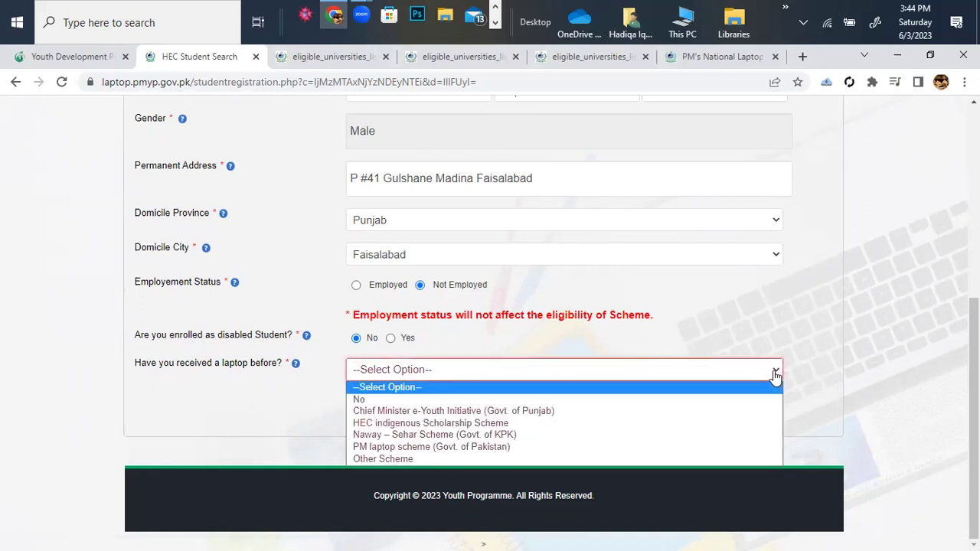
click(486, 399)
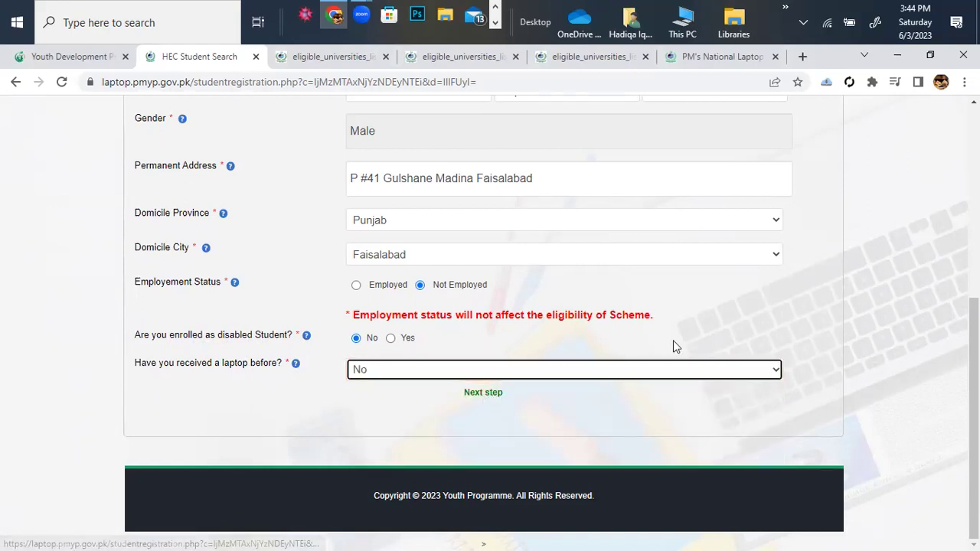
click(774, 373)
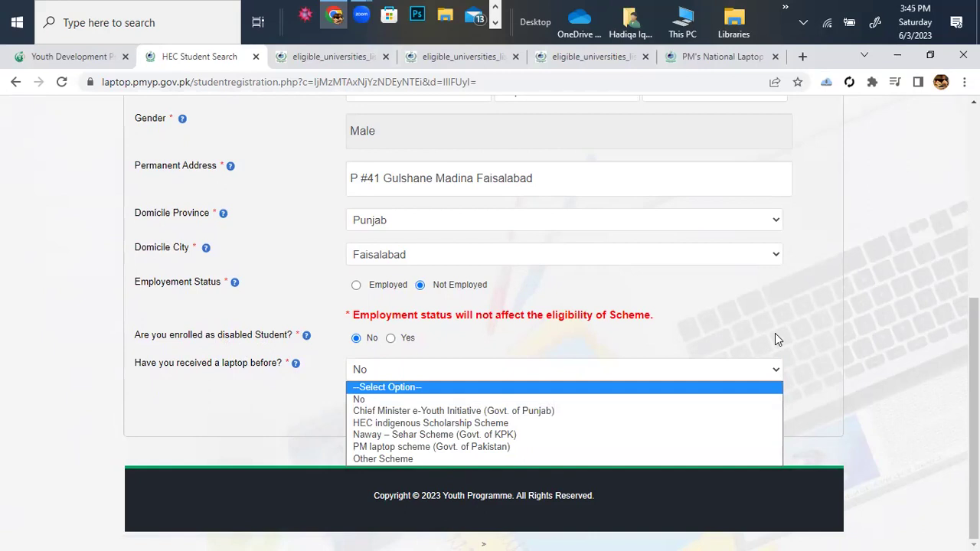
click(782, 375)
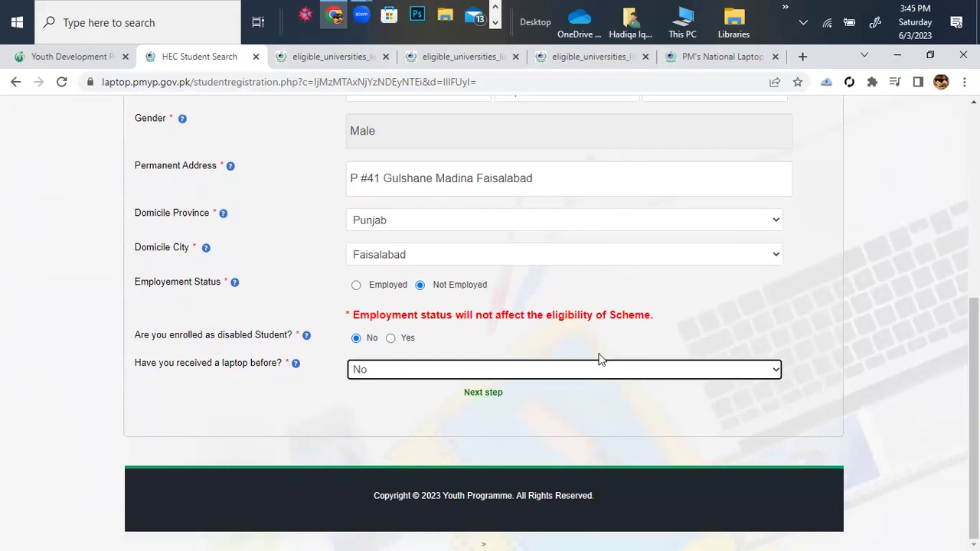
scroll(600, 359, up, 4)
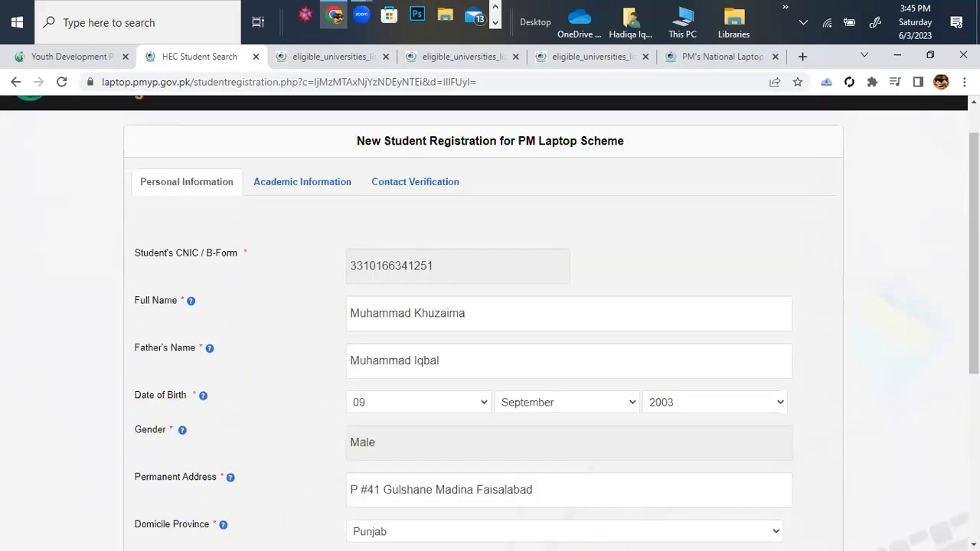
scroll(544, 325, down, 3)
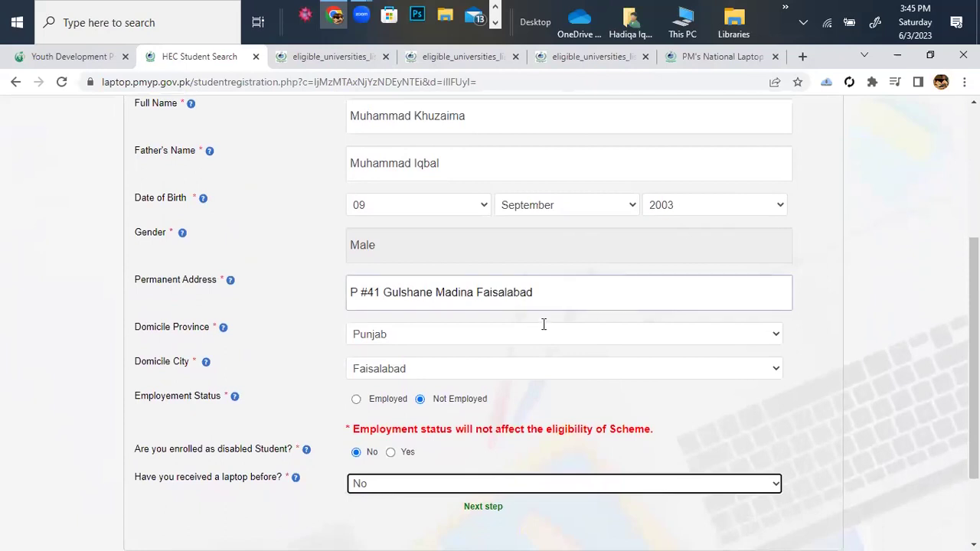
scroll(550, 337, down, 2)
scroll(556, 348, up, 5)
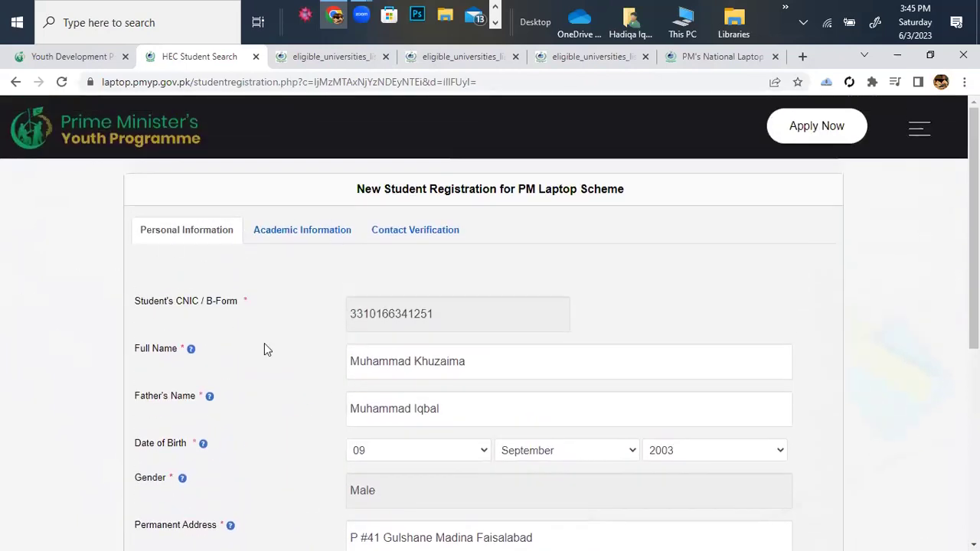
scroll(264, 346, down, 5)
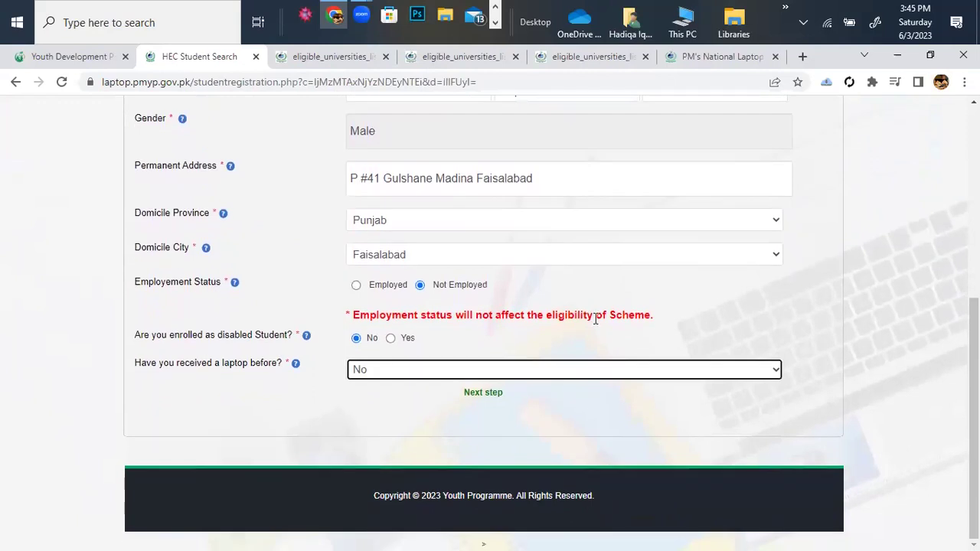
scroll(596, 318, up, 3)
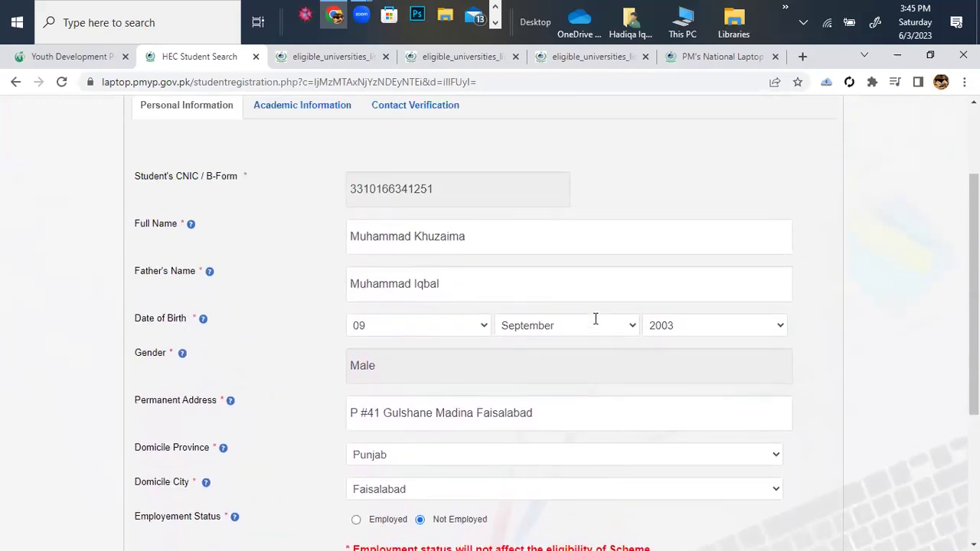
scroll(596, 318, down, 3)
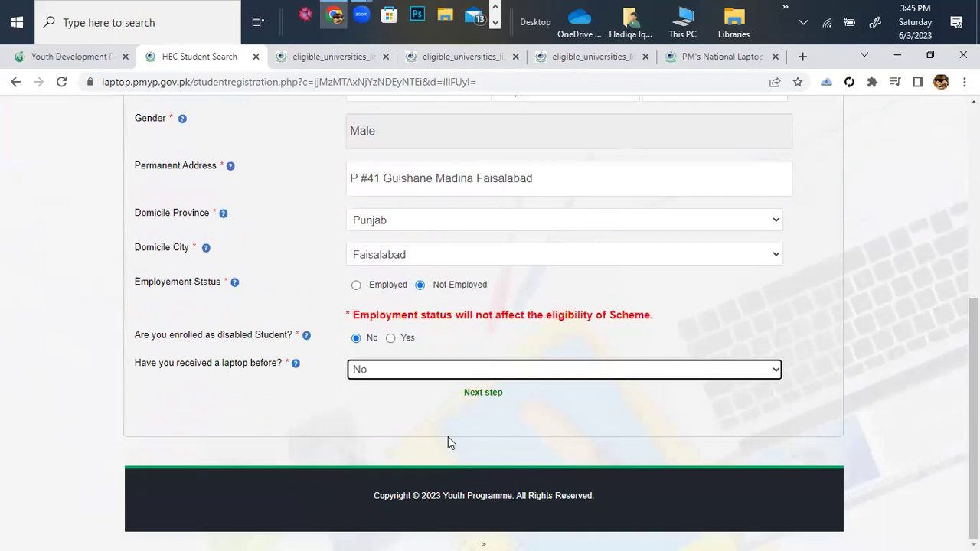
Enter the student's enrollment number on the Academic Information tab, fixing the lowercase letter.
click(483, 392)
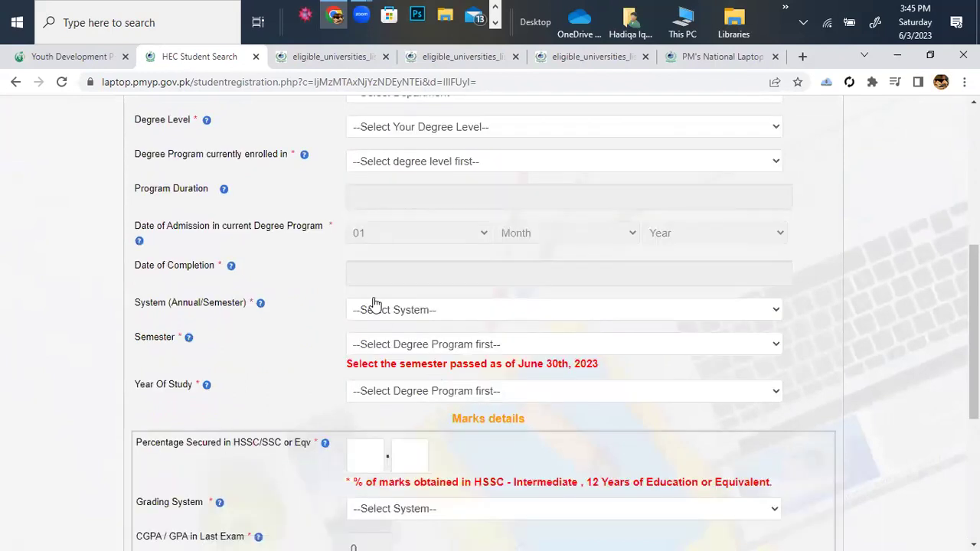
scroll(373, 304, up, 5)
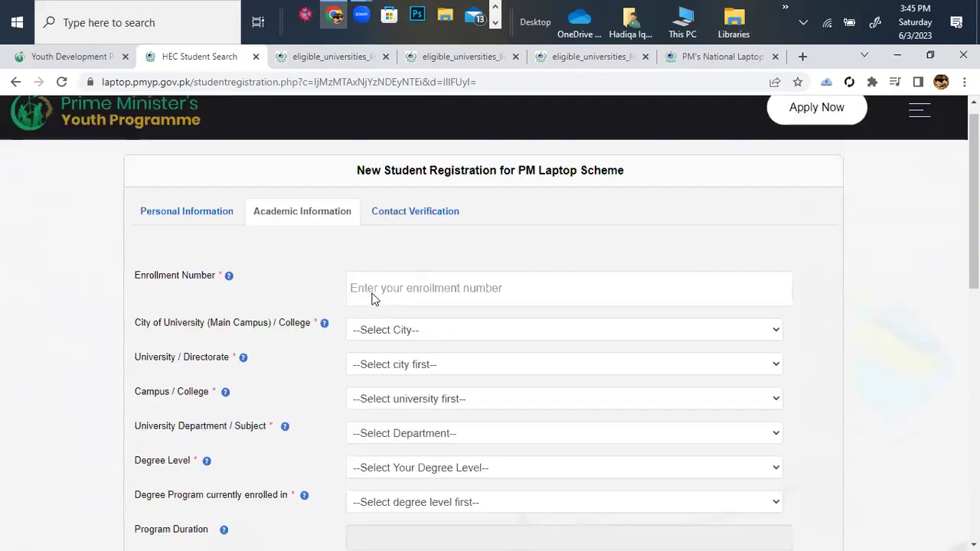
scroll(373, 299, down, 1)
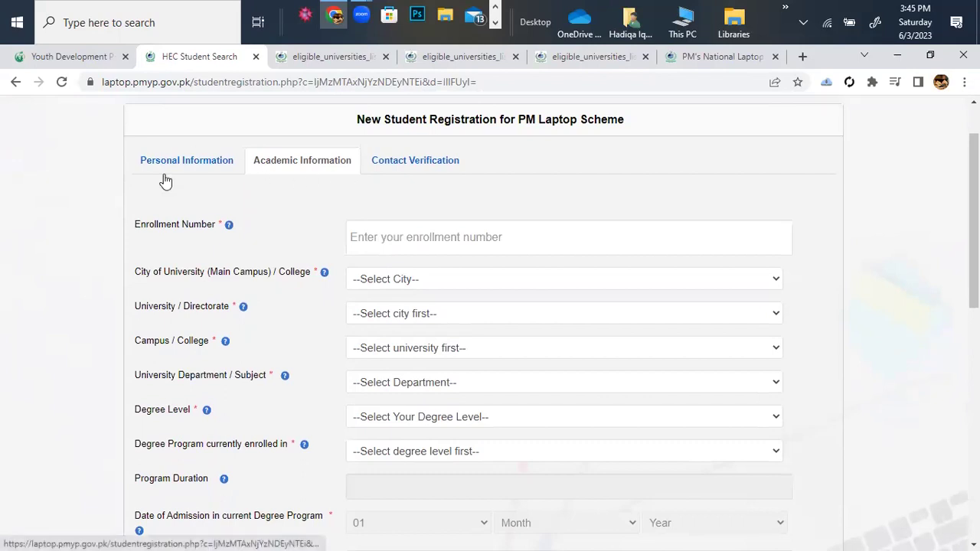
click(383, 239)
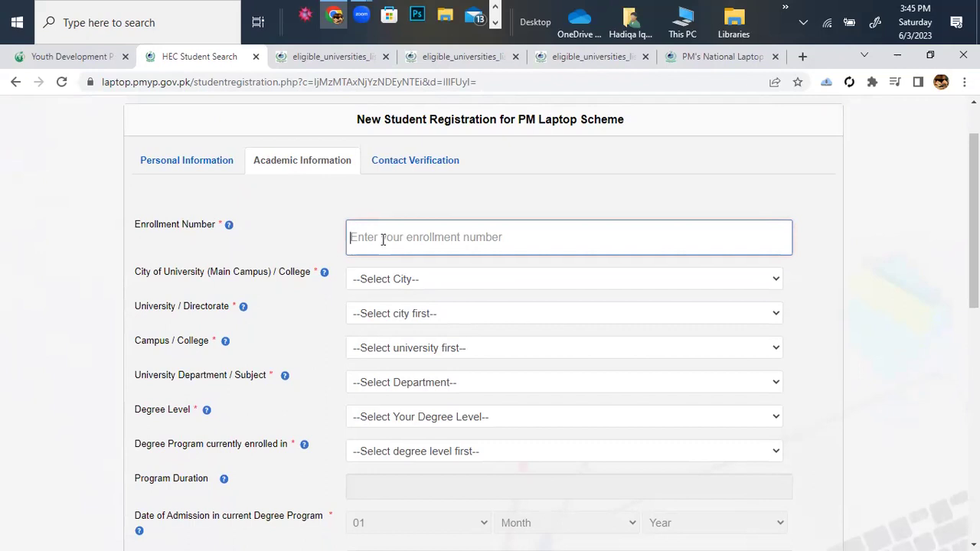
click(383, 239)
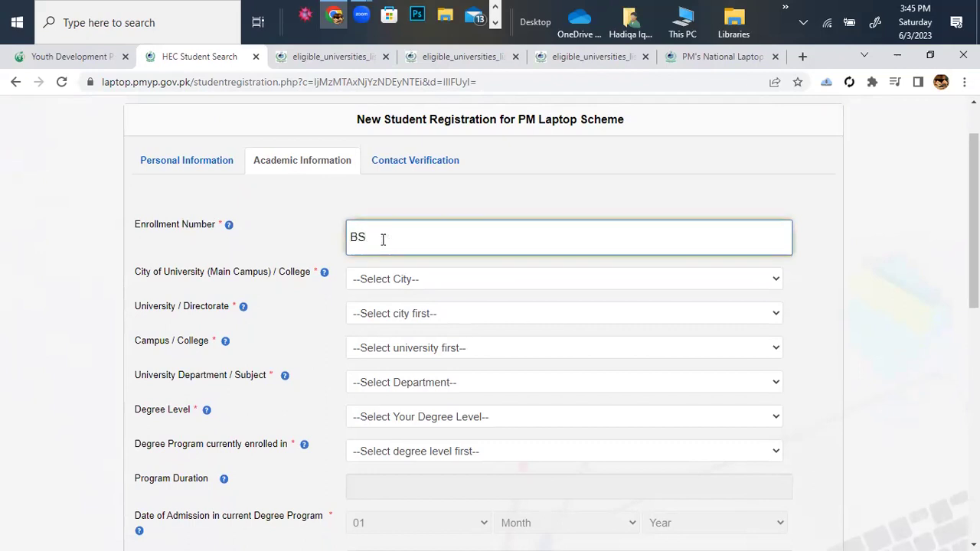
Choose Faisalabad as the city and Government College University Faisalabad as the university.
click(773, 280)
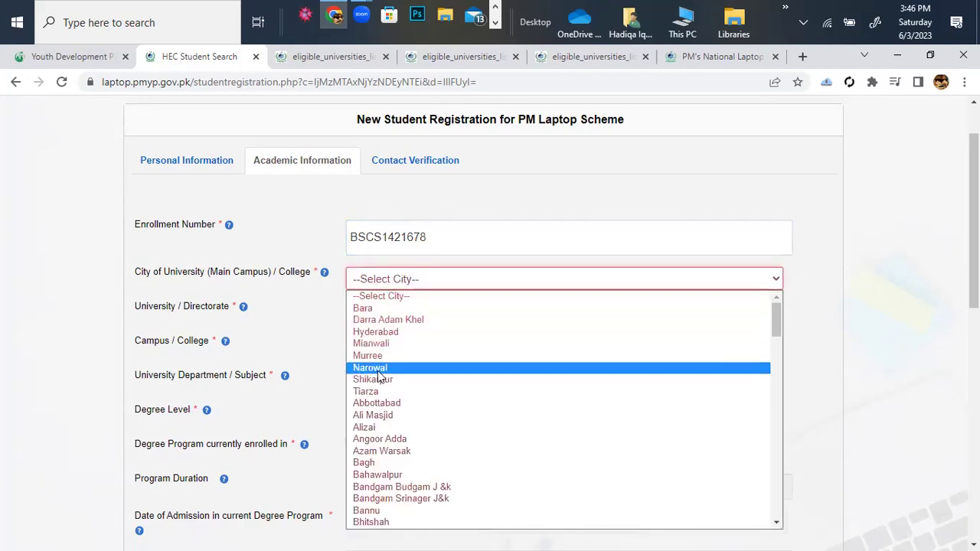
scroll(420, 459, down, 7)
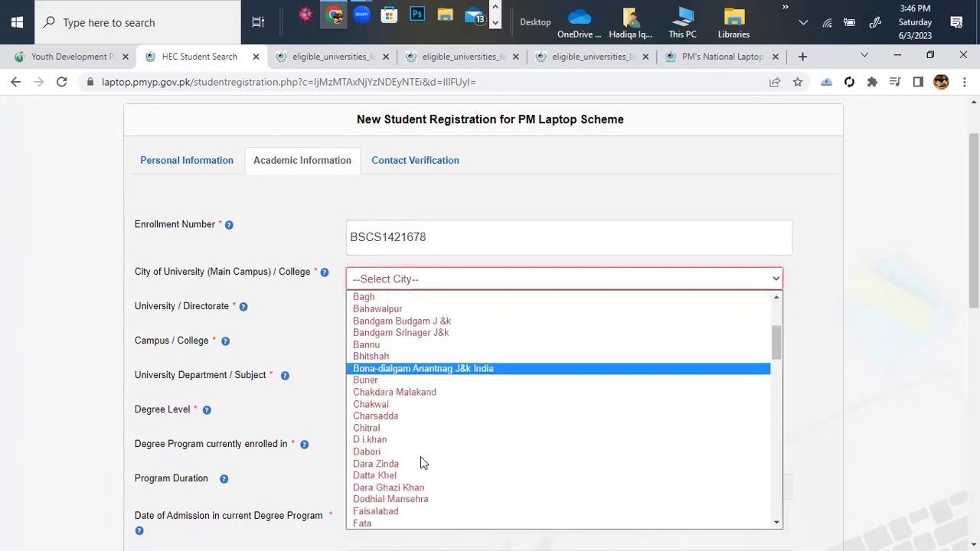
key(Down)
key(Return)
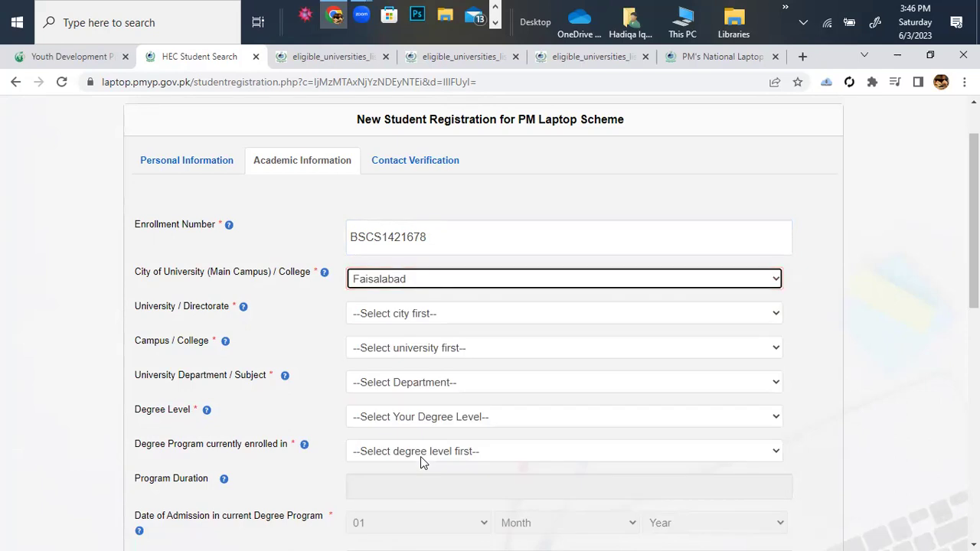
click(778, 316)
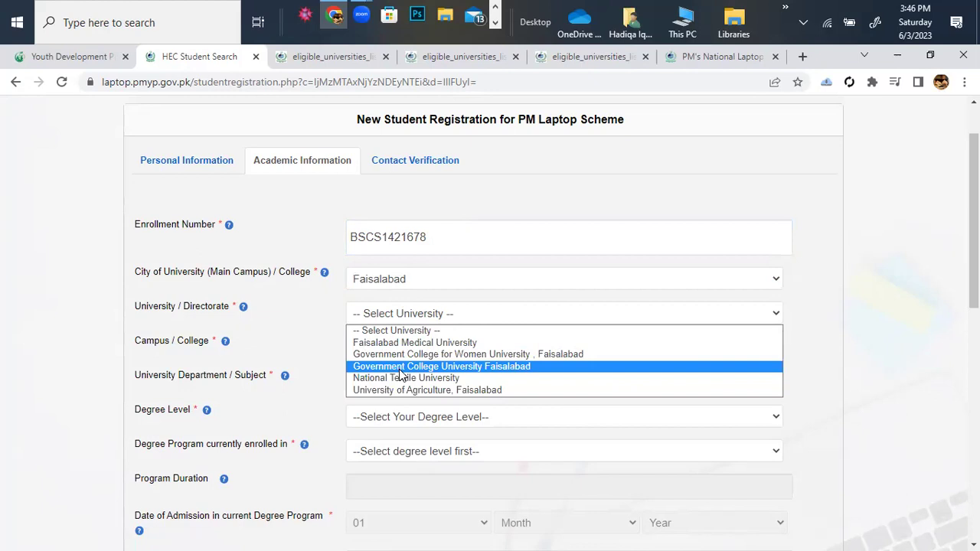
click(402, 367)
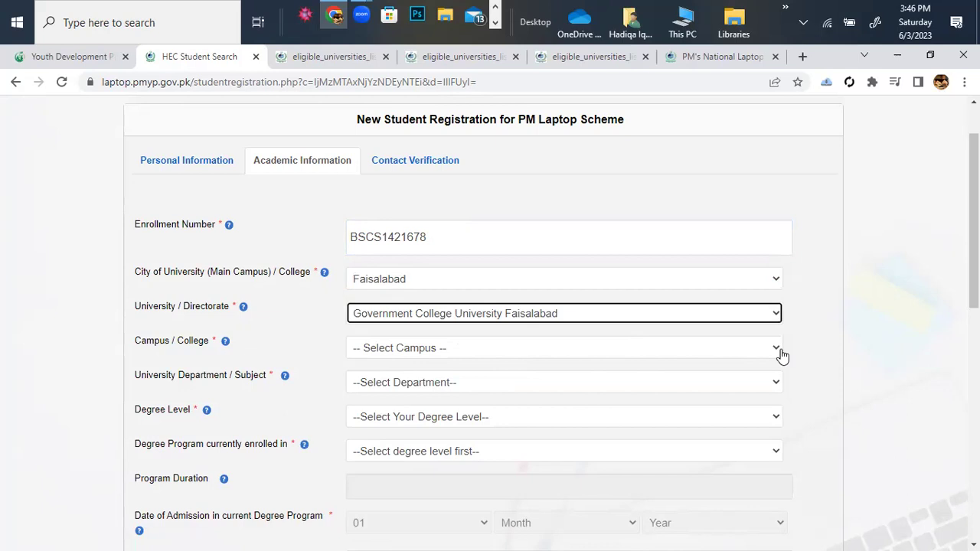
Select Main as the university's campus.
scroll(781, 356, down, 1)
scroll(781, 356, down, 1)
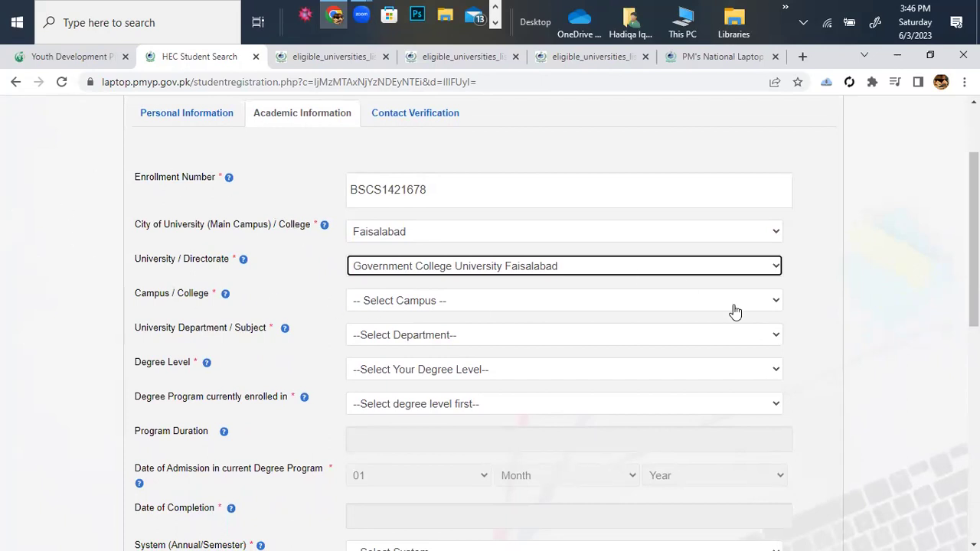
click(777, 303)
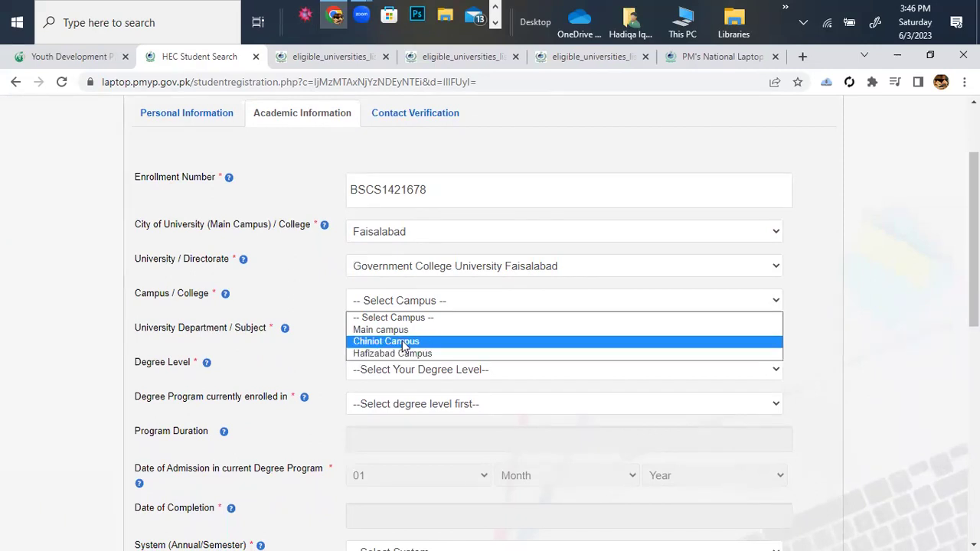
click(399, 332)
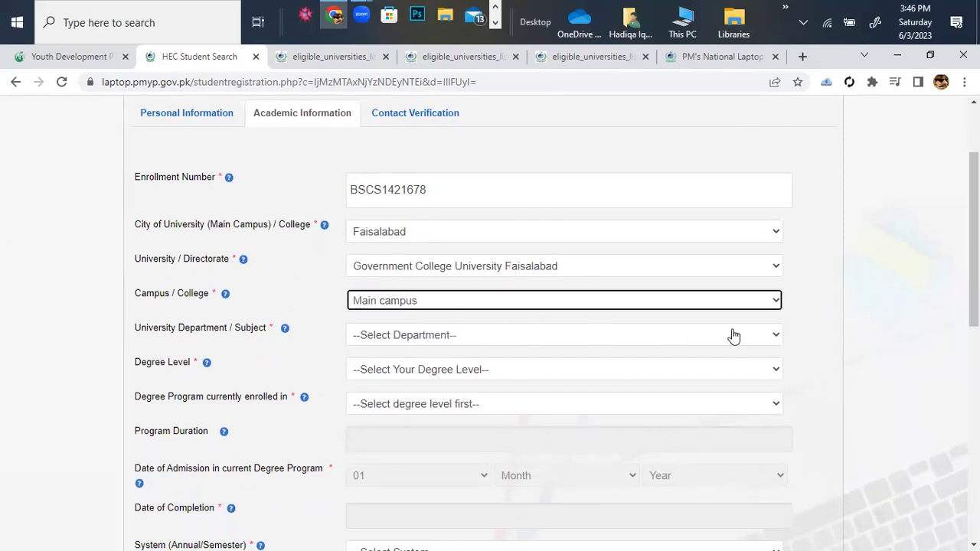
click(781, 337)
scroll(784, 341, down, 1)
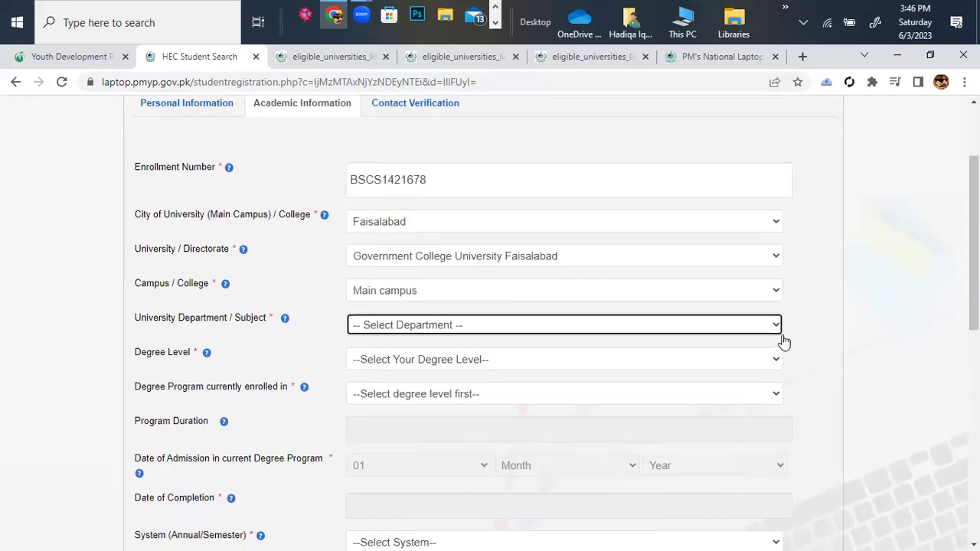
Set the department to Applied Psychology and degree level to Bachelor/ Masters (16 years).
click(776, 324)
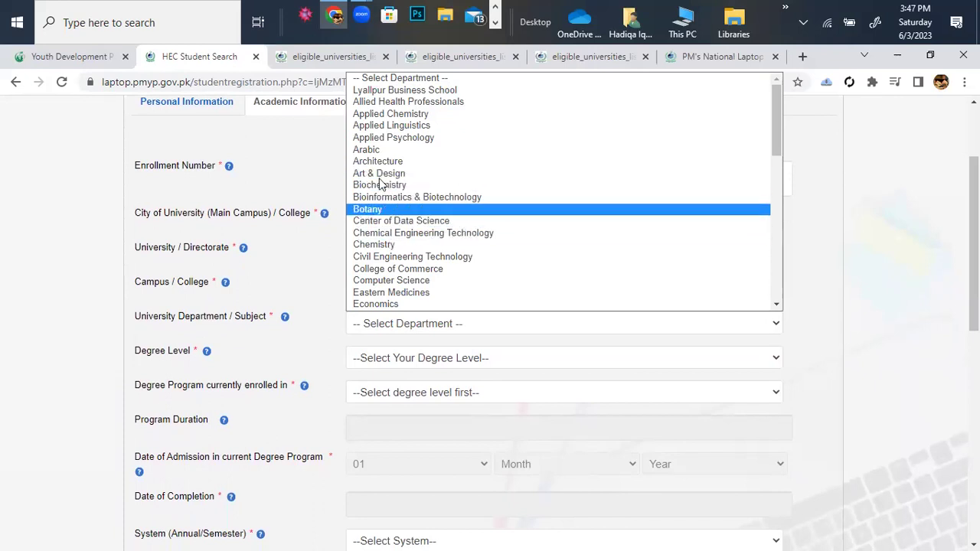
click(381, 138)
scroll(639, 371, down, 1)
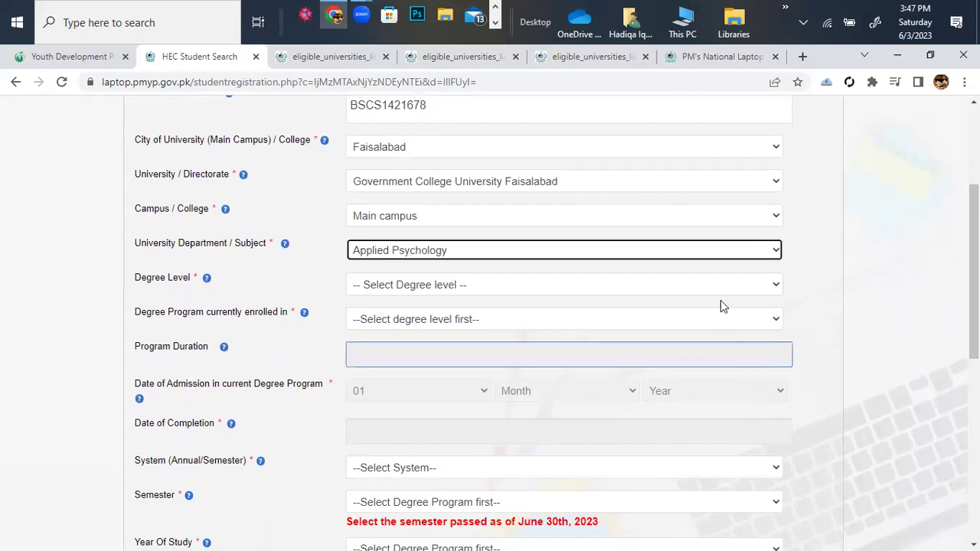
click(769, 285)
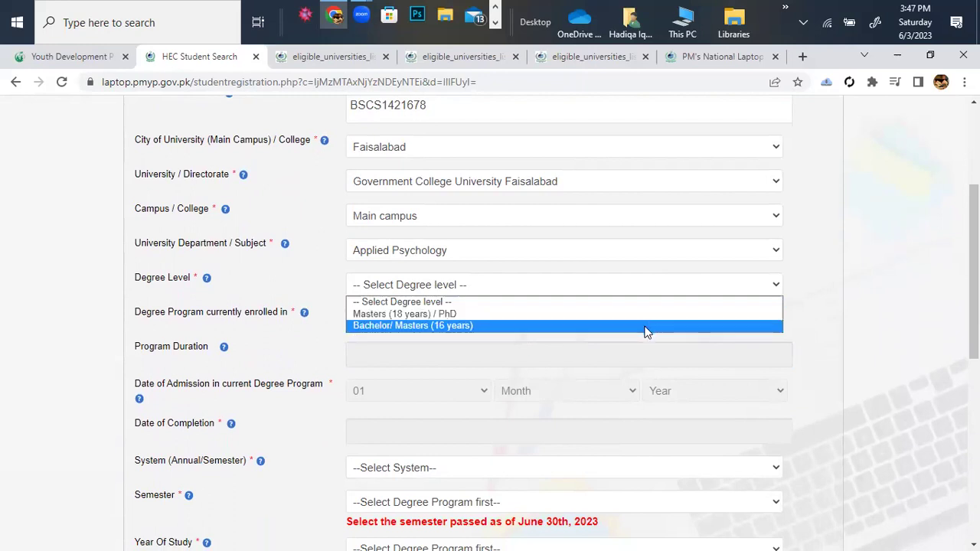
click(646, 327)
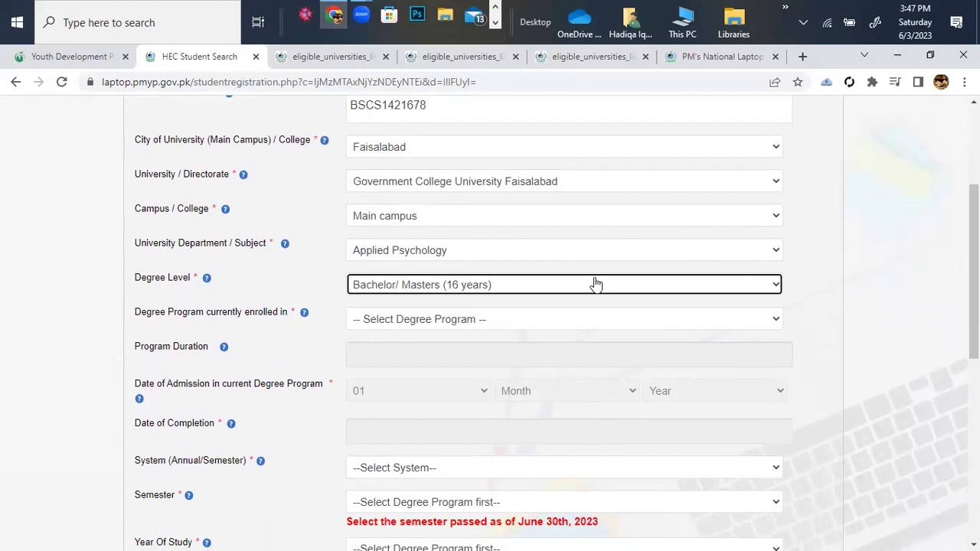
click(770, 287)
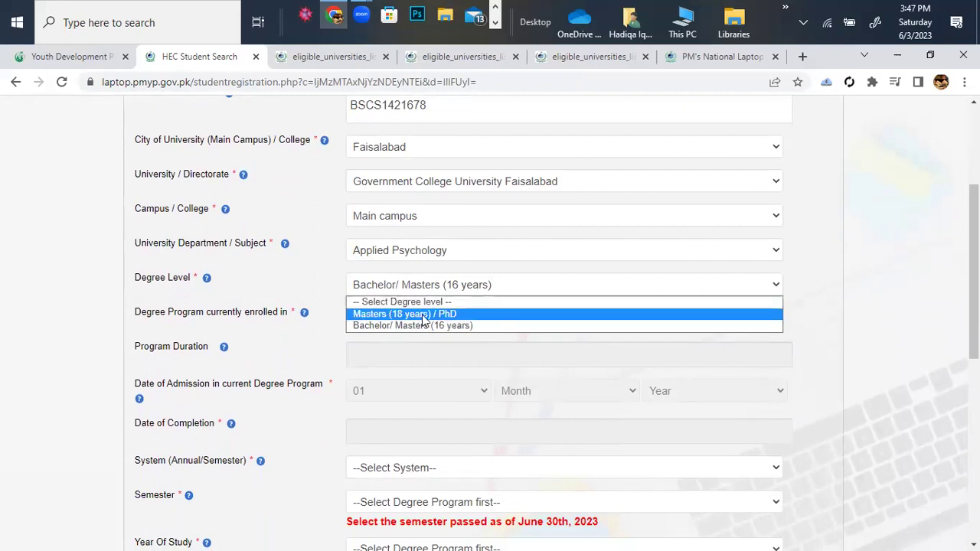
click(840, 324)
scroll(840, 325, down, 1)
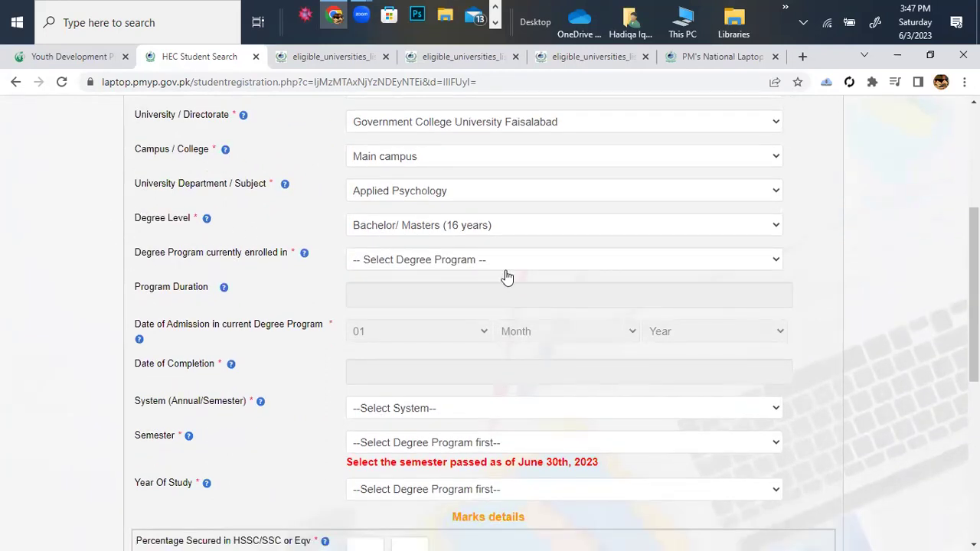
Settle the degree programme on the four-year BS (Hons).
click(777, 265)
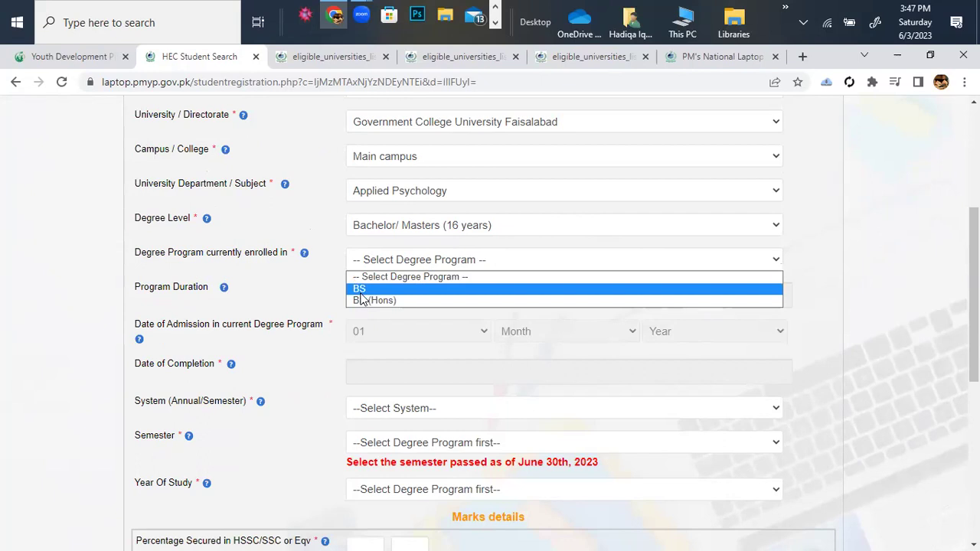
click(360, 288)
scroll(431, 273, down, 1)
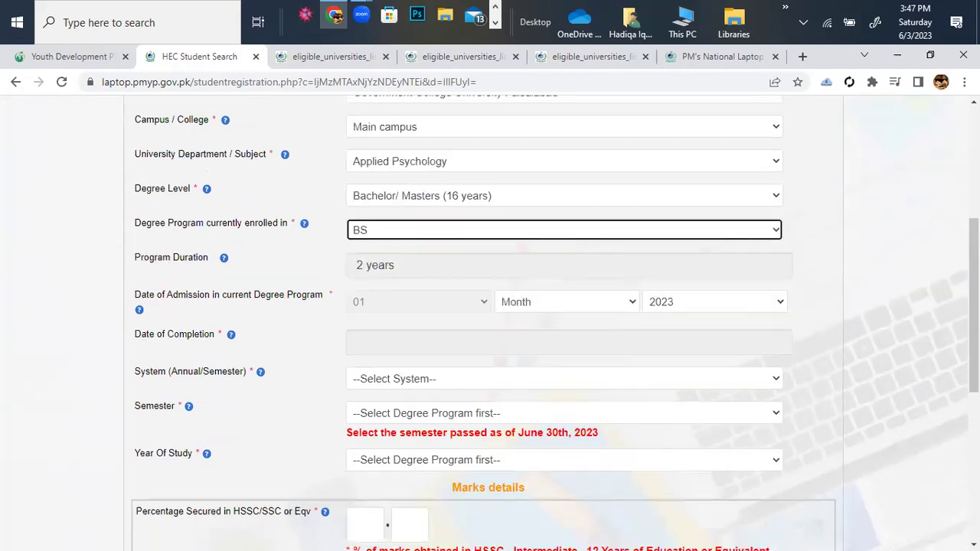
scroll(427, 256, down, 1)
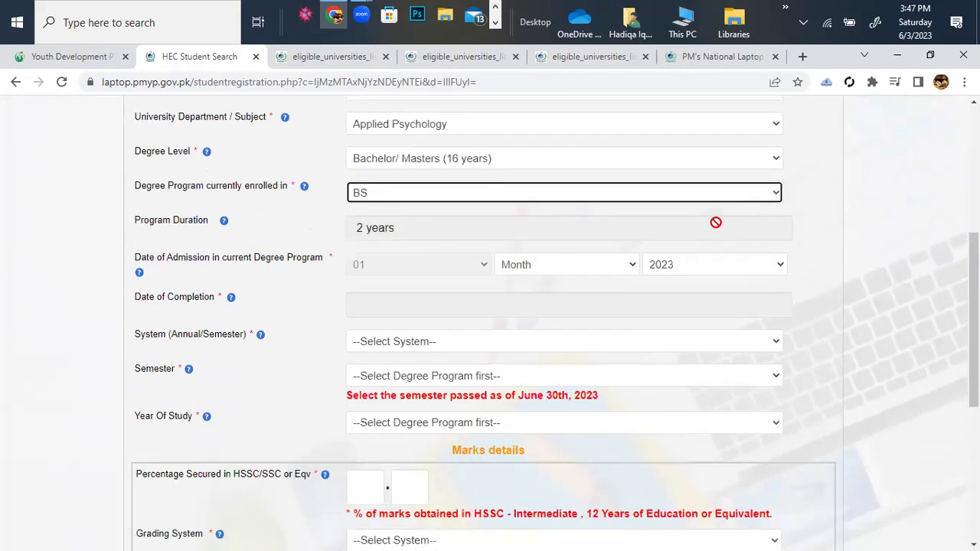
click(780, 194)
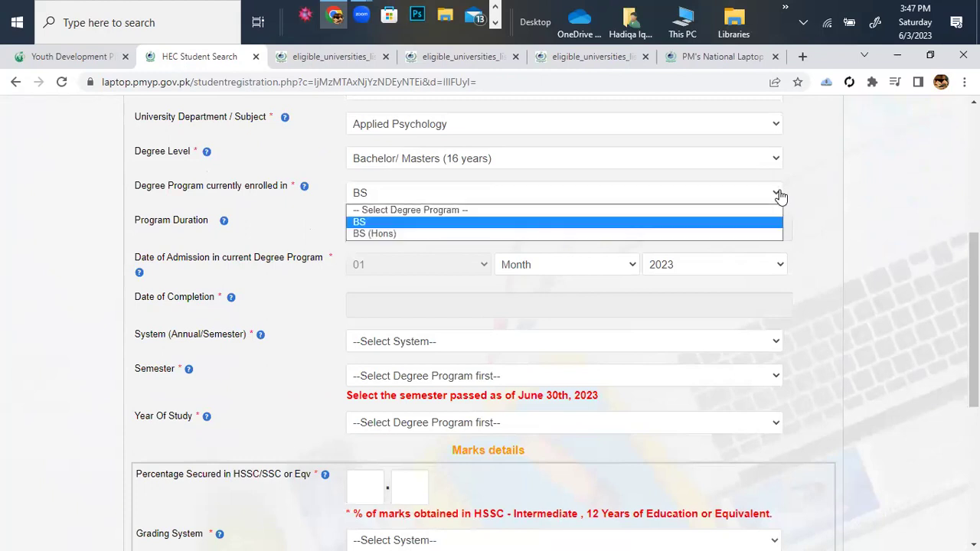
click(568, 231)
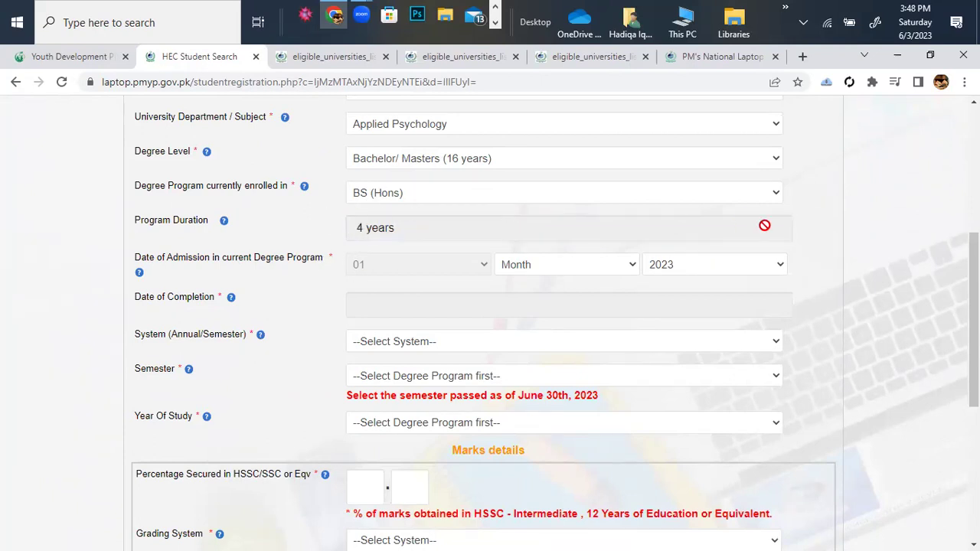
click(769, 201)
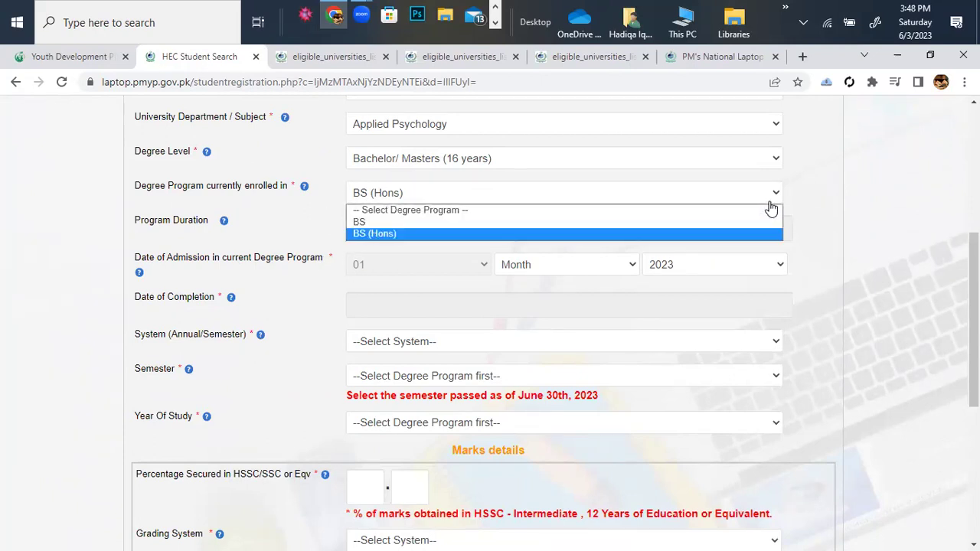
click(449, 222)
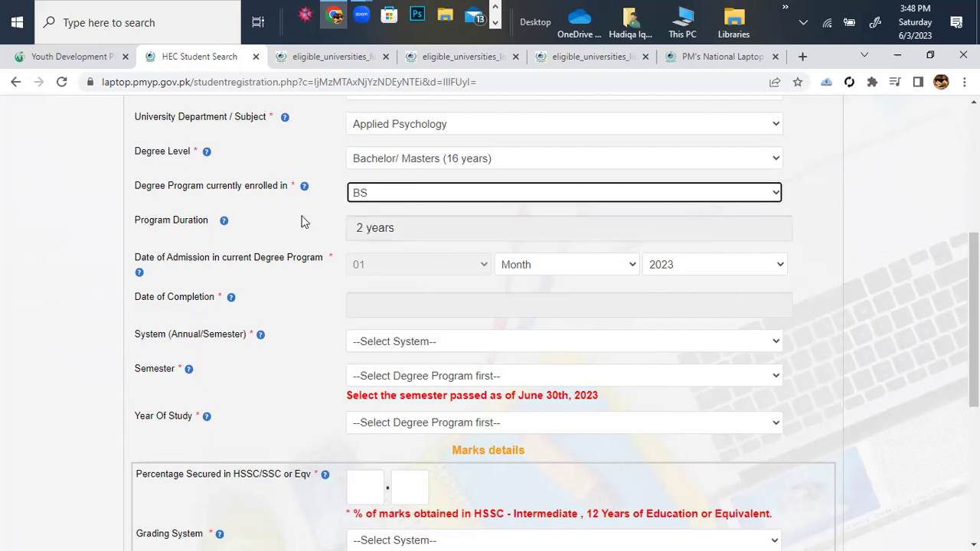
click(778, 196)
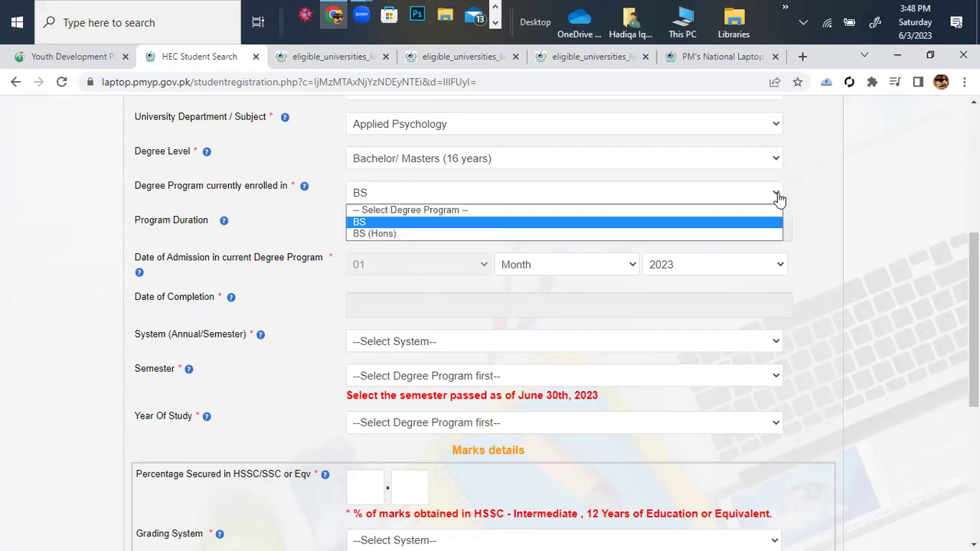
click(631, 233)
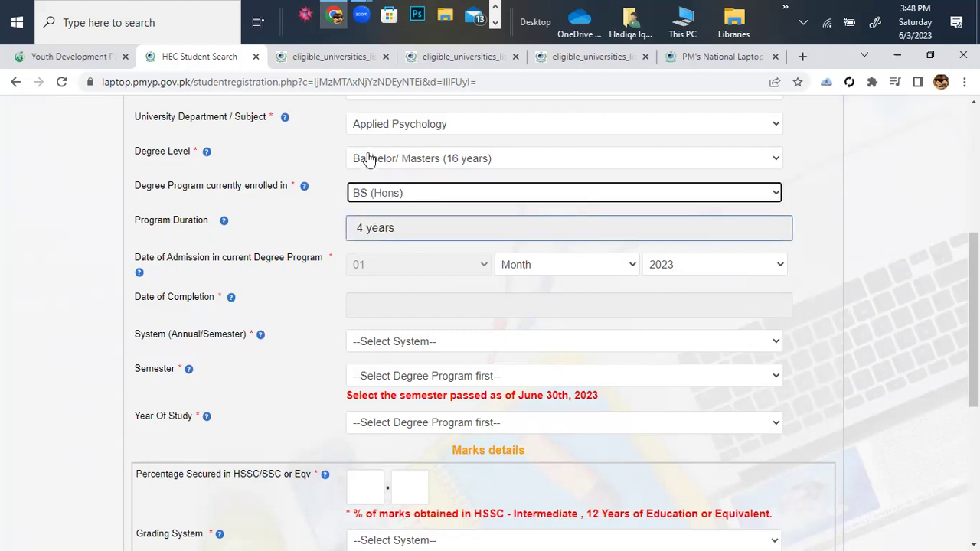
scroll(409, 168, down, 1)
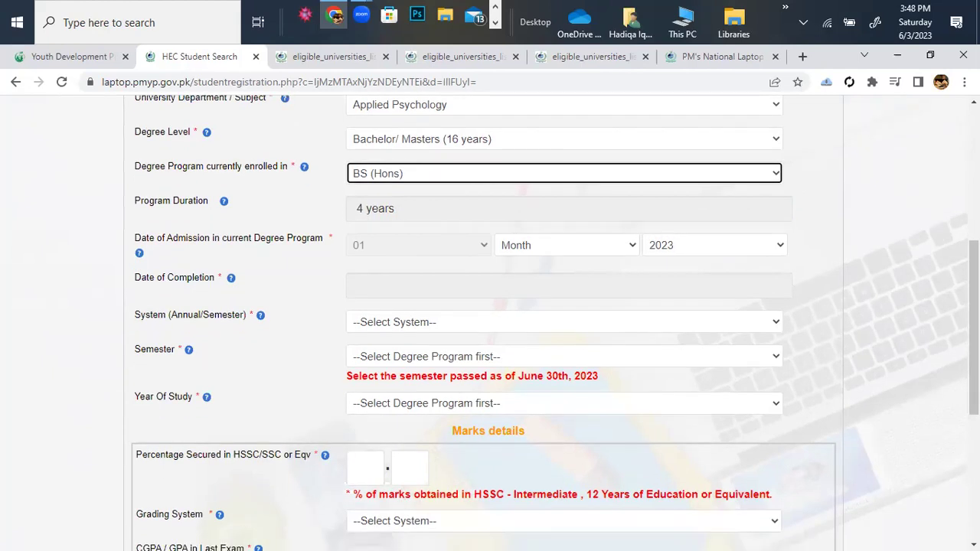
Set the admission date to October 2019, replacing September 2021, so completion reads 01-10-2023.
scroll(87, 183, down, 1)
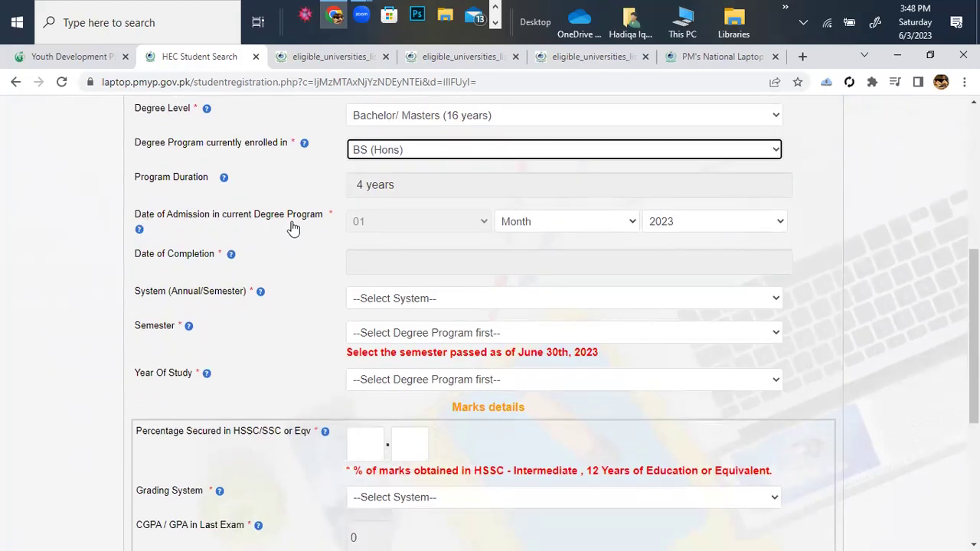
scroll(306, 227, down, 1)
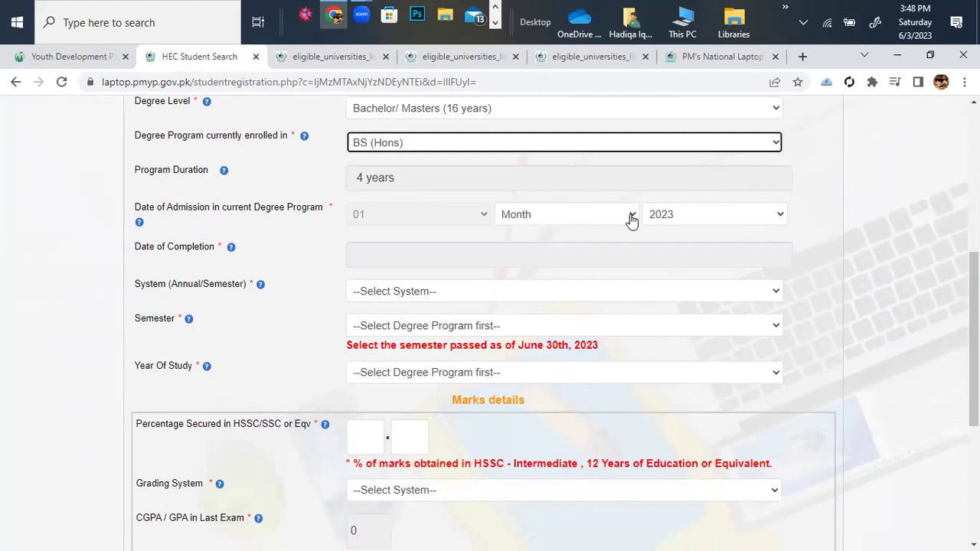
click(631, 218)
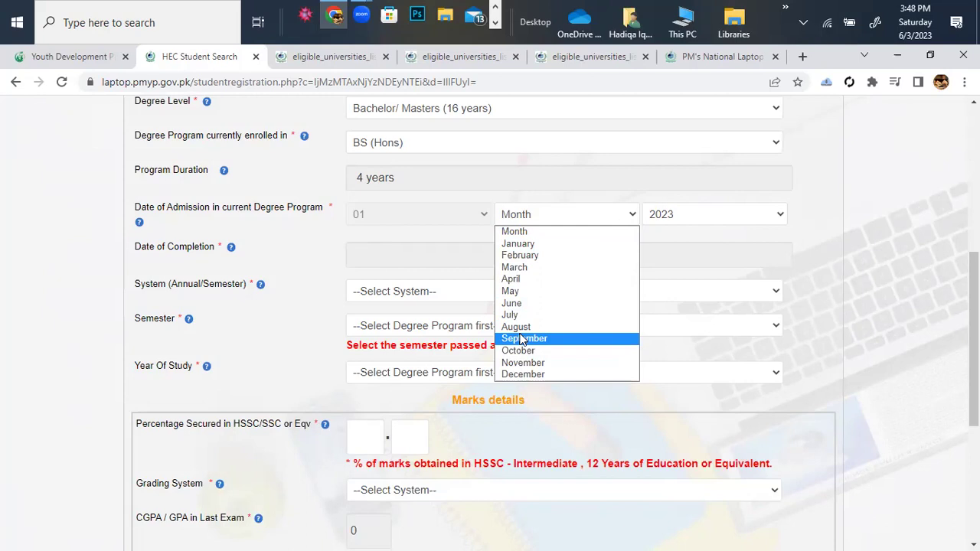
click(521, 339)
click(785, 221)
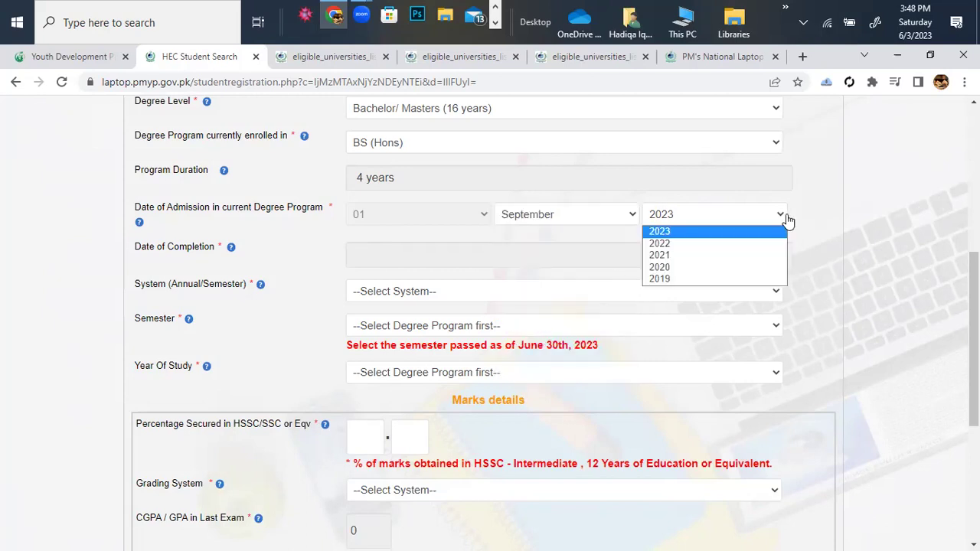
click(660, 255)
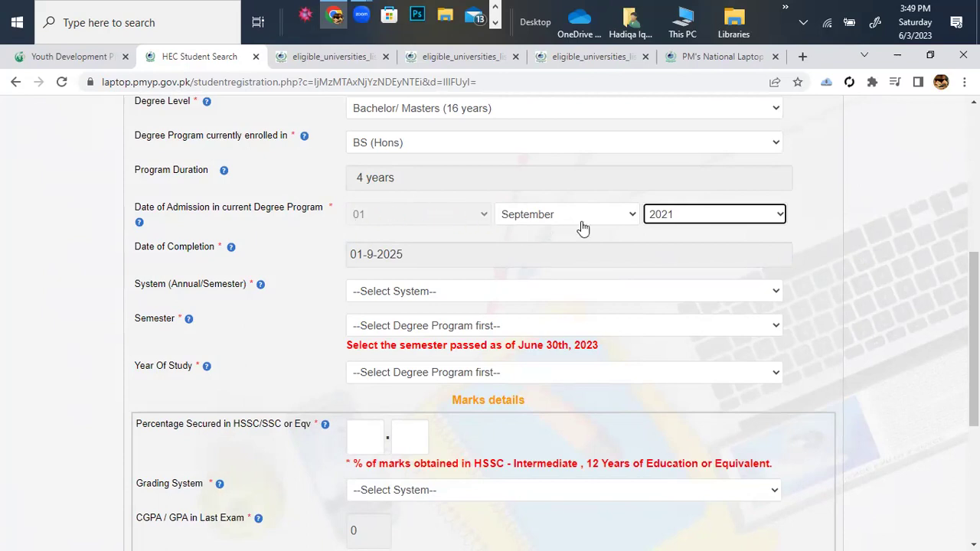
click(632, 218)
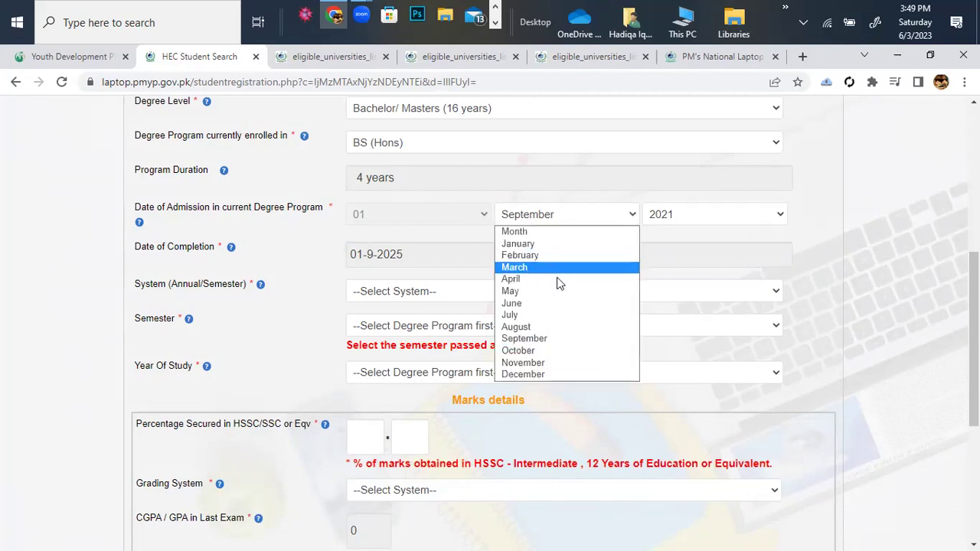
click(551, 351)
click(781, 216)
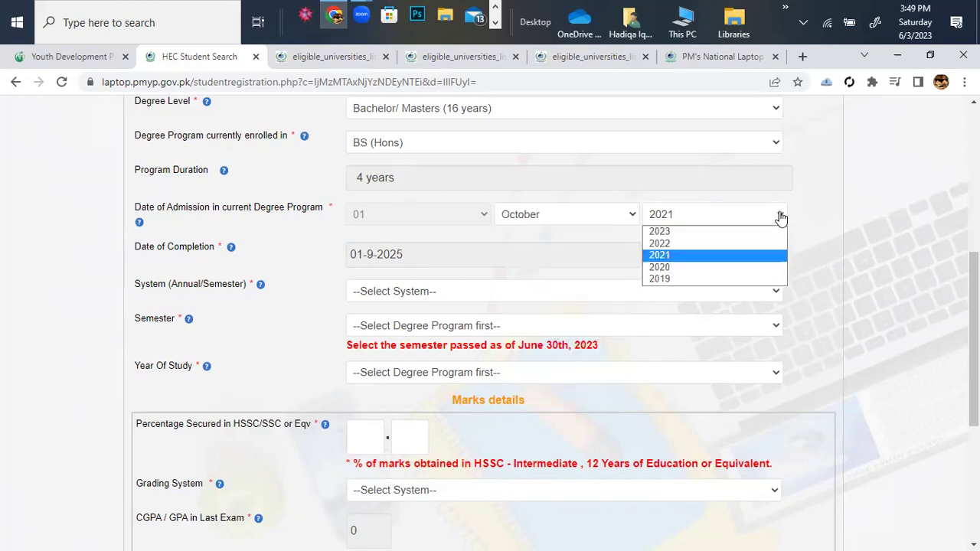
click(726, 279)
scroll(481, 252, down, 1)
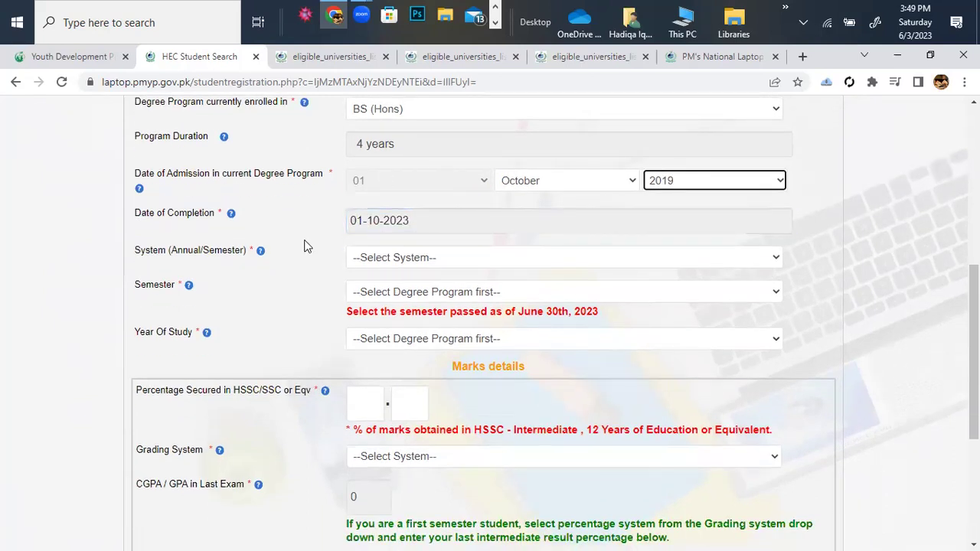
click(383, 222)
Select Semester System, Semester 2 as the current semester, and Year 1 of study.
click(769, 259)
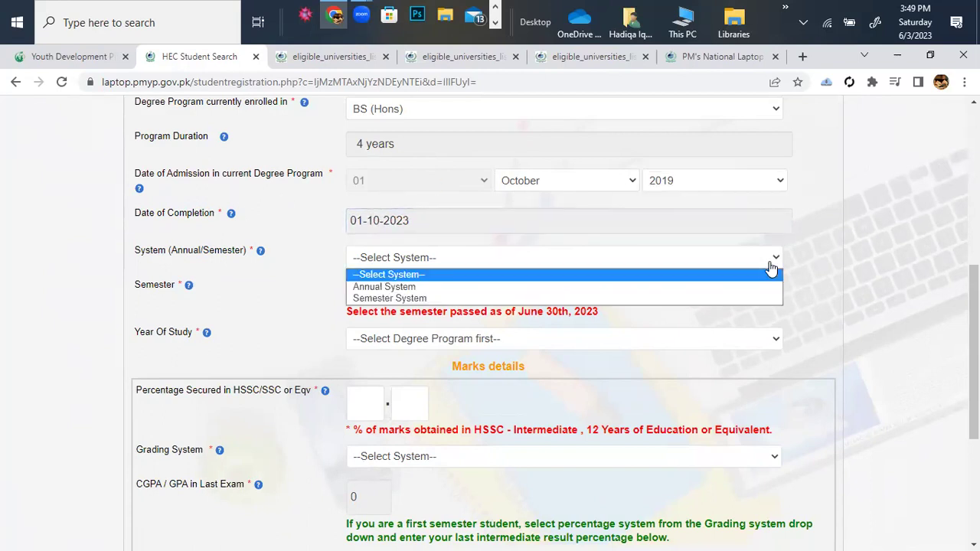
click(519, 300)
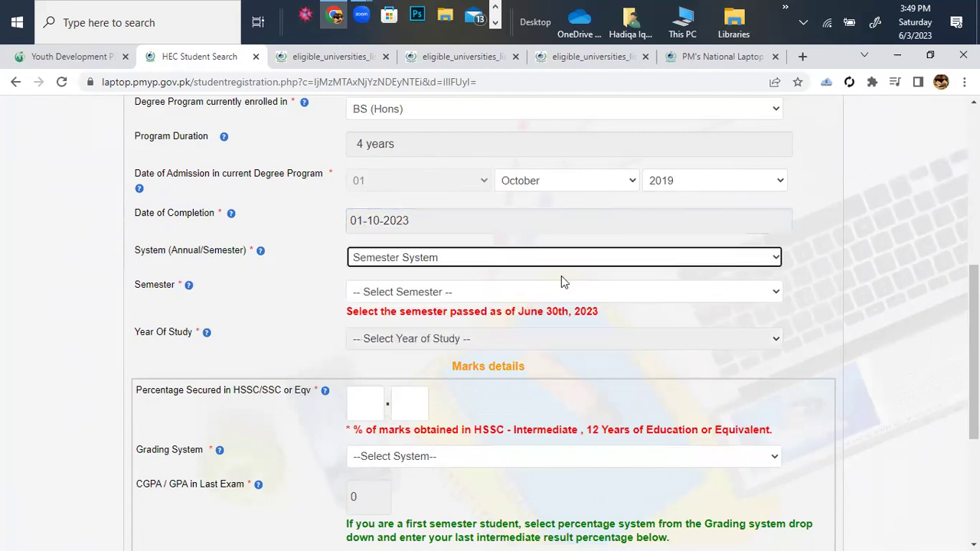
scroll(561, 277, down, 1)
click(558, 262)
click(386, 307)
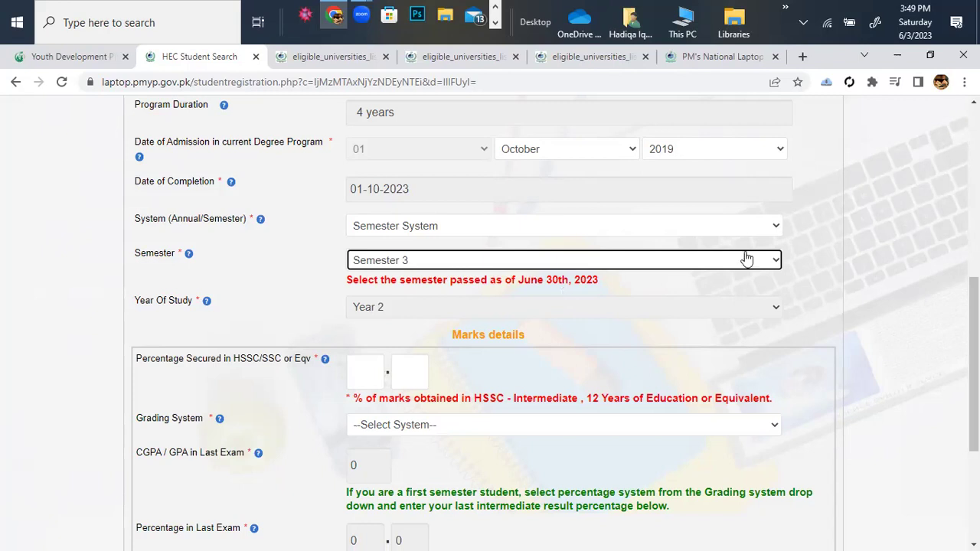
click(769, 262)
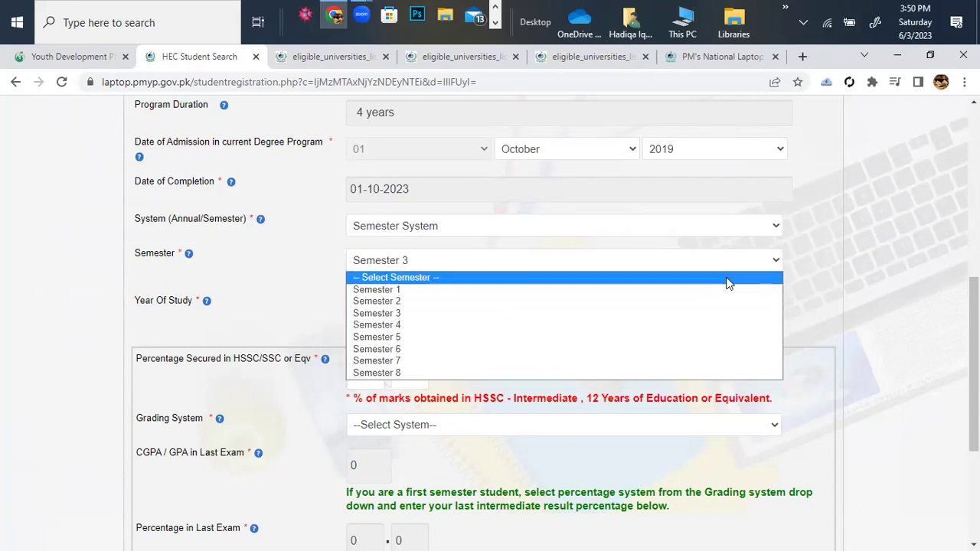
click(814, 274)
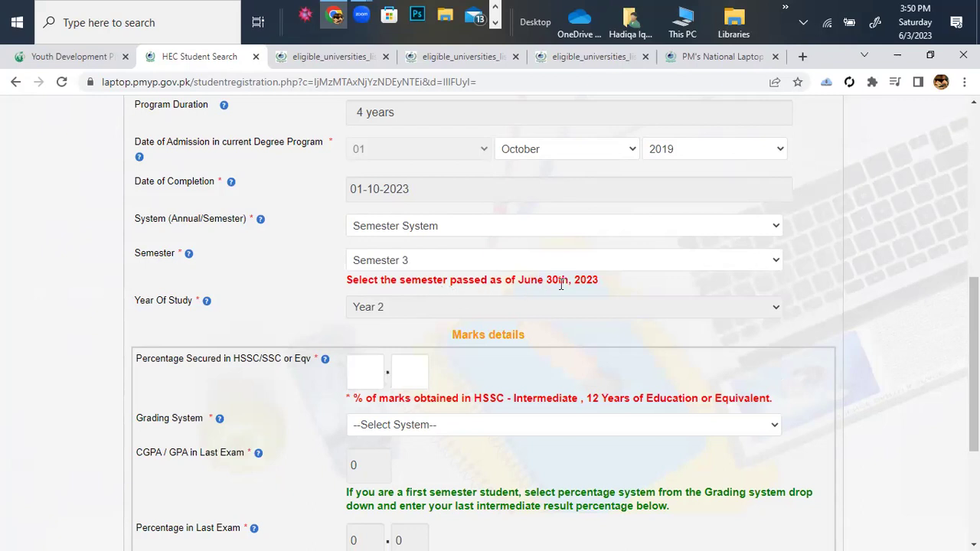
click(453, 307)
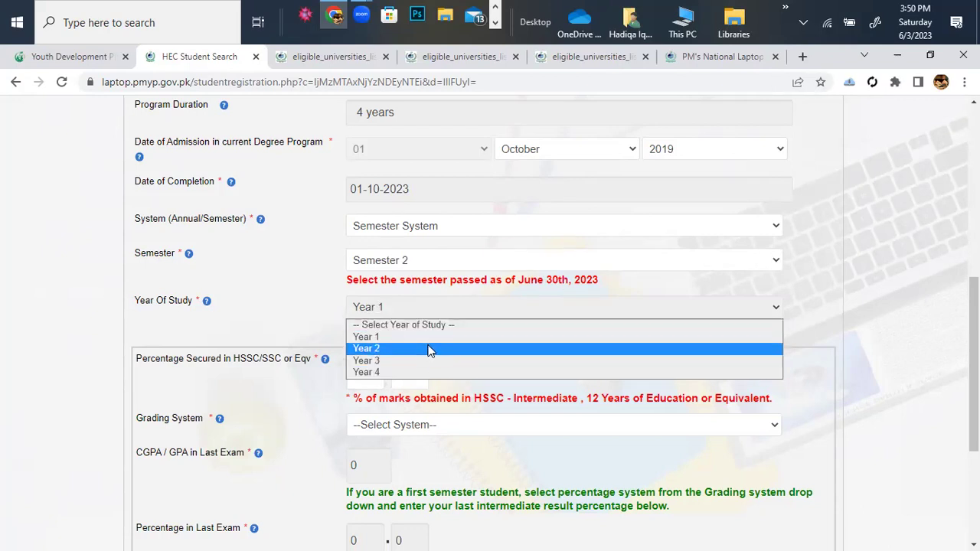
click(429, 345)
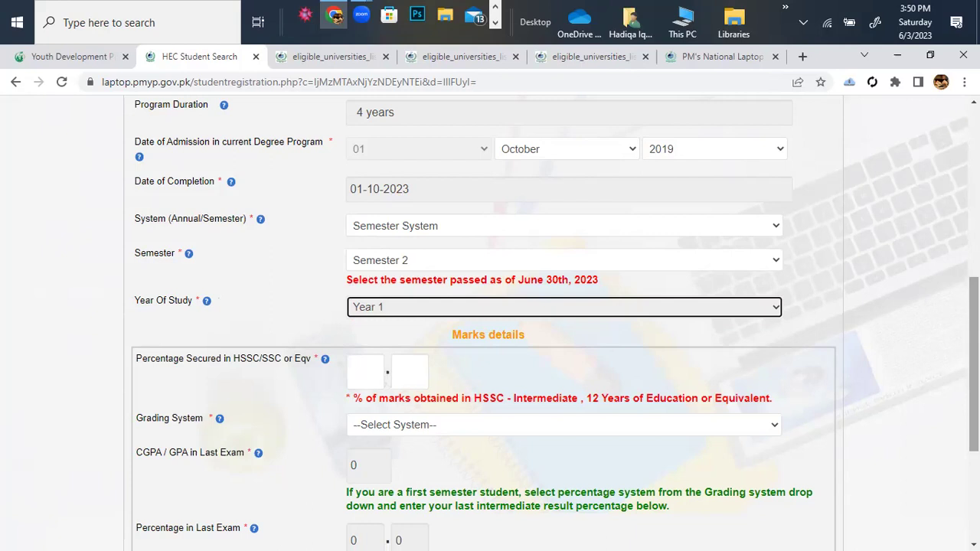
scroll(487, 323, up, 1)
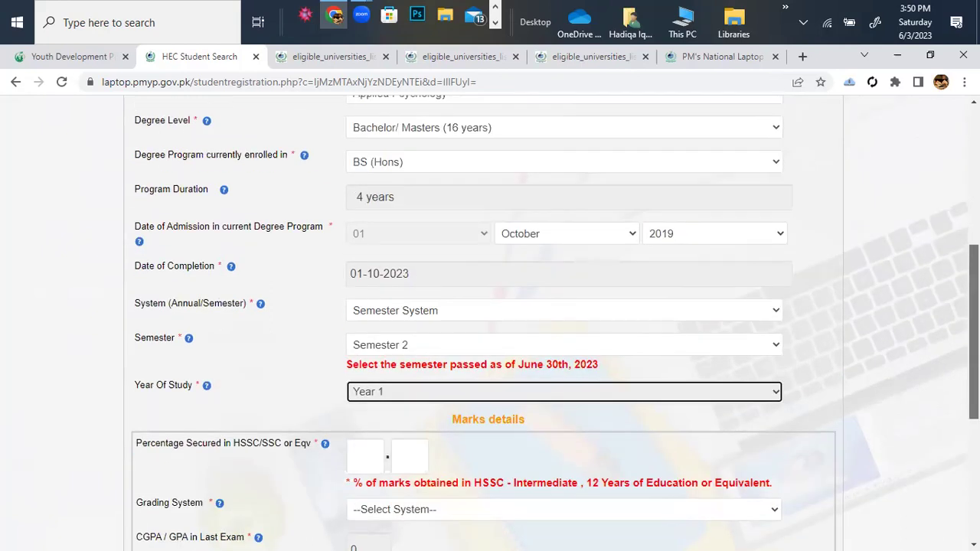
scroll(487, 323, down, 3)
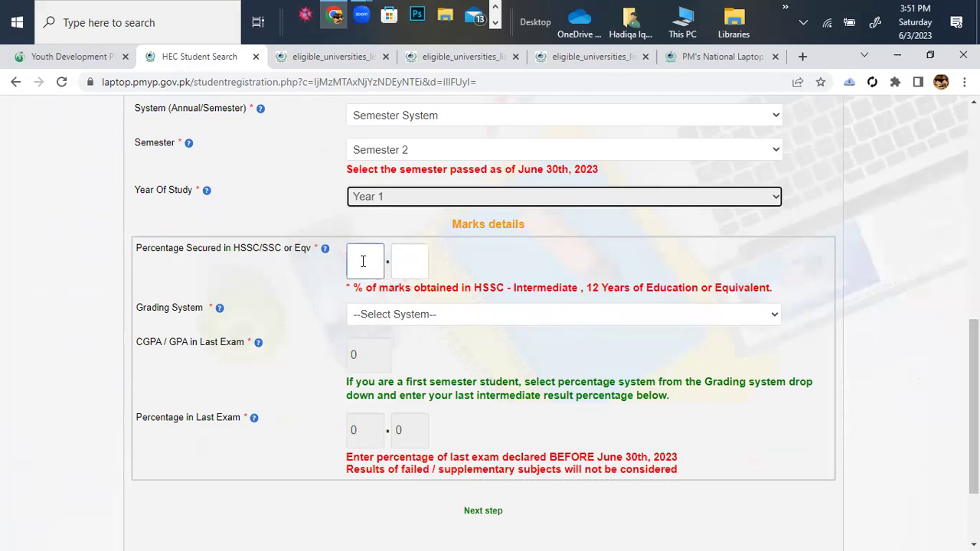
Sketch the HSSC percentage calculation 900 / 1100 × 100 as an on-screen annotation.
click(363, 261)
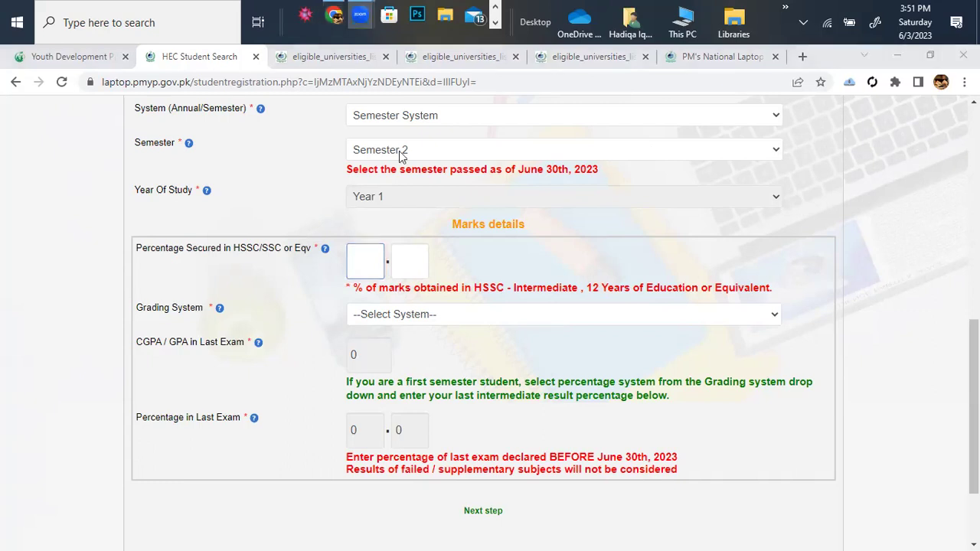
mouse_move(820, 255)
mouse_down()
mouse_move(822, 308)
mouse_move(856, 264)
mouse_up()
mouse_move(861, 259)
mouse_down()
mouse_move(867, 276)
mouse_move(864, 256)
mouse_up()
drag(794, 327, 877, 281)
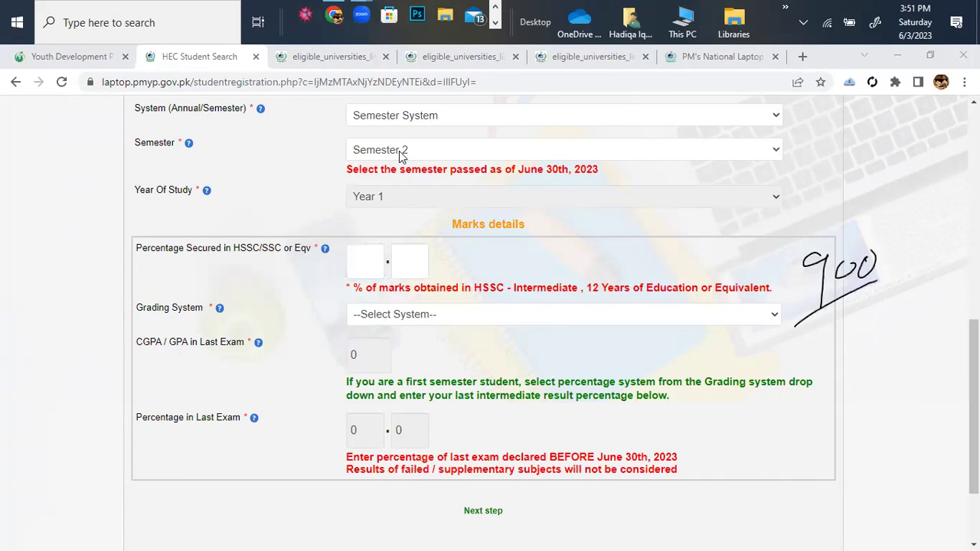
drag(840, 312, 842, 357)
mouse_move(862, 323)
mouse_down()
mouse_move(851, 341)
mouse_move(865, 318)
mouse_up()
drag(886, 311, 895, 315)
drag(904, 251, 891, 287)
drag(921, 230, 918, 268)
mouse_move(934, 245)
mouse_down()
mouse_move(928, 256)
mouse_move(939, 244)
mouse_up()
drag(951, 235, 942, 255)
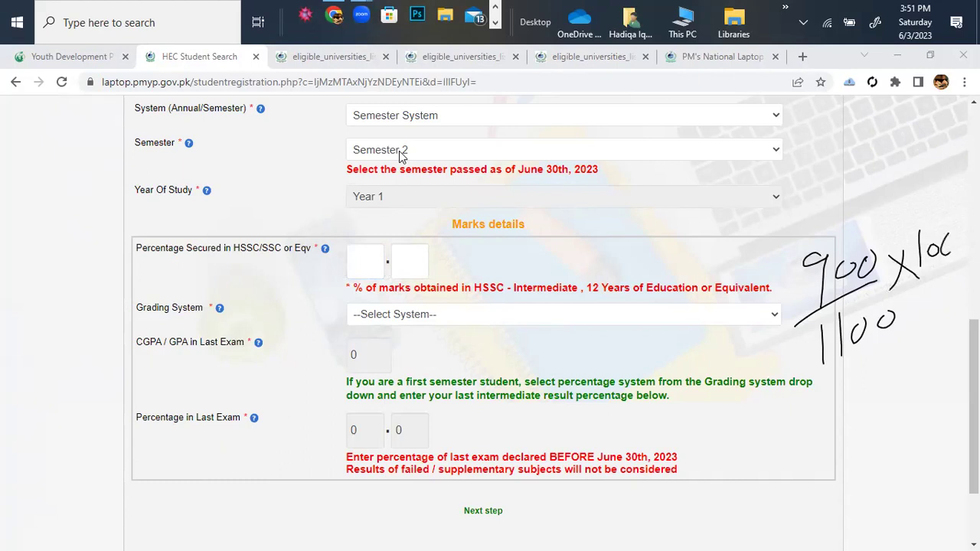
drag(865, 394, 892, 379)
drag(873, 404, 888, 395)
mouse_move(926, 344)
mouse_down()
mouse_move(901, 380)
mouse_move(919, 340)
mouse_up()
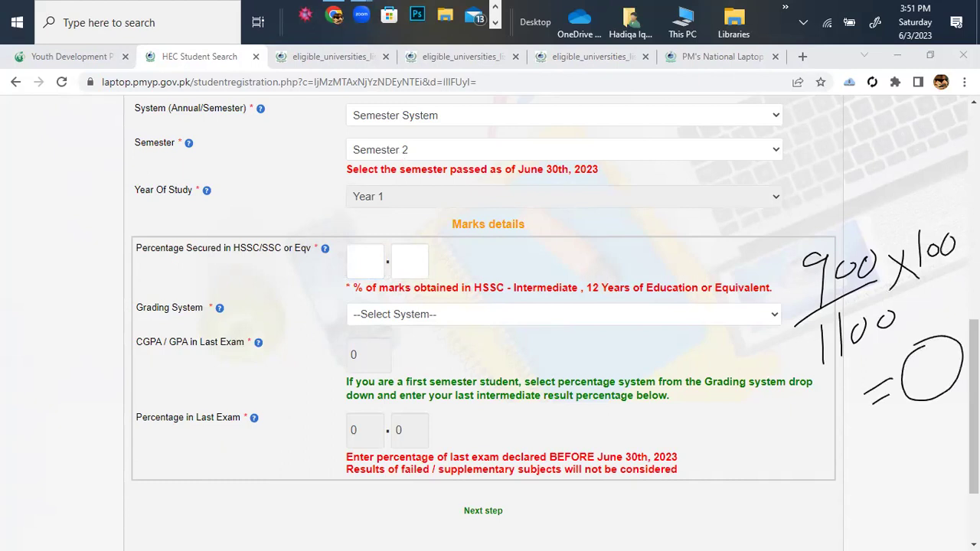
Annotate the whole-number and decimal HSSC percentage boxes, then clear all annotations.
click(360, 272)
mouse_move(363, 263)
mouse_down()
mouse_move(362, 246)
mouse_move(364, 270)
mouse_up()
click(374, 257)
mouse_move(374, 251)
mouse_down()
mouse_move(383, 263)
mouse_move(376, 300)
mouse_up()
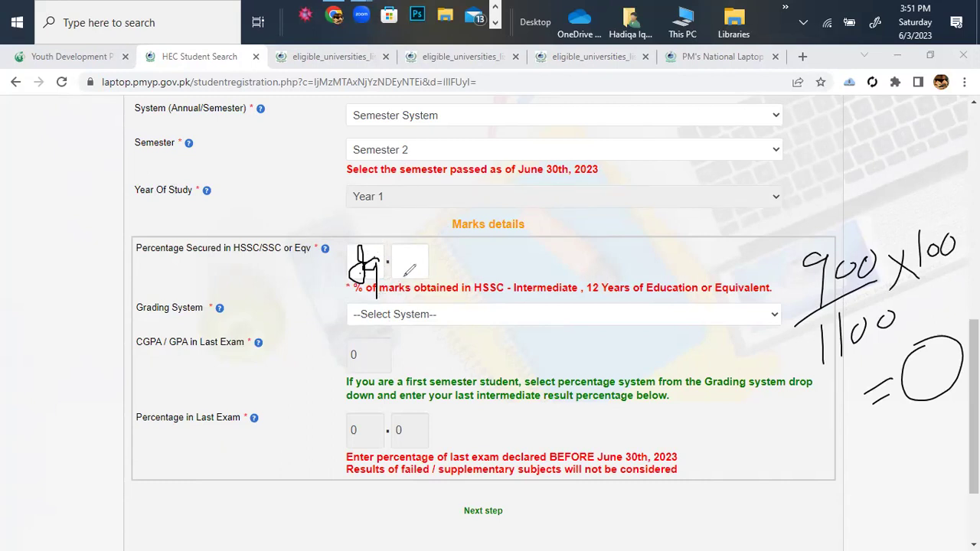
click(418, 261)
key(e)
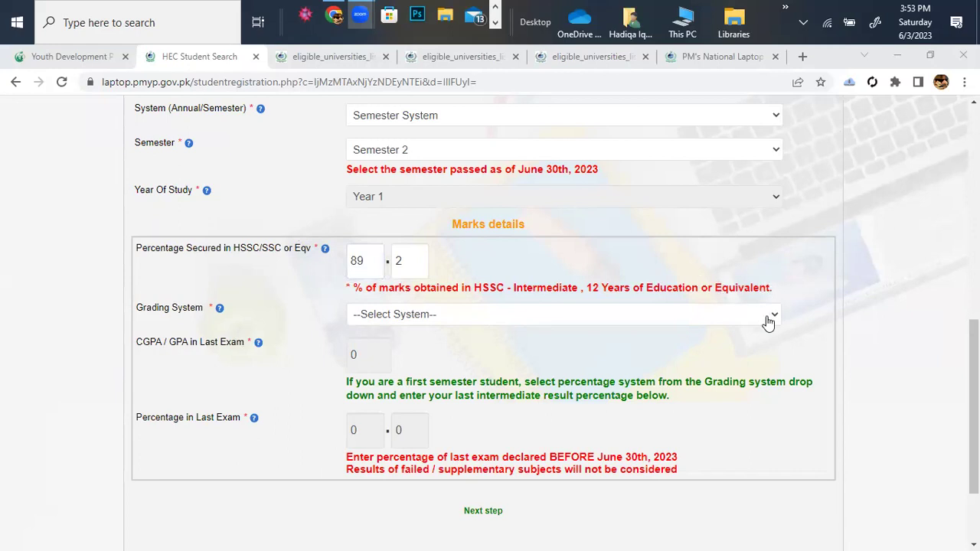
Choose CGPA System as the grading system and enter 3.92 as the last-exam CGPA.
click(768, 320)
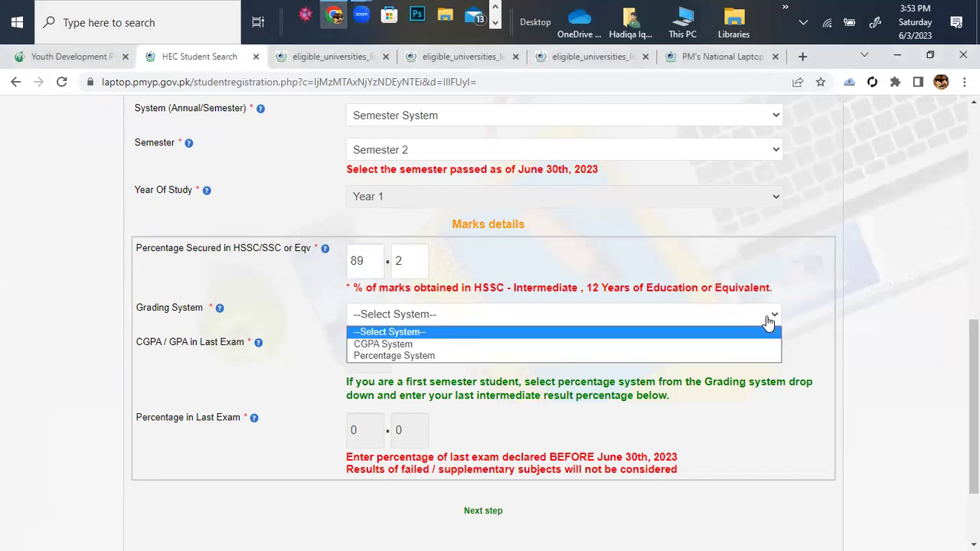
click(443, 346)
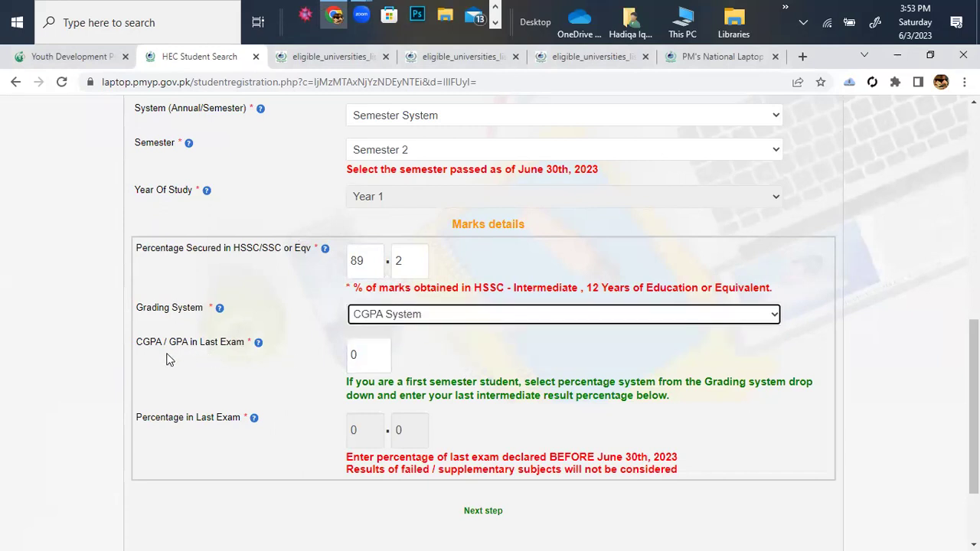
click(361, 355)
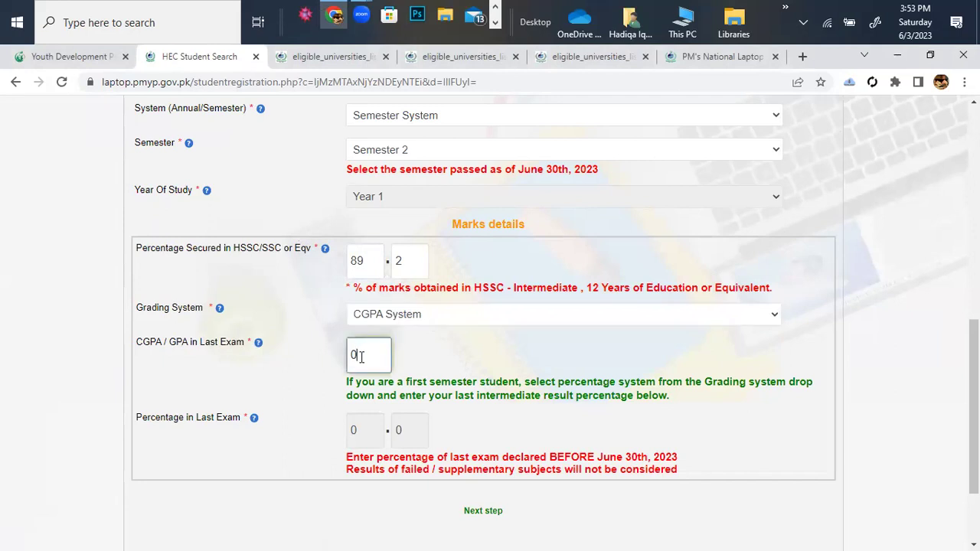
text(3.92)
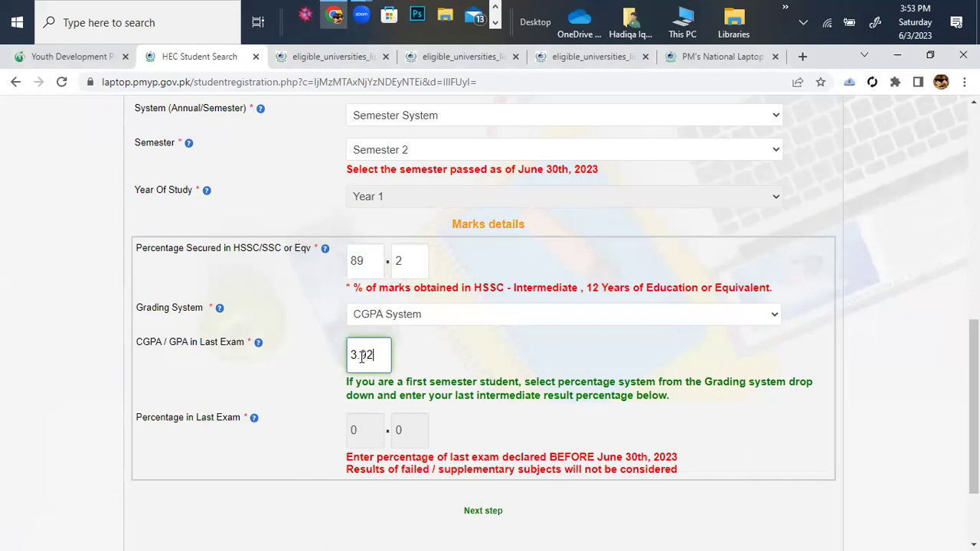
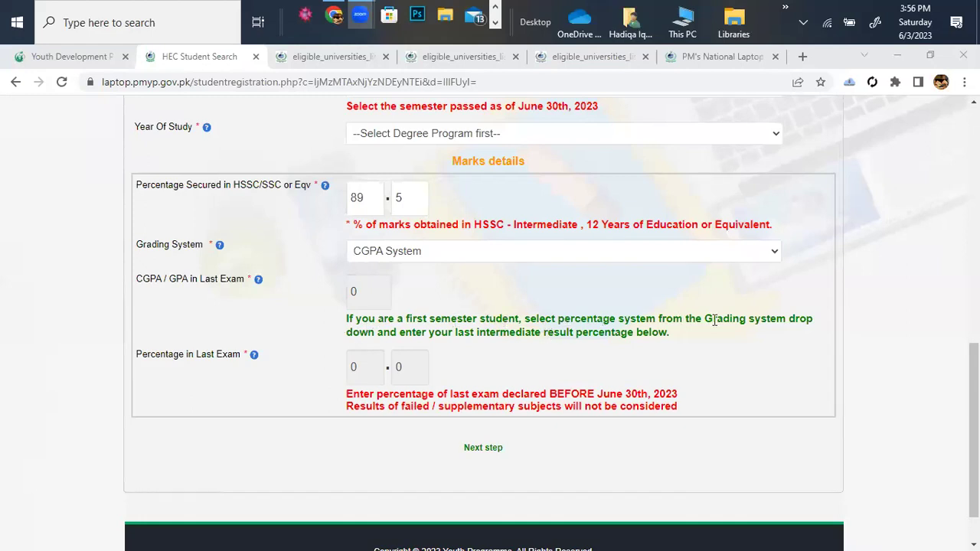
Keep CGPA System selected as the grading system in the marks details.
click(772, 254)
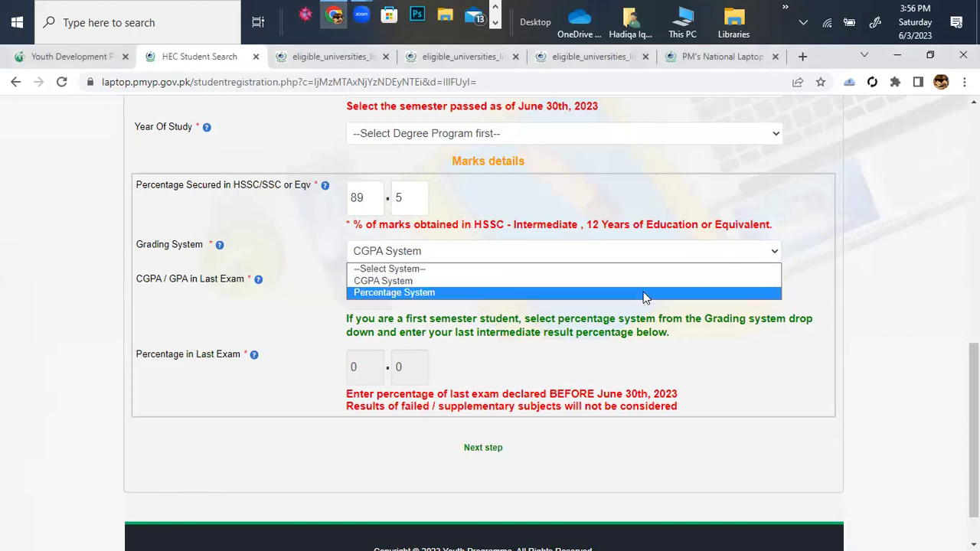
click(832, 286)
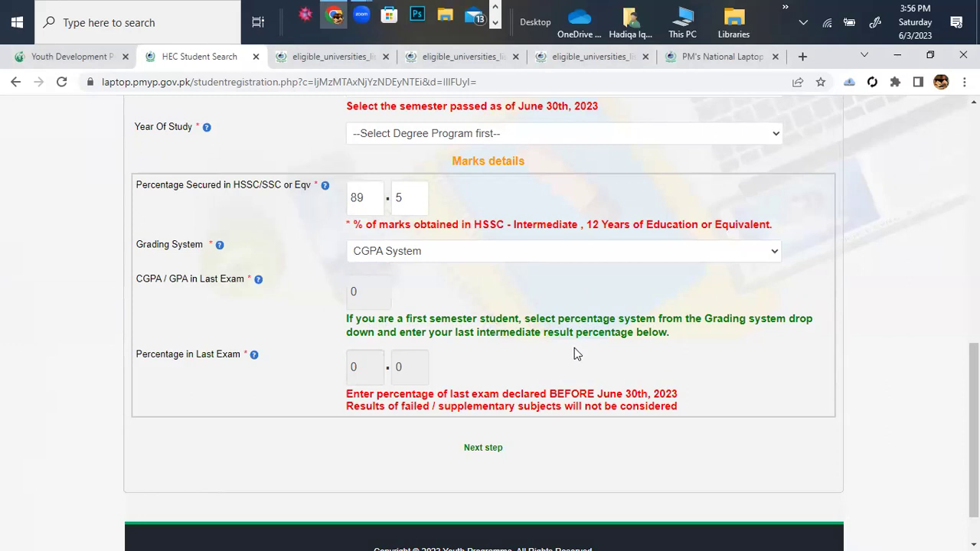
click(408, 379)
click(363, 318)
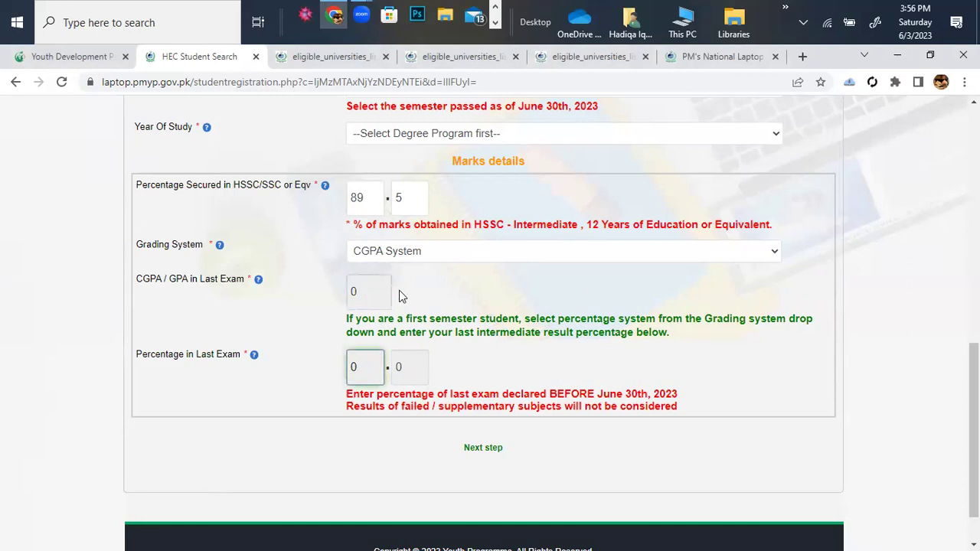
Enter 3.92 as the last-exam CGPA after clearing the invalid-value warnings, leaving percentage at 98.
click(376, 292)
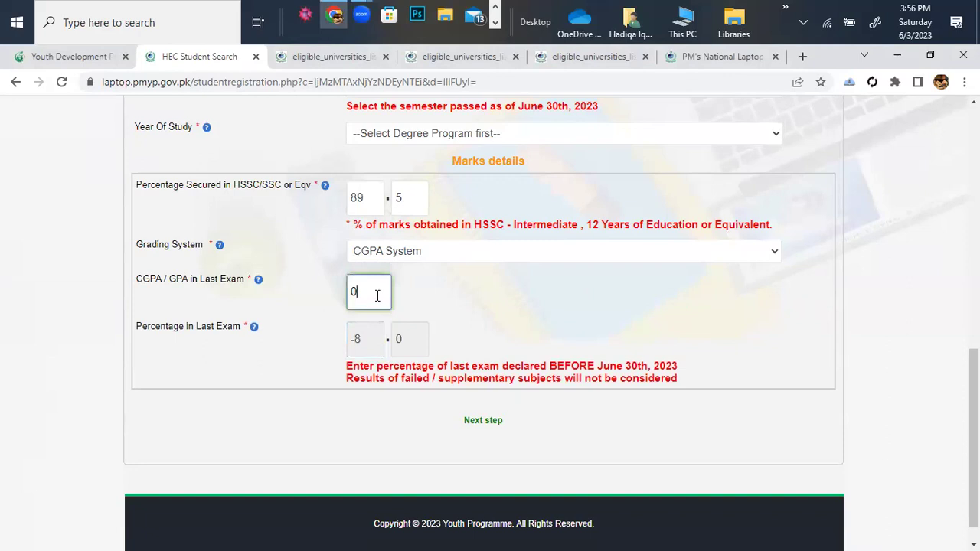
text(39,)
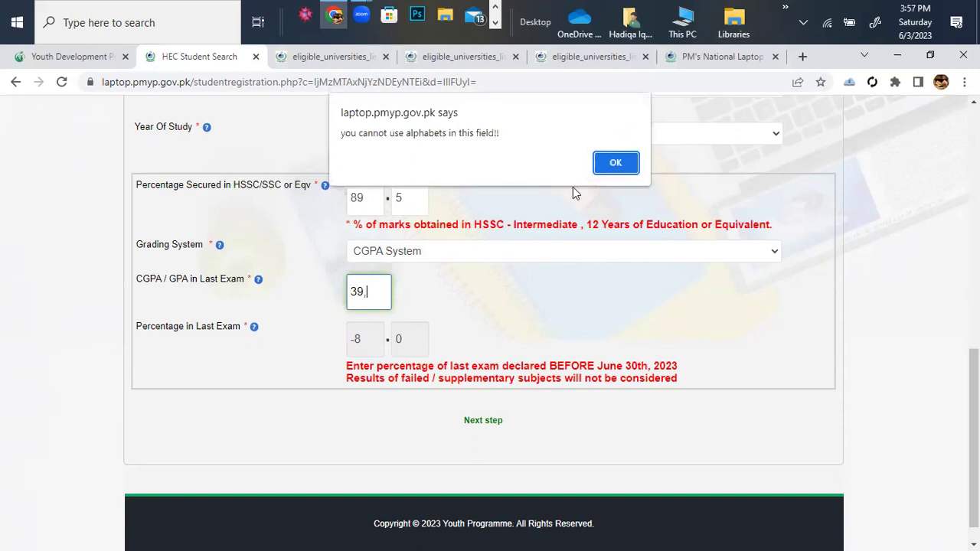
click(617, 161)
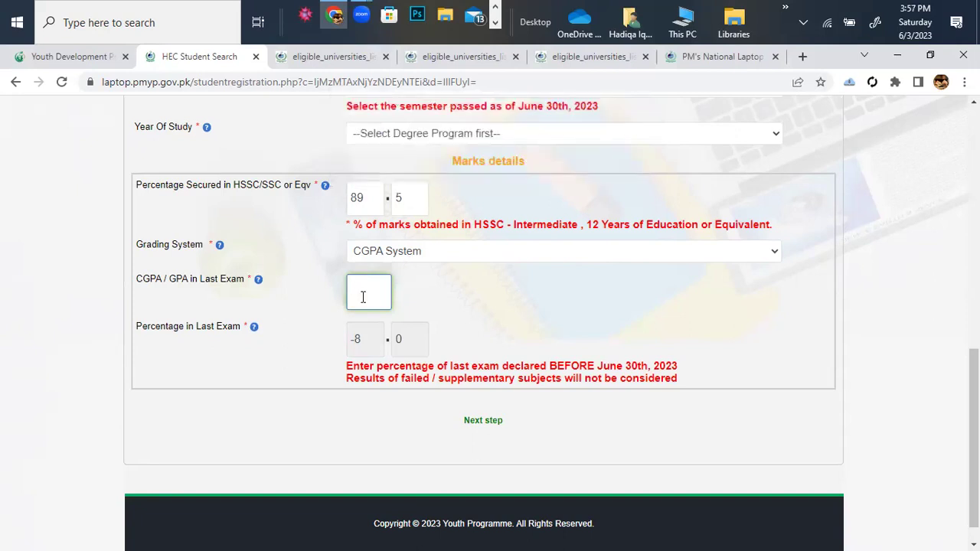
text(39.2)
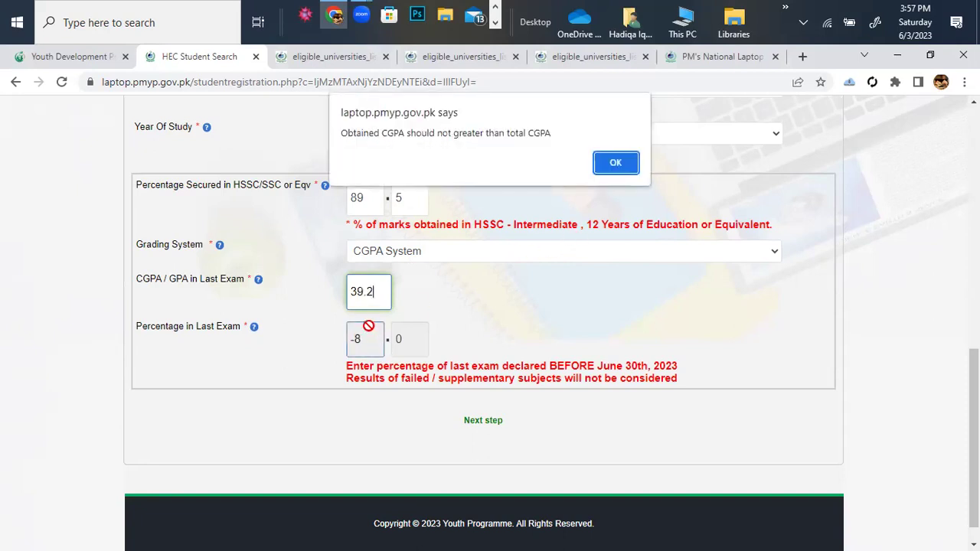
click(617, 163)
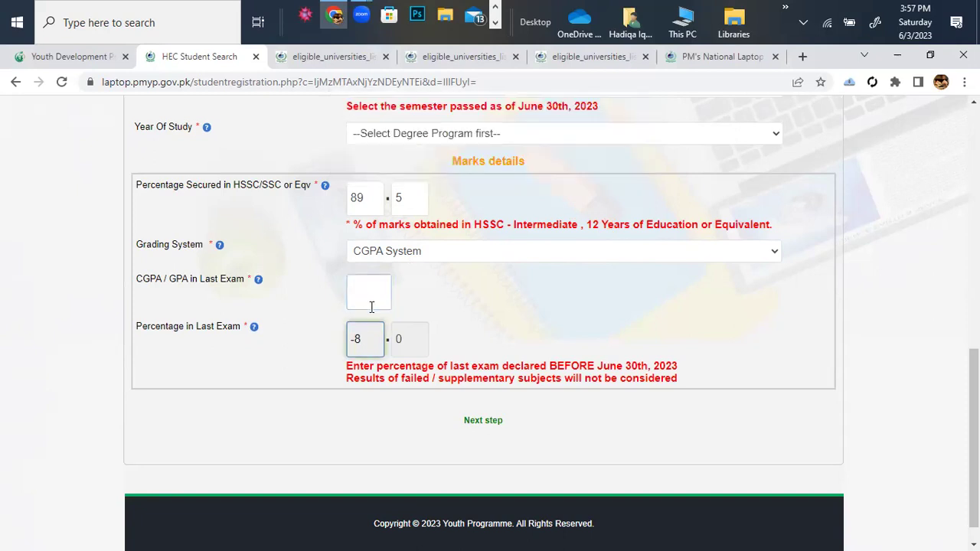
text(3.92)
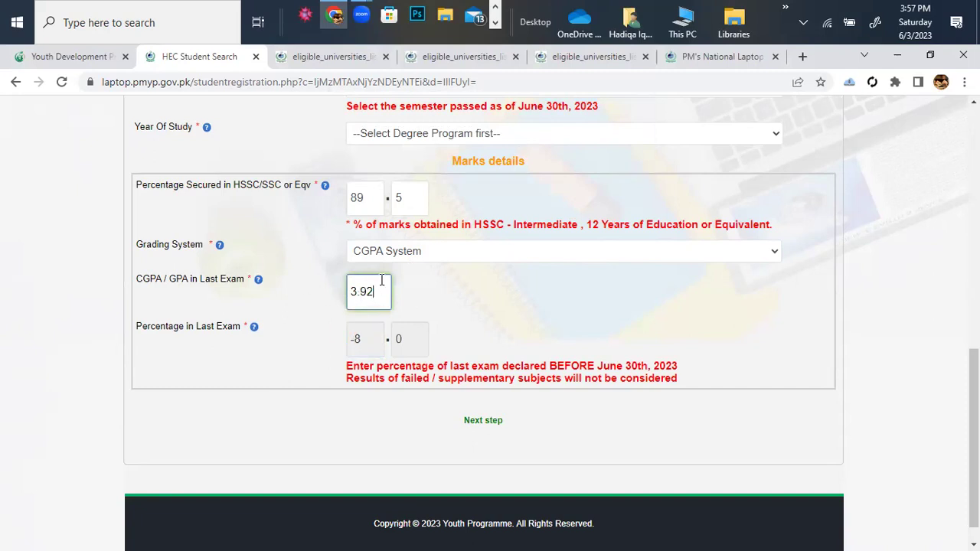
click(376, 337)
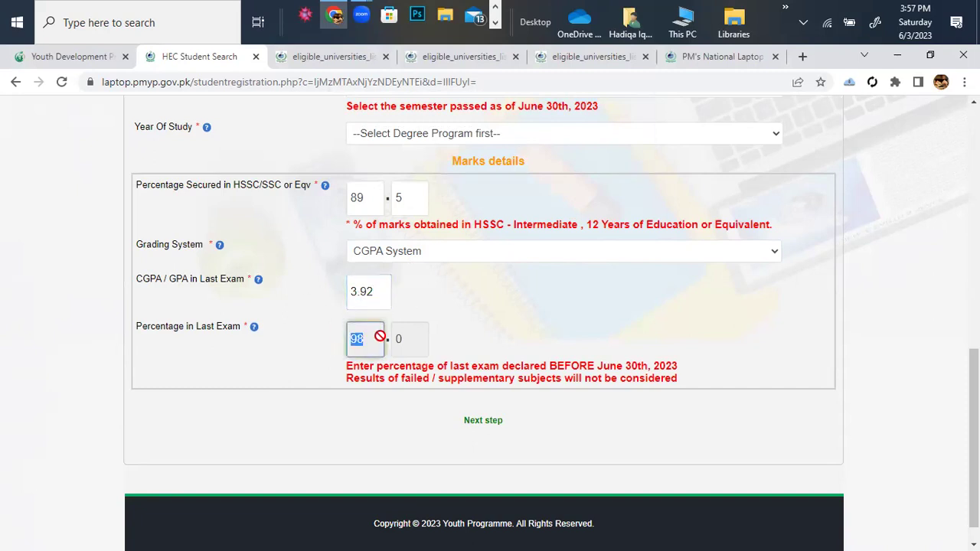
click(437, 351)
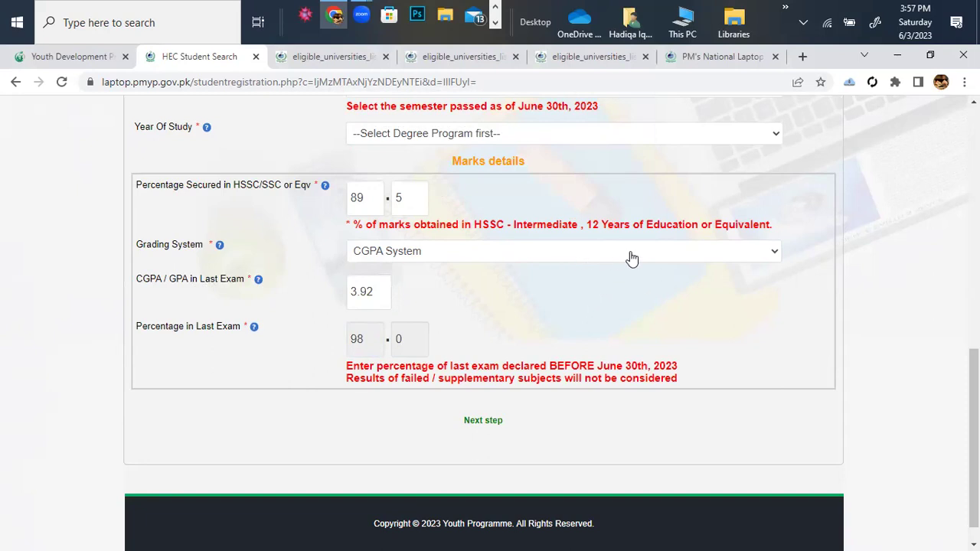
Change the grading system from CGPA System to Percentage System, keeping last-exam percentage 98.
click(771, 258)
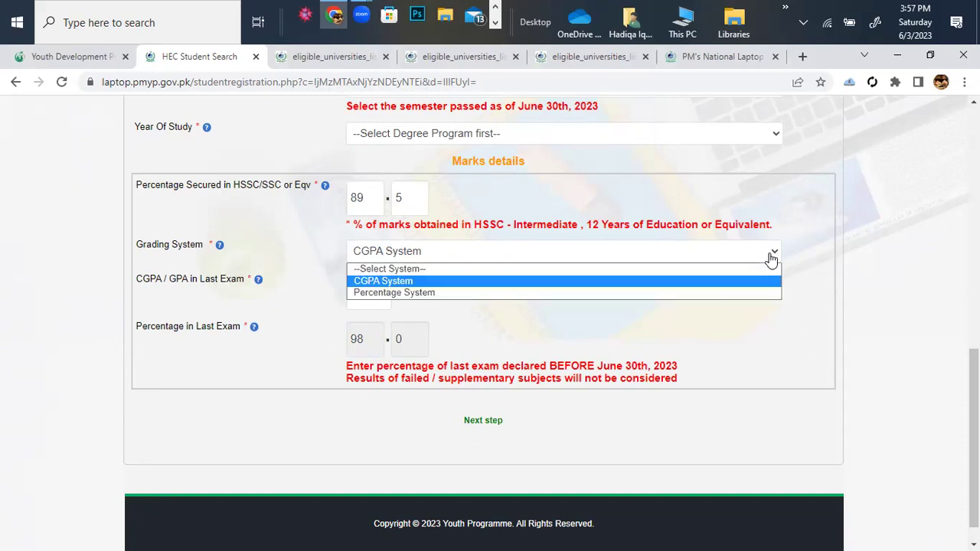
click(710, 292)
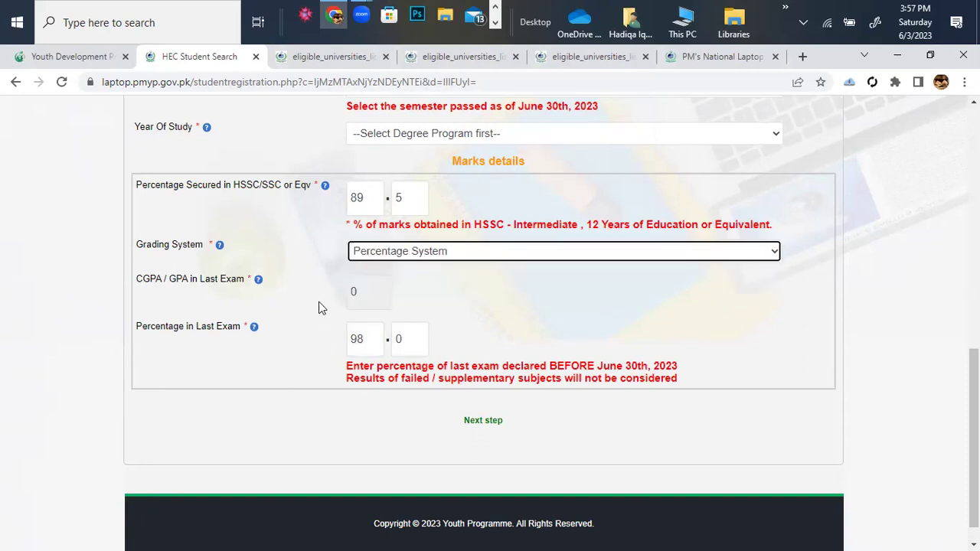
click(373, 288)
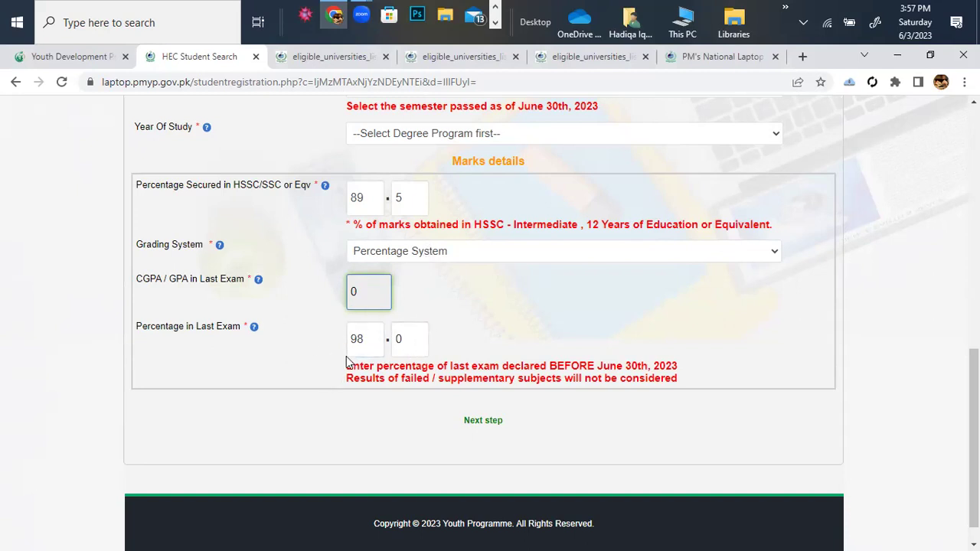
scroll(501, 345, up, 2)
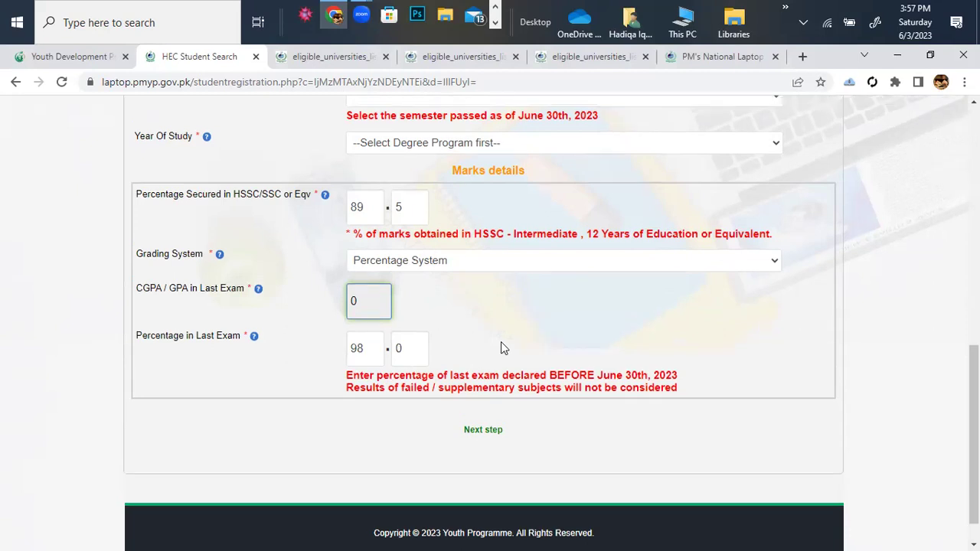
scroll(501, 344, up, 4)
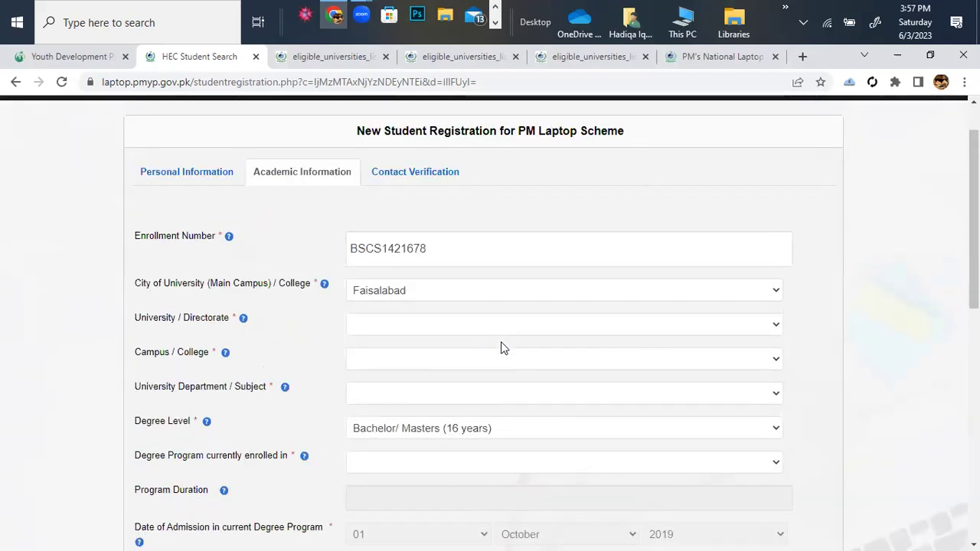
click(732, 253)
scroll(755, 300, down, 6)
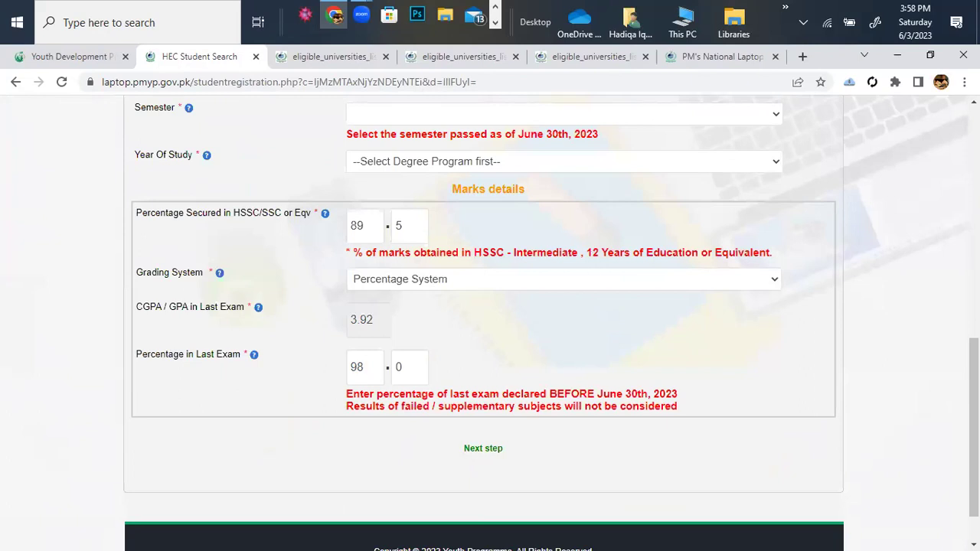
Proceed to contact verification and fill the cell phone number from the saved suggestion.
click(491, 449)
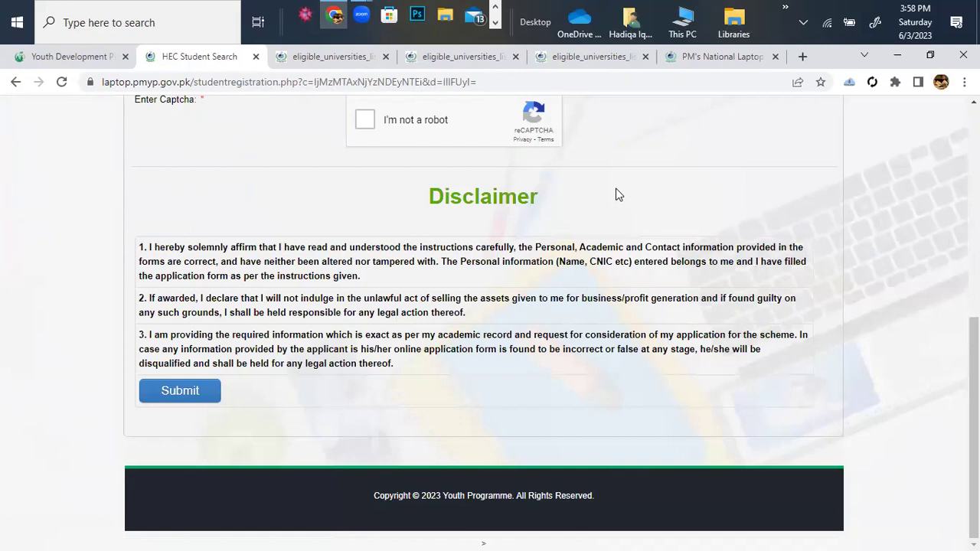
scroll(615, 194, up, 5)
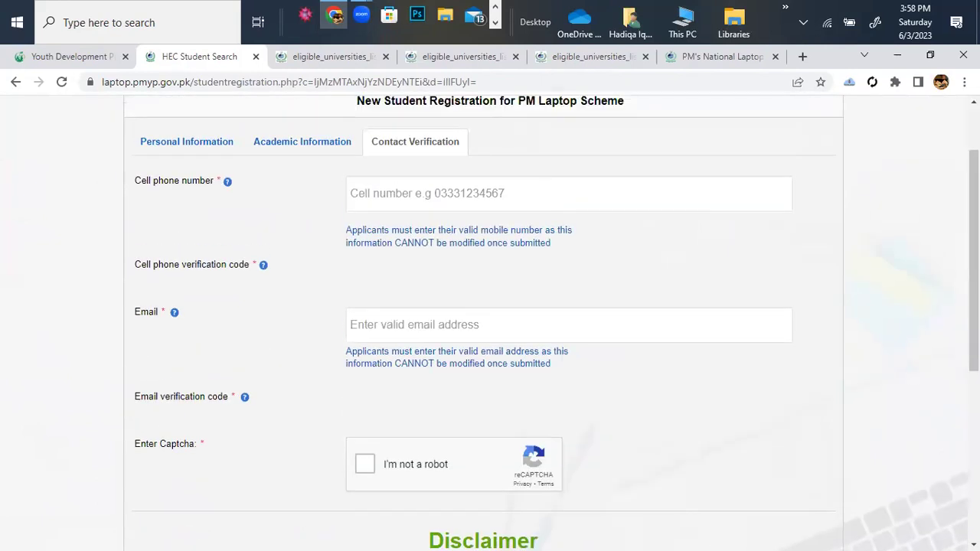
click(450, 200)
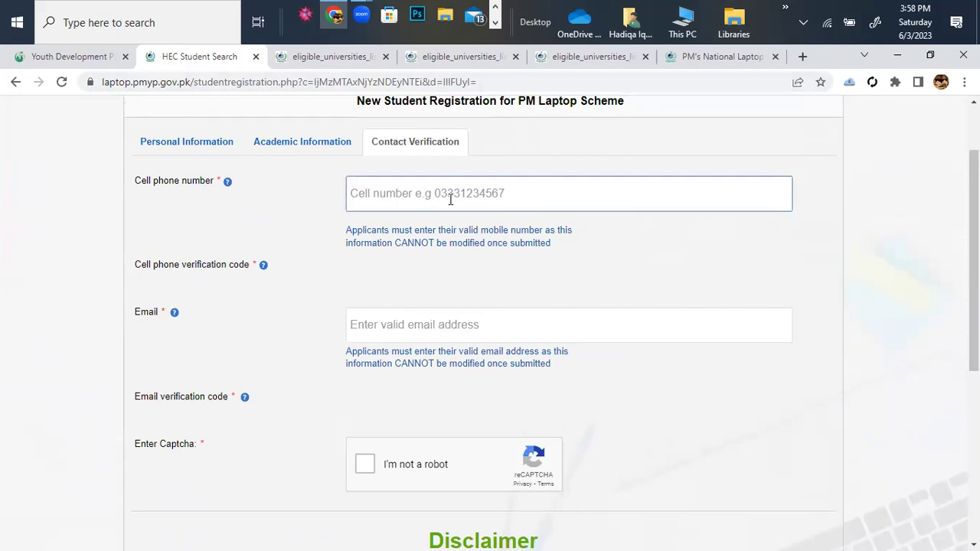
click(450, 199)
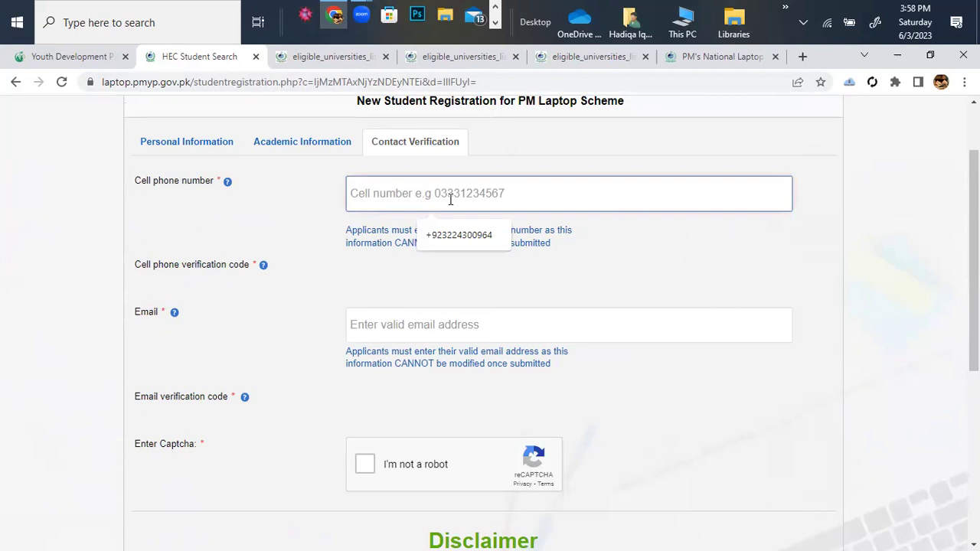
click(474, 236)
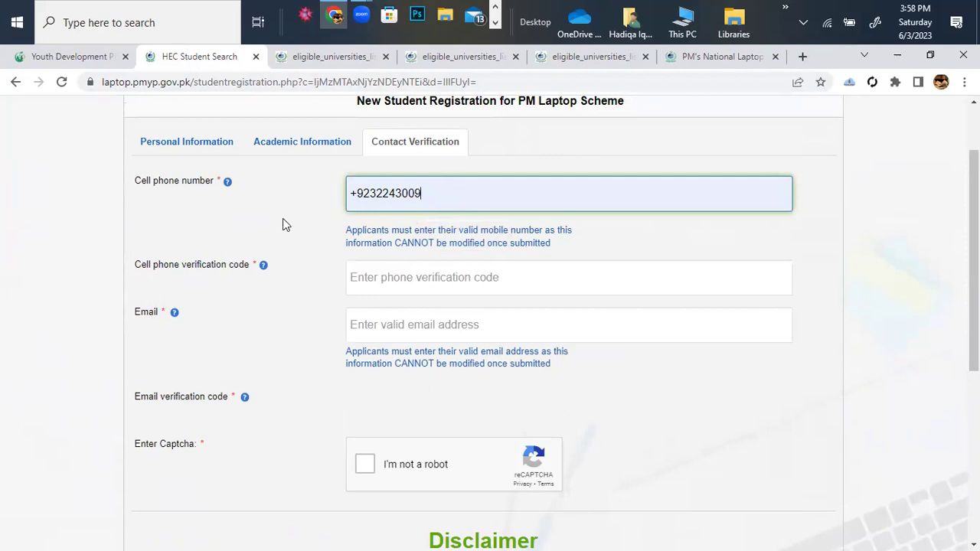
Remove the +92 prefix and retype the cell phone number in the 03 format.
click(378, 278)
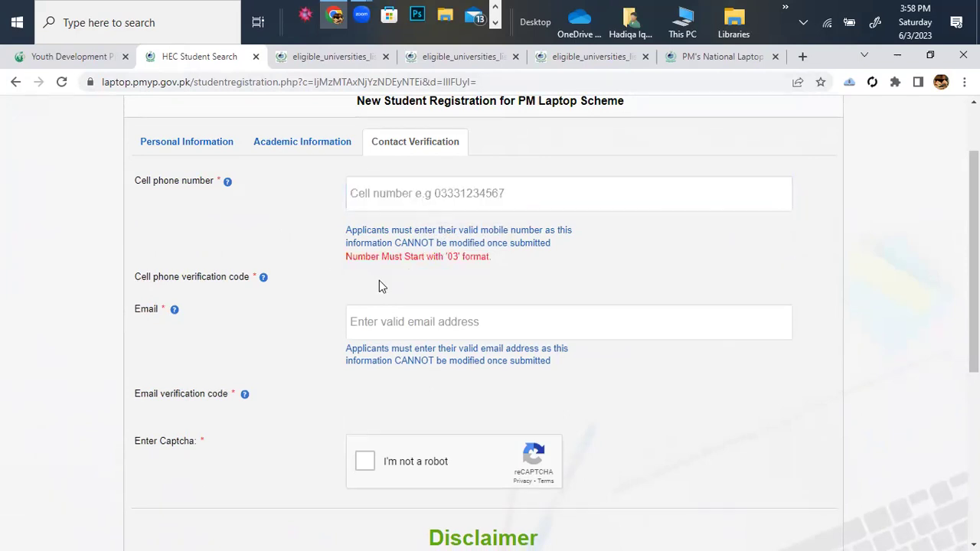
click(432, 207)
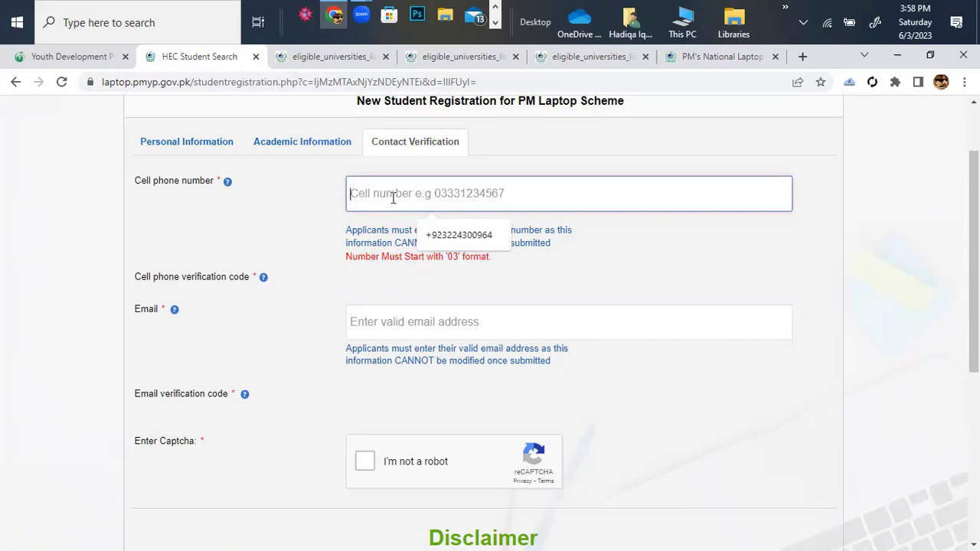
click(463, 236)
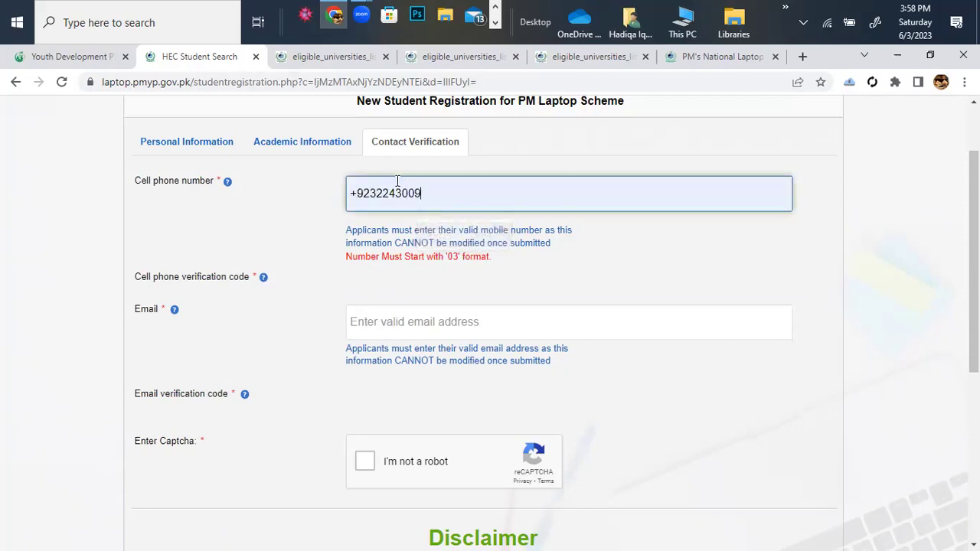
click(368, 193)
key(BackSpace)
key(BackSpace)
key(BackSpace)
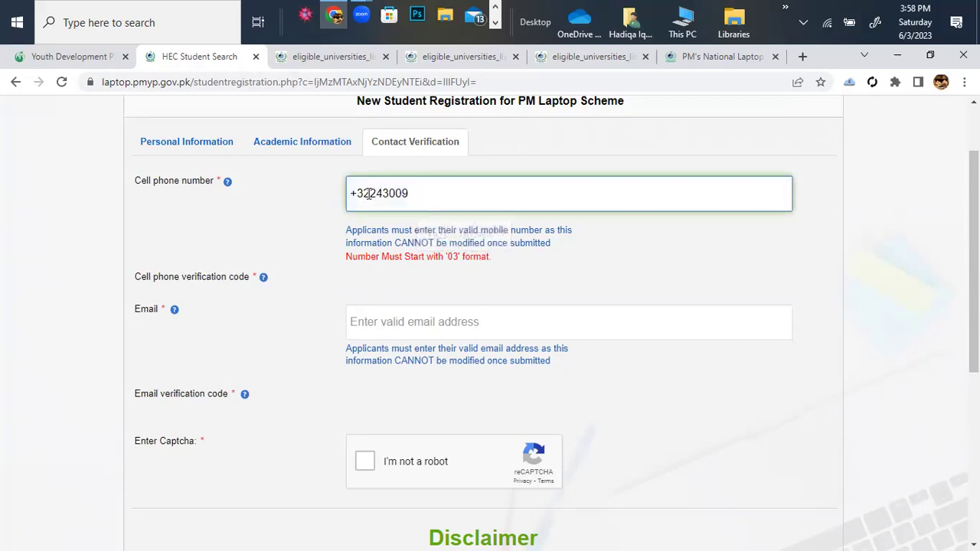
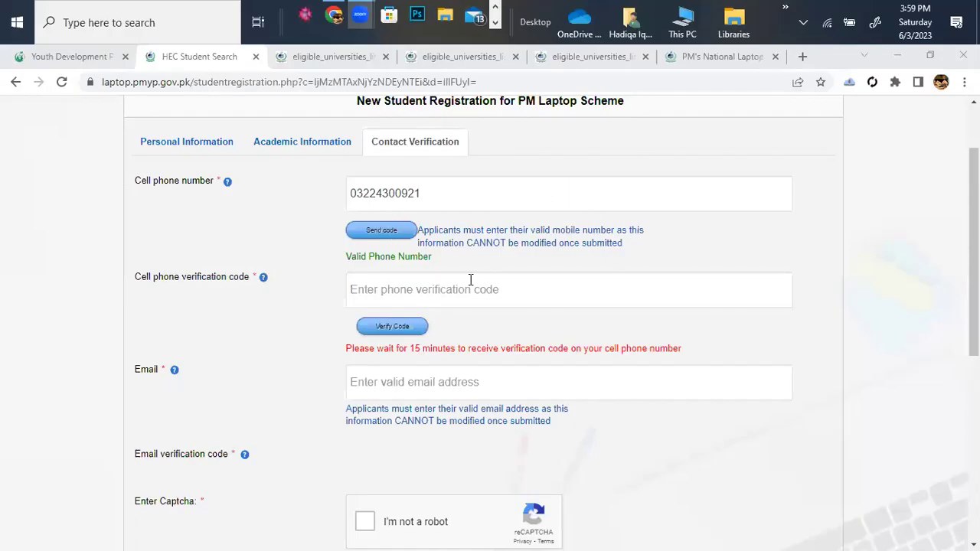
click(398, 192)
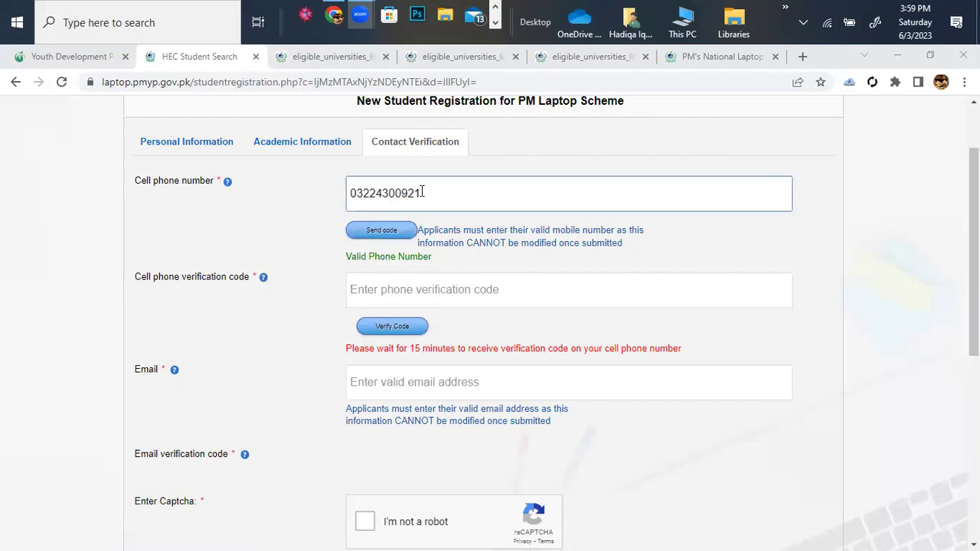
click(397, 232)
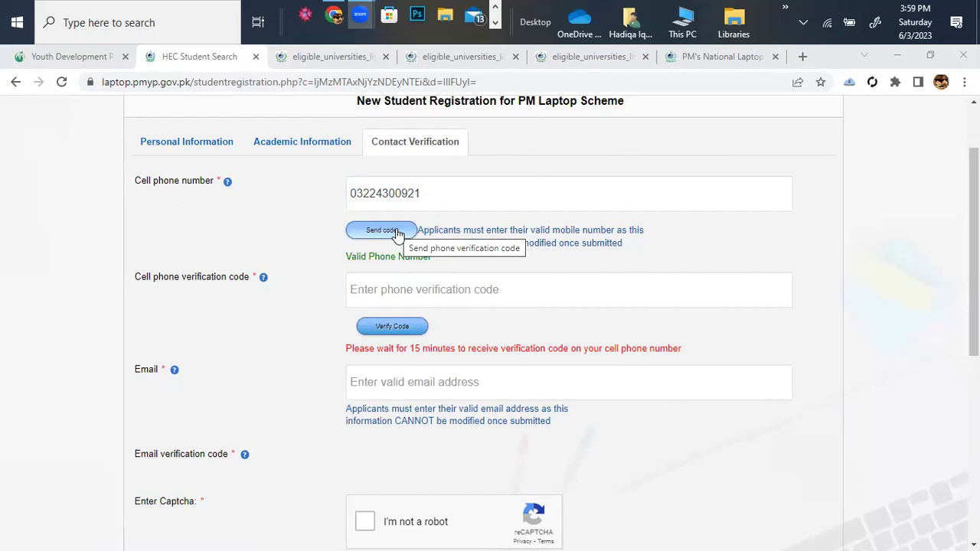
click(390, 288)
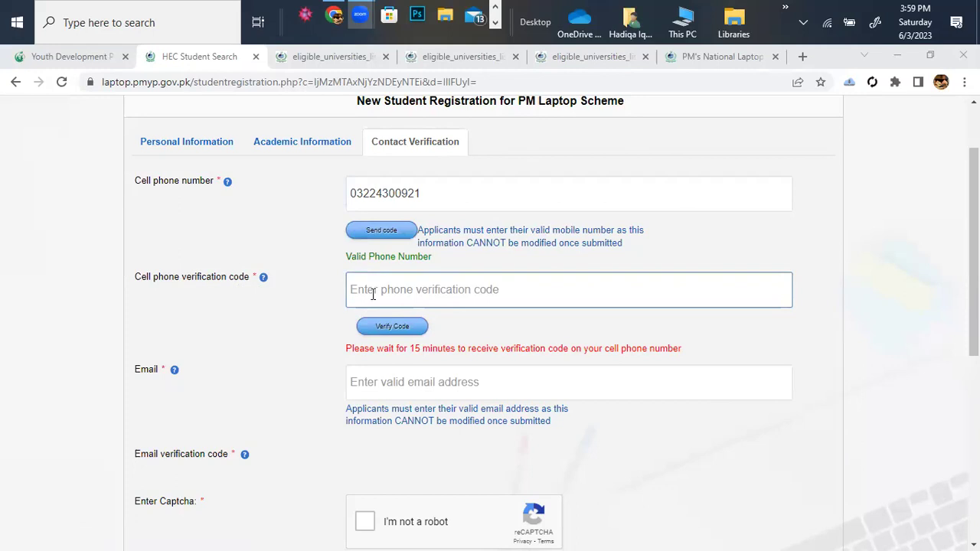
click(373, 294)
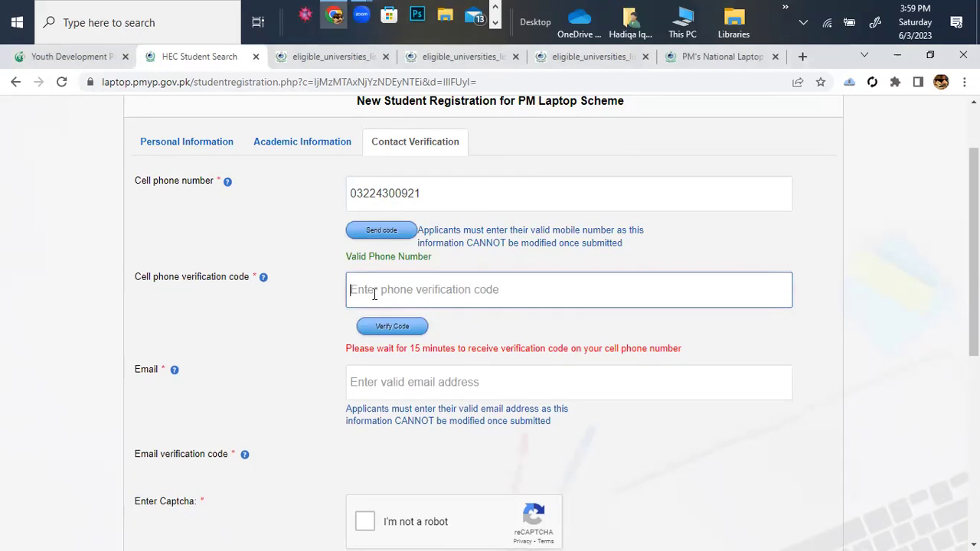
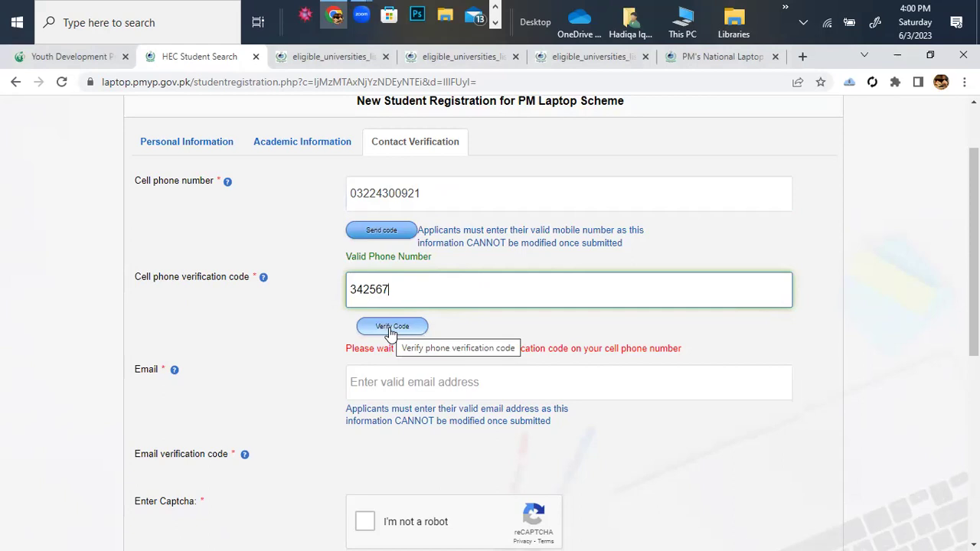
click(391, 330)
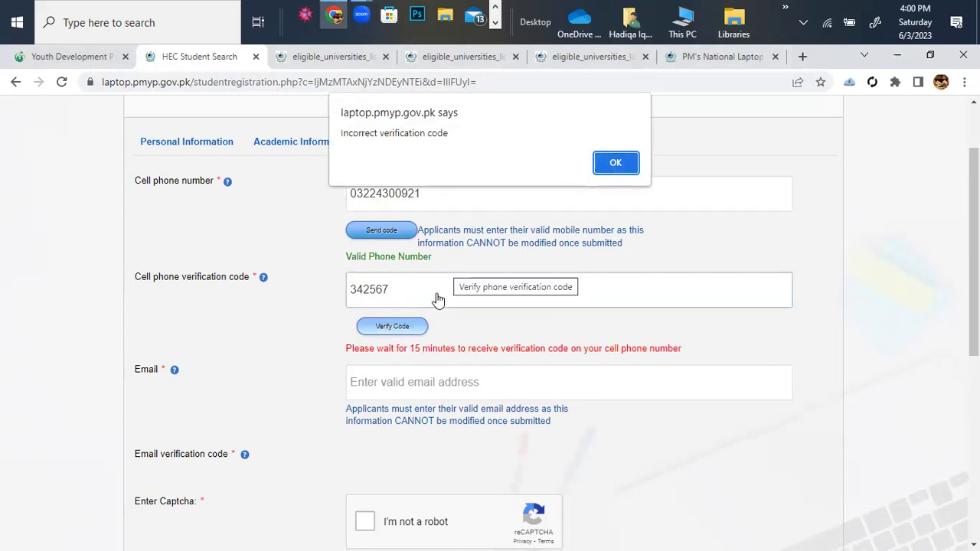
click(623, 165)
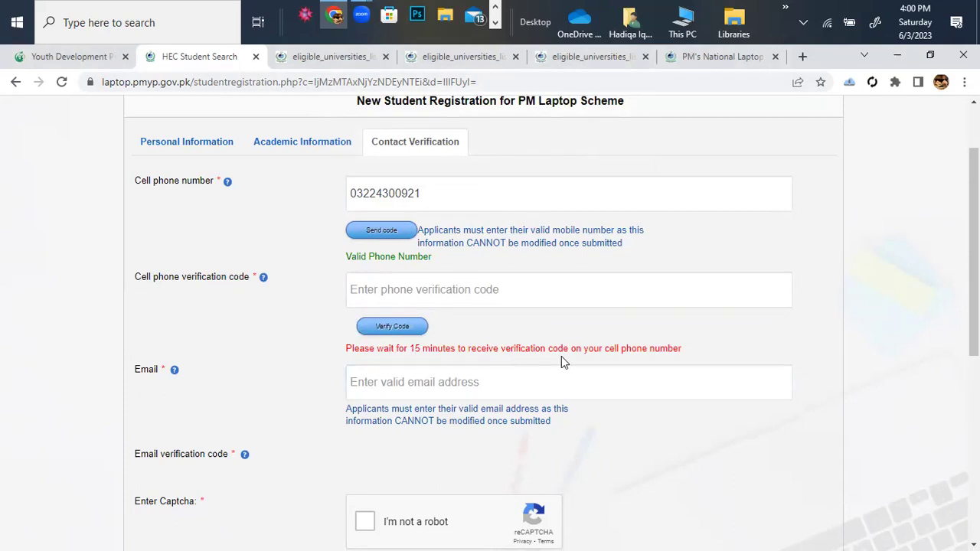
Enter the applicant's email address, completing it from the browser's suggested address.
scroll(567, 362, down, 1)
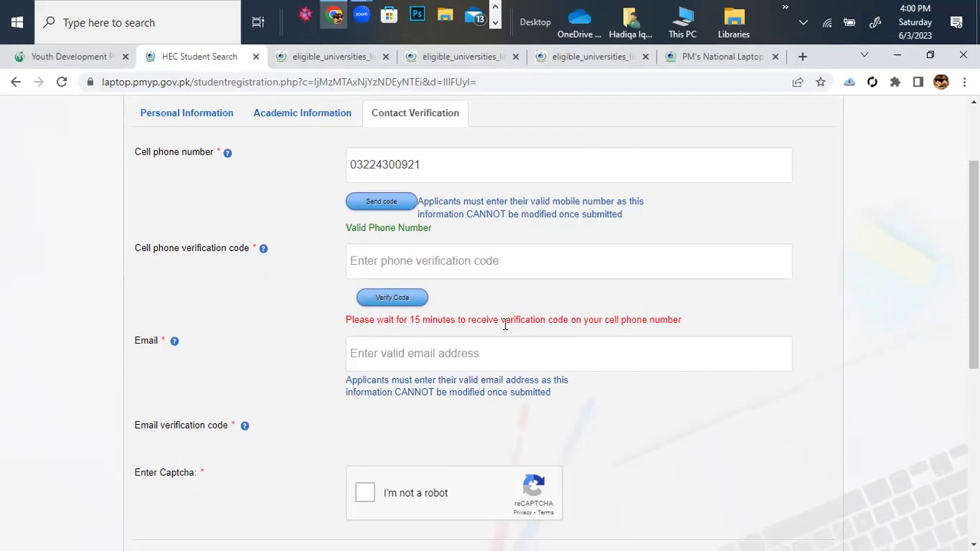
click(383, 261)
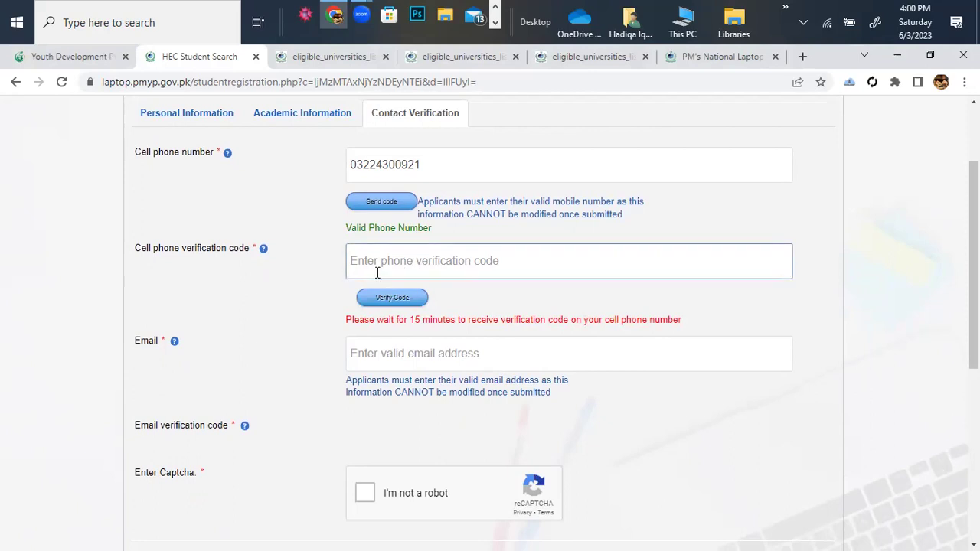
click(380, 353)
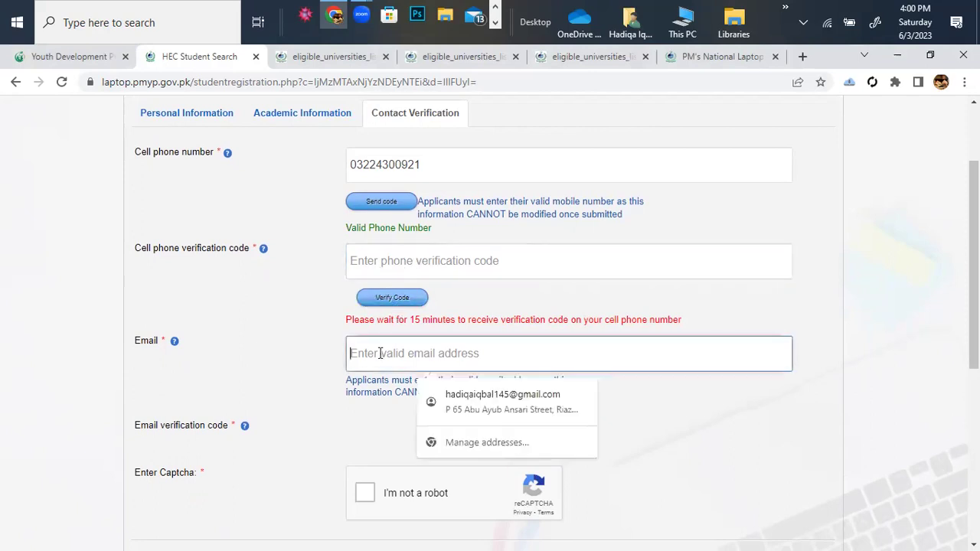
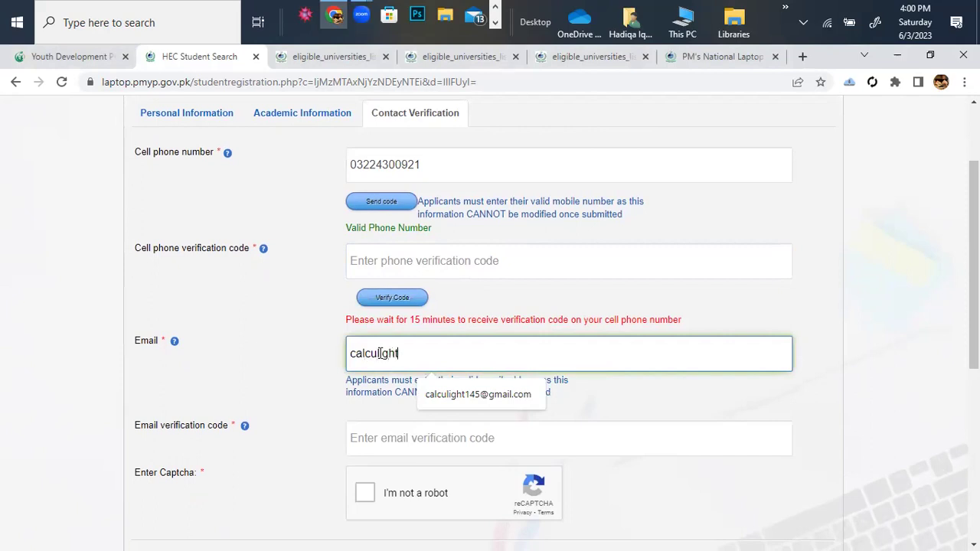
click(438, 392)
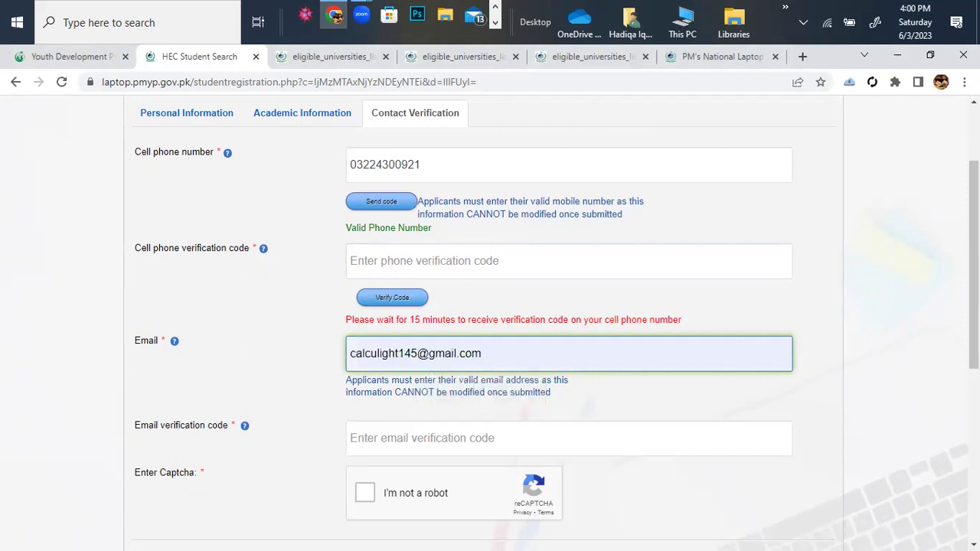
Type a six-digit code into the Email verification code field.
scroll(468, 391, down, 1)
click(384, 395)
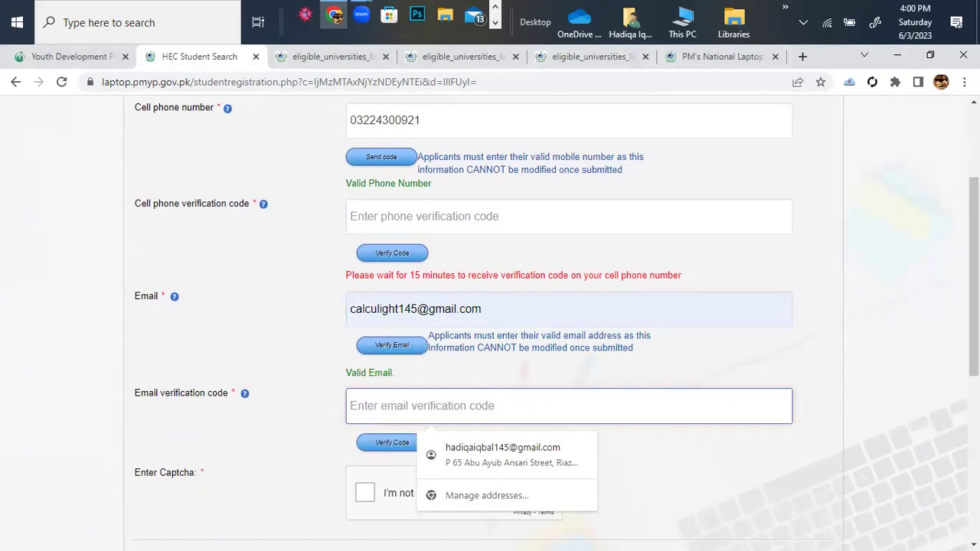
scroll(383, 211, up, 1)
scroll(445, 278, down, 1)
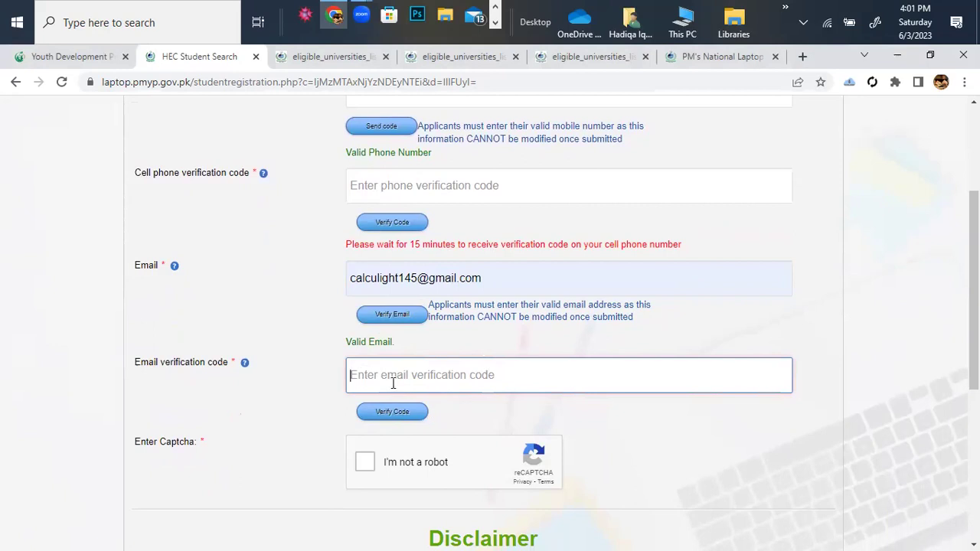
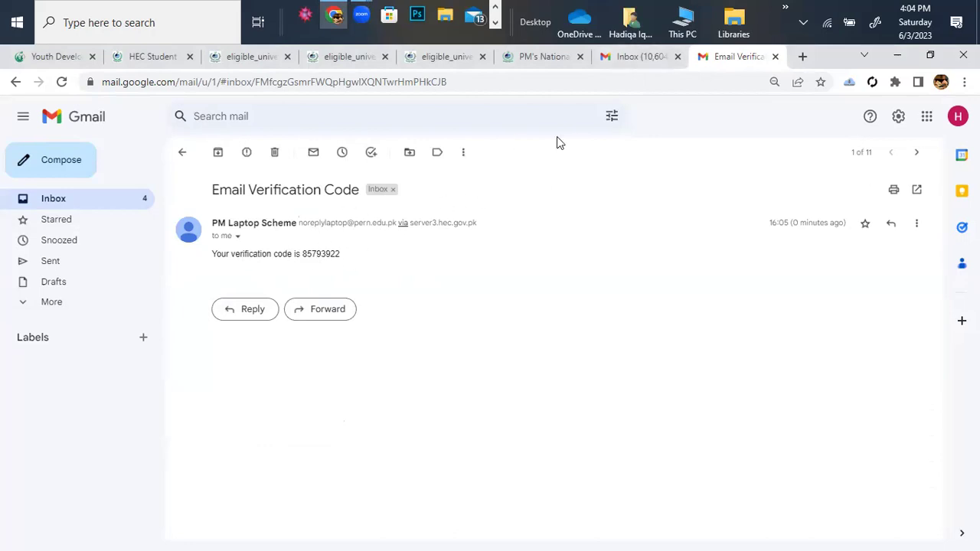
Copy the emailed verification code from the Gmail message and return to the Youth Development tab.
drag(336, 254, 302, 253)
key(ctrl+c)
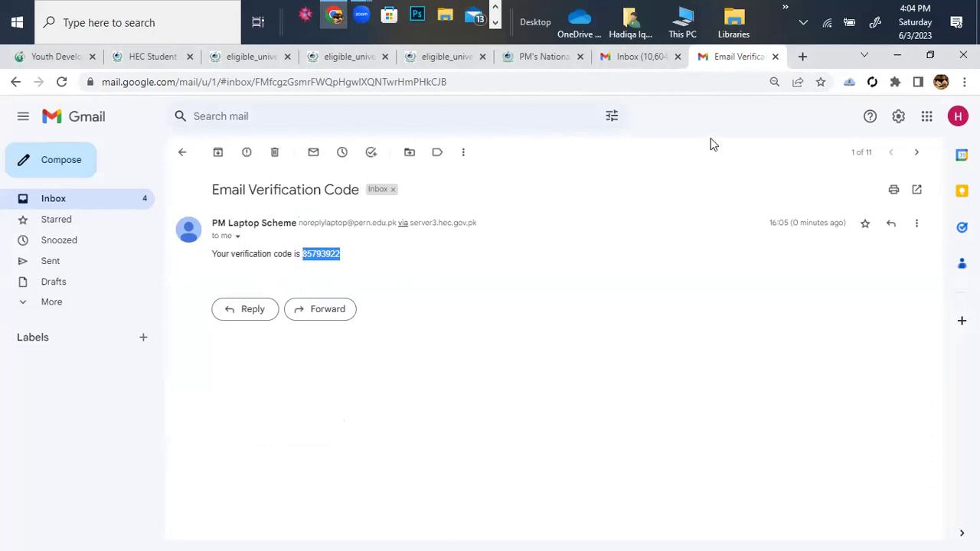
click(58, 61)
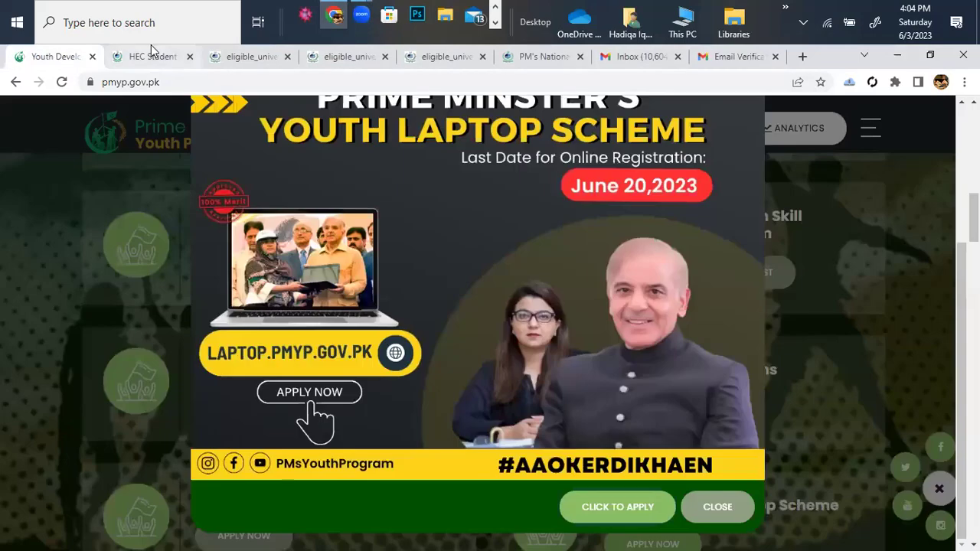
Back on the registration form, paste the copied code into Email verification code and run Verify Code.
click(151, 56)
click(376, 294)
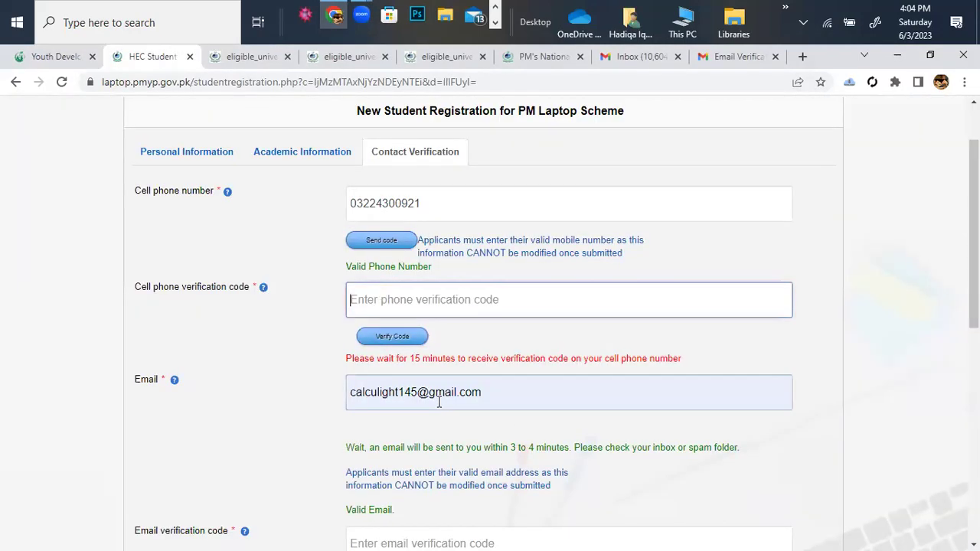
scroll(352, 379, down, 3)
click(368, 413)
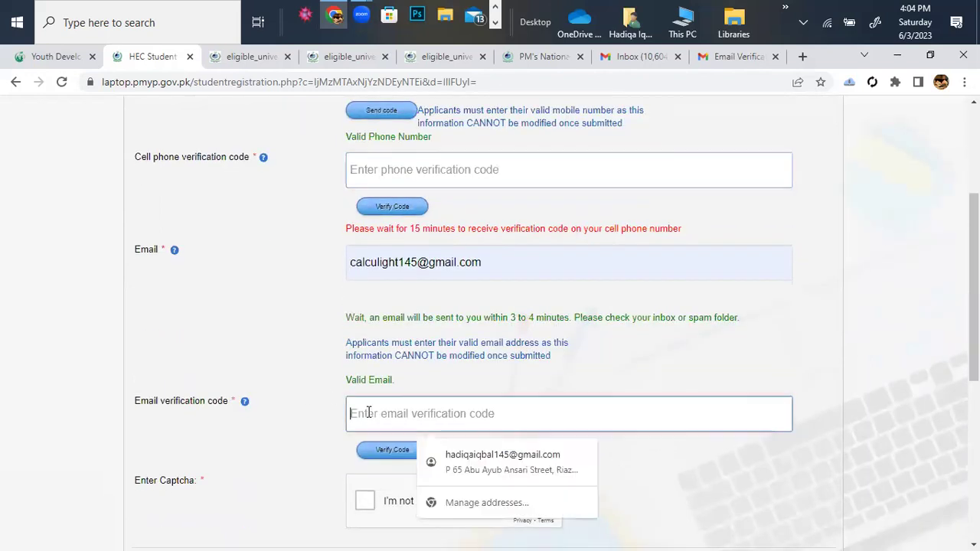
key(ctrl+v)
click(392, 450)
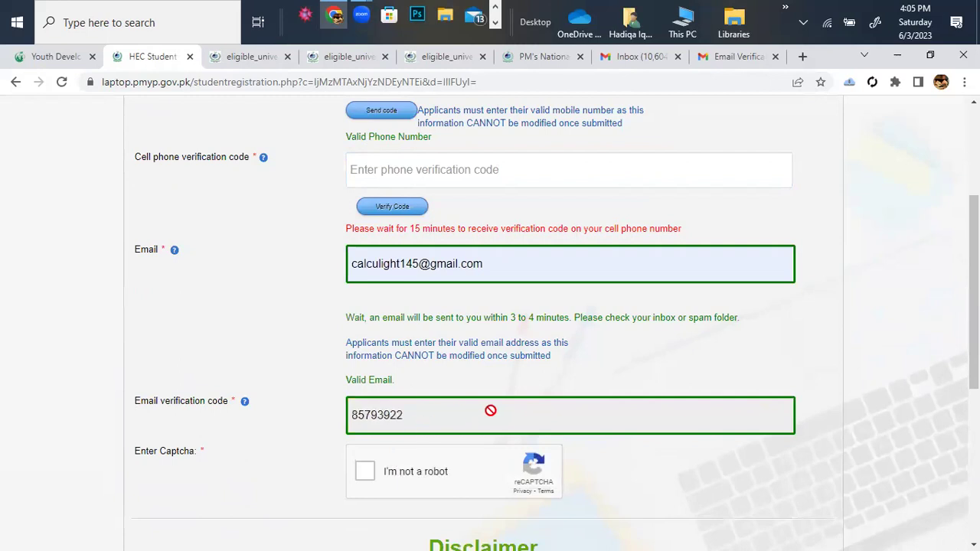
scroll(490, 411, down, 1)
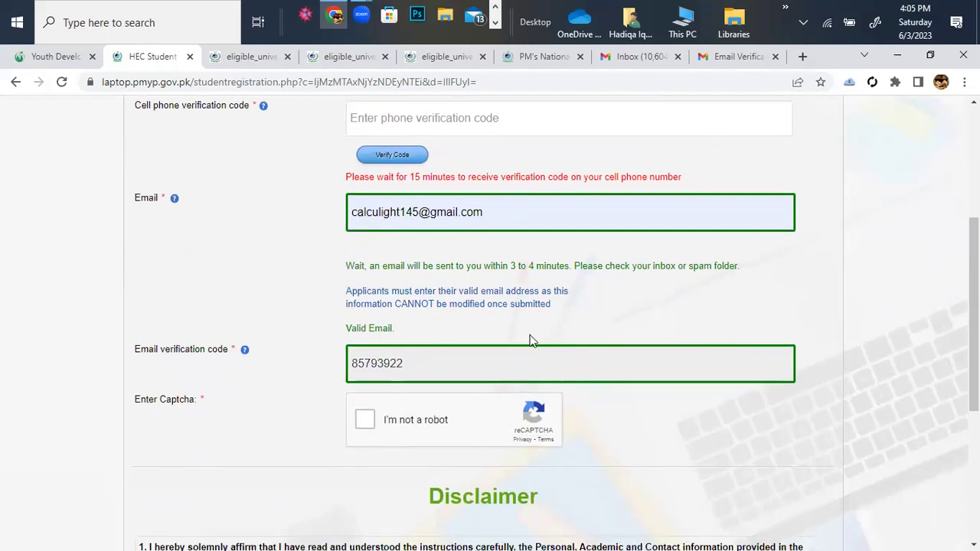
scroll(529, 337, up, 2)
scroll(475, 148, up, 1)
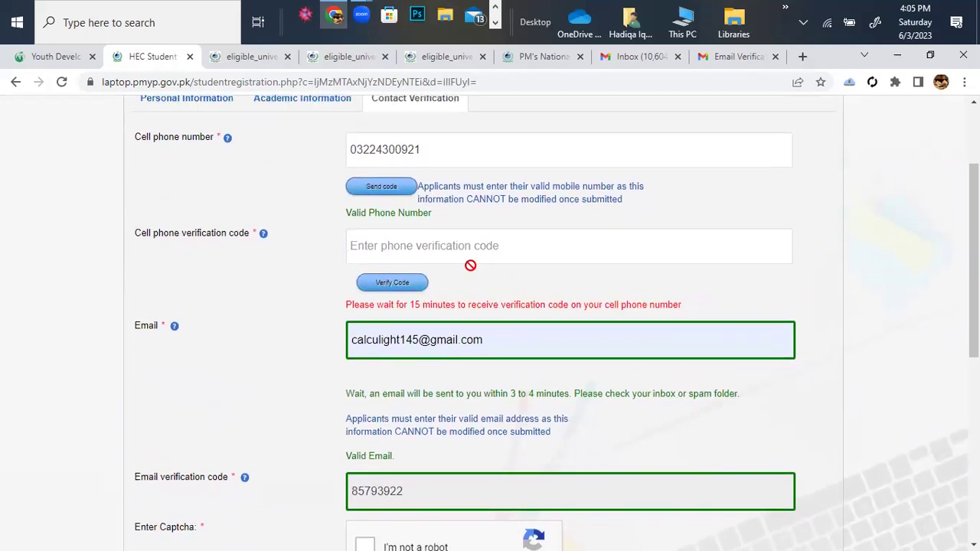
scroll(470, 265, down, 2)
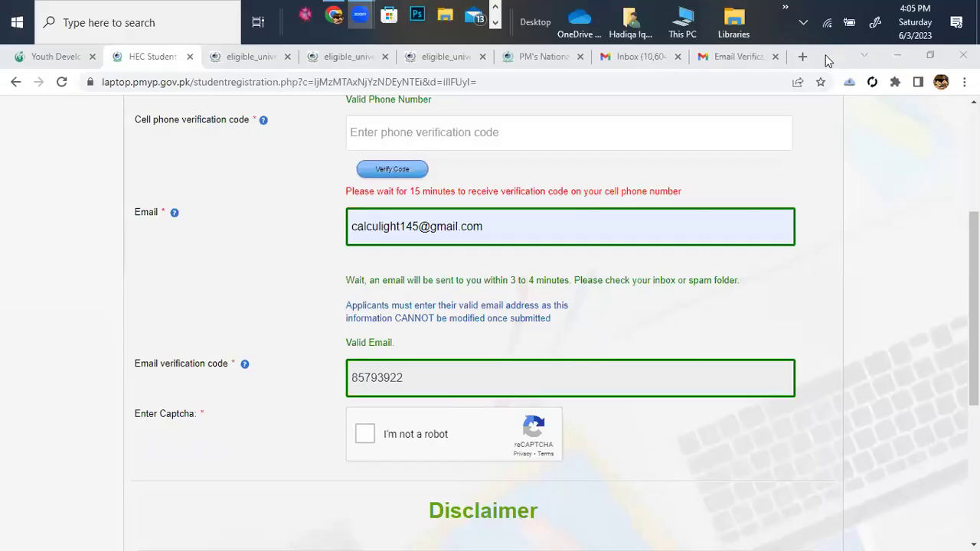
click(366, 435)
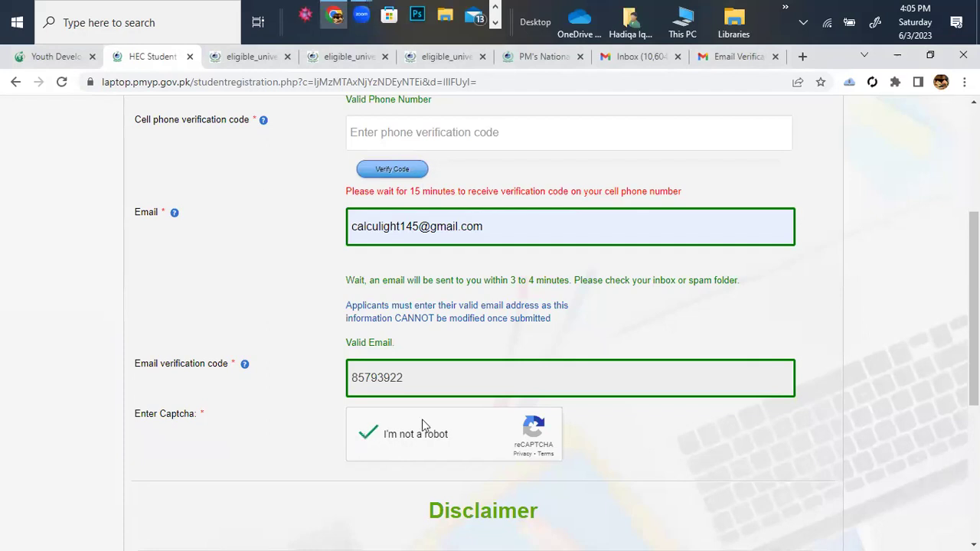
scroll(841, 406, down, 1)
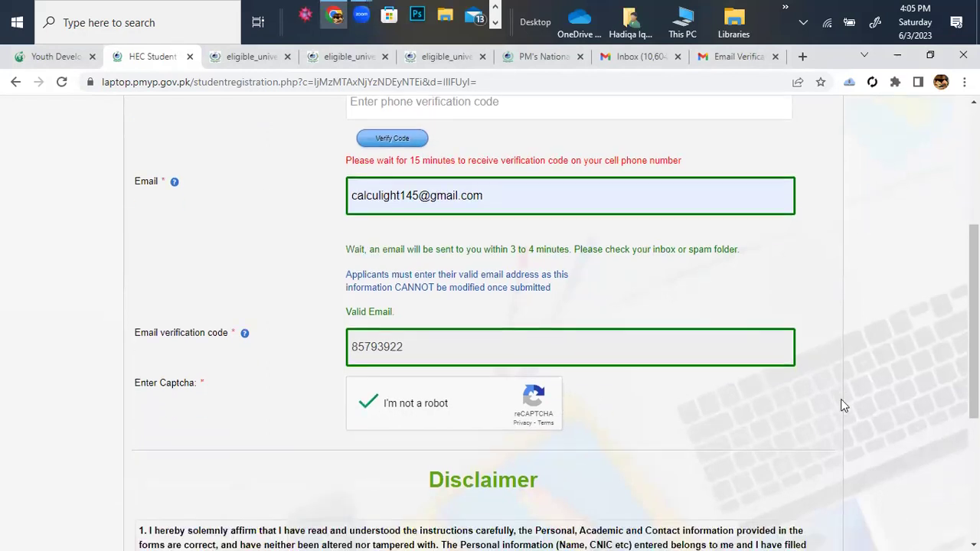
scroll(841, 406, up, 2)
scroll(840, 399, up, 3)
scroll(840, 398, down, 5)
scroll(840, 398, down, 2)
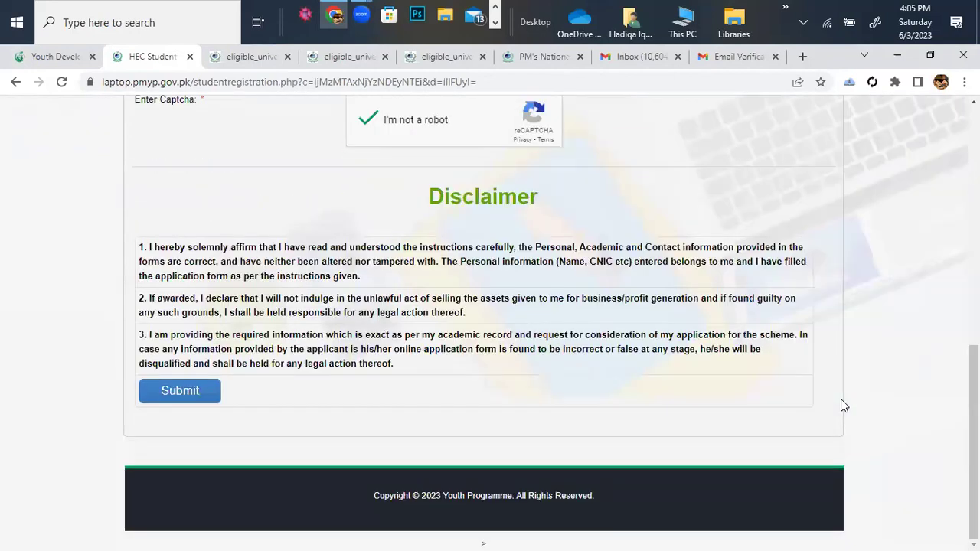
scroll(841, 398, up, 9)
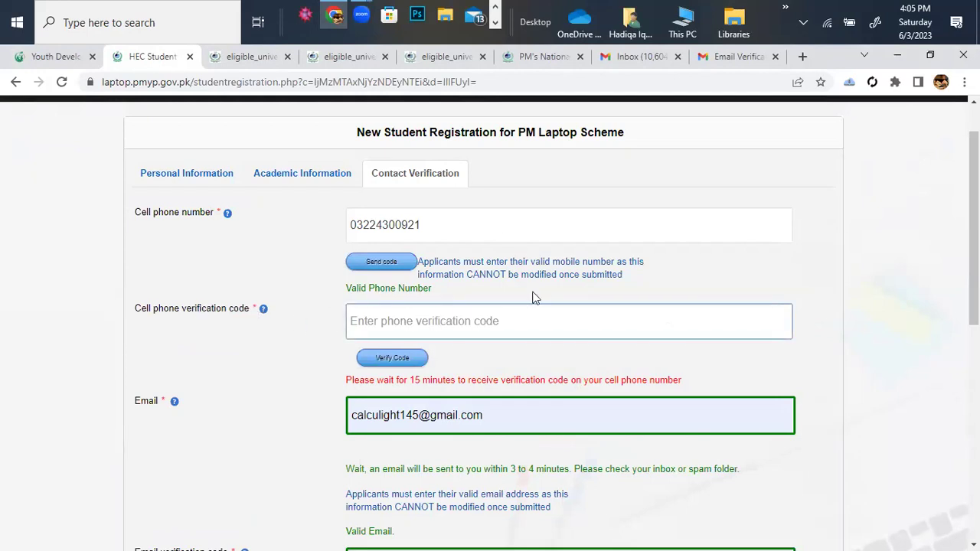
scroll(442, 406, down, 4)
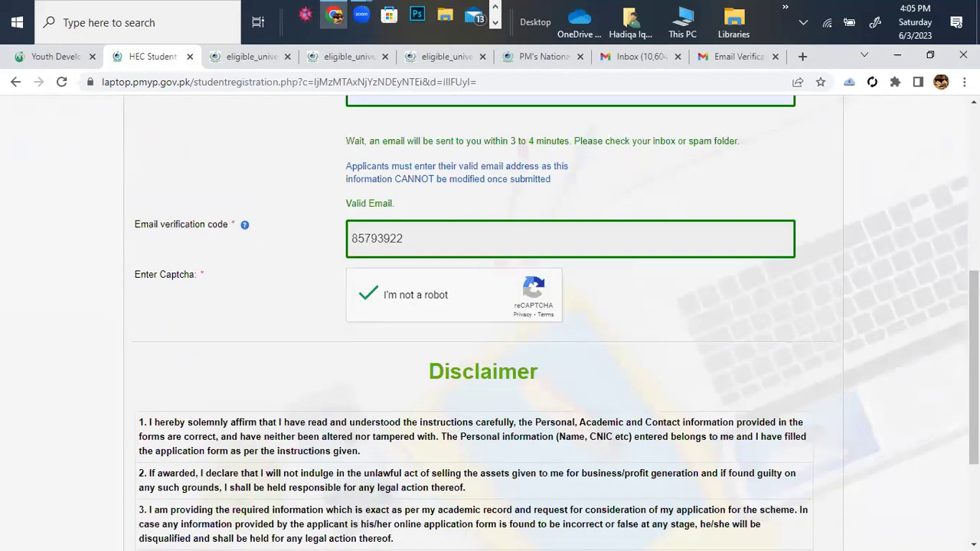
scroll(444, 409, down, 2)
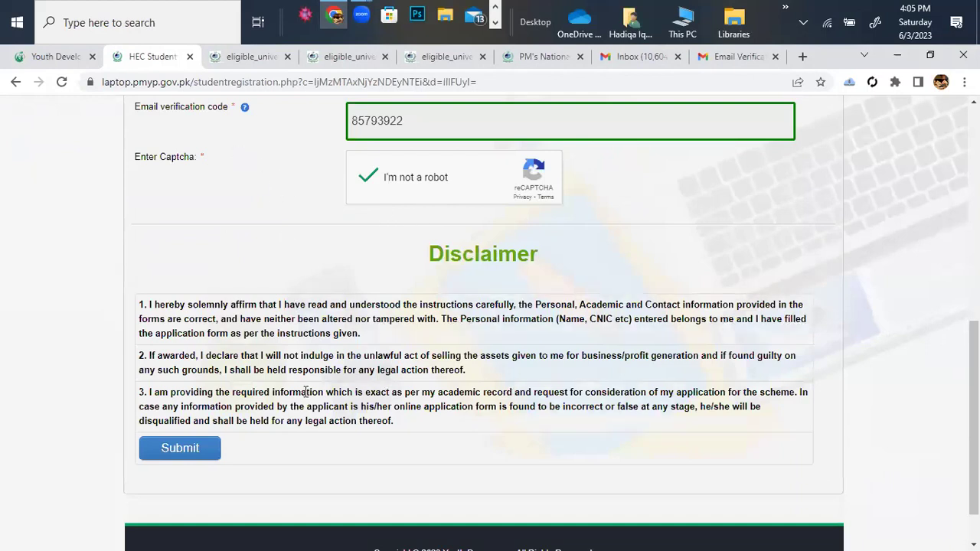
scroll(324, 369, down, 1)
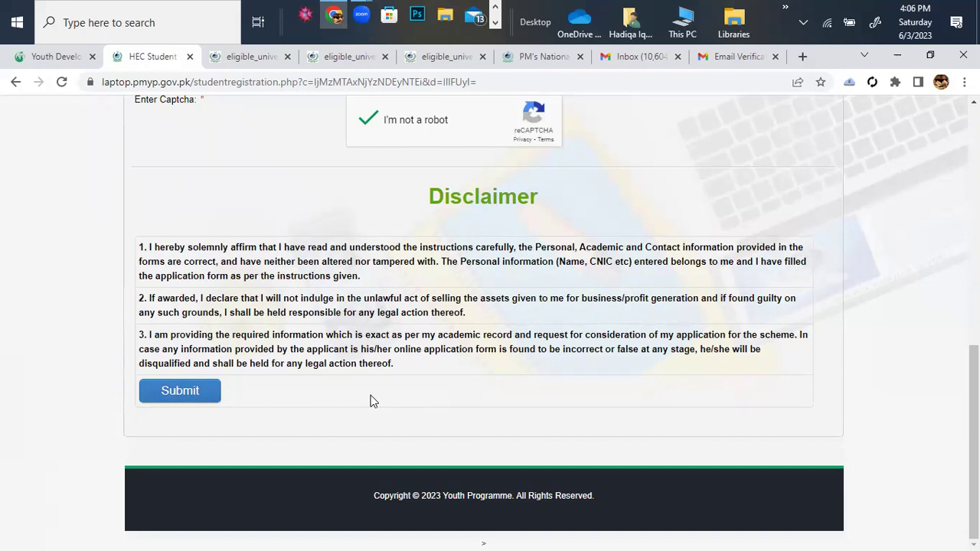
scroll(371, 400, up, 8)
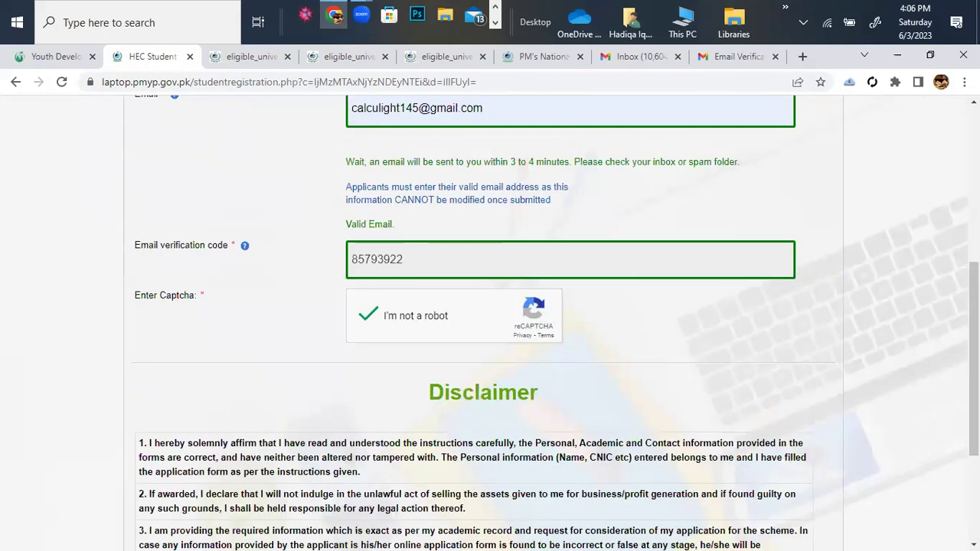
click(175, 235)
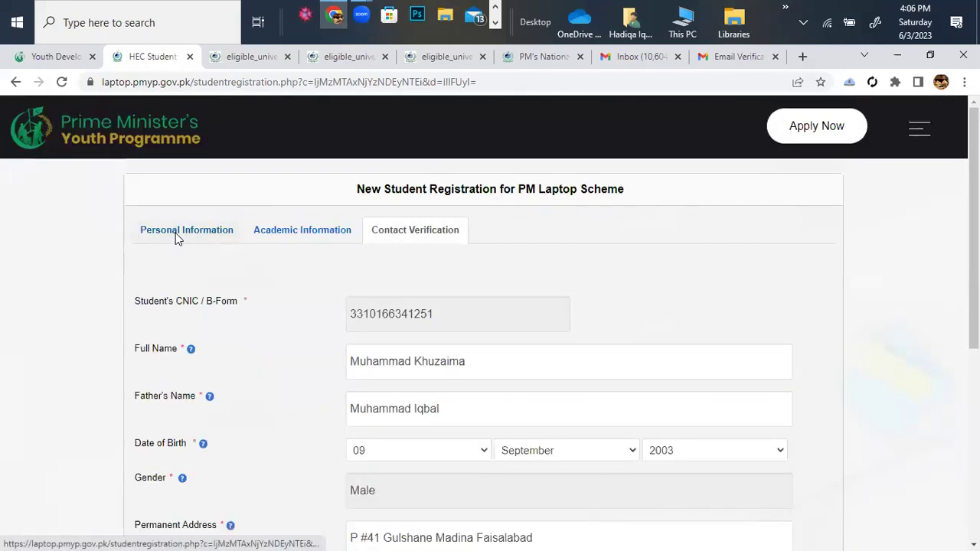
scroll(390, 296, down, 2)
scroll(439, 234, down, 2)
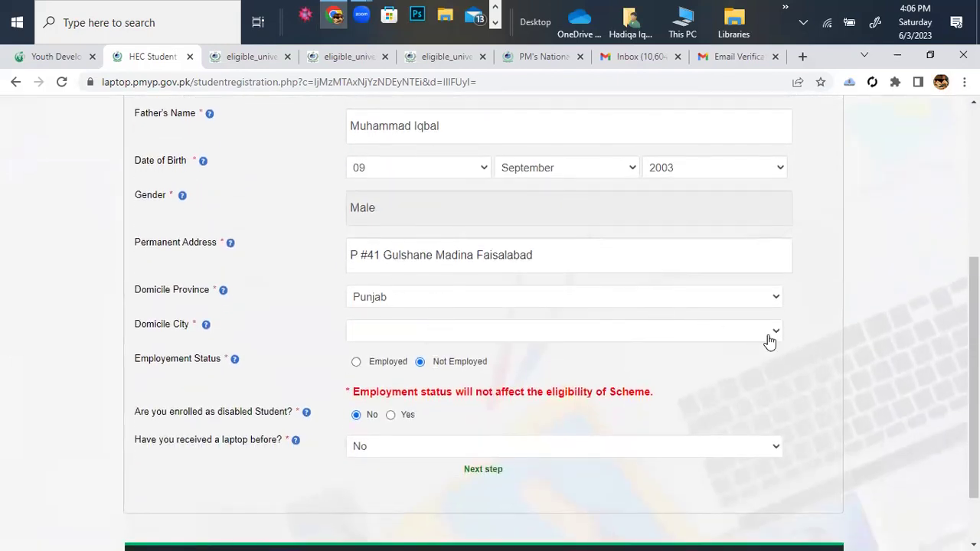
click(768, 339)
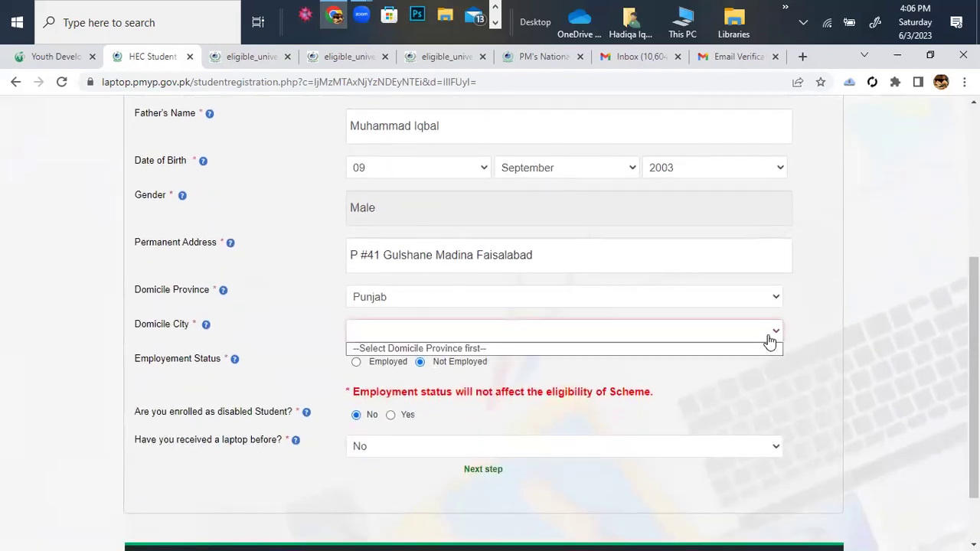
click(474, 336)
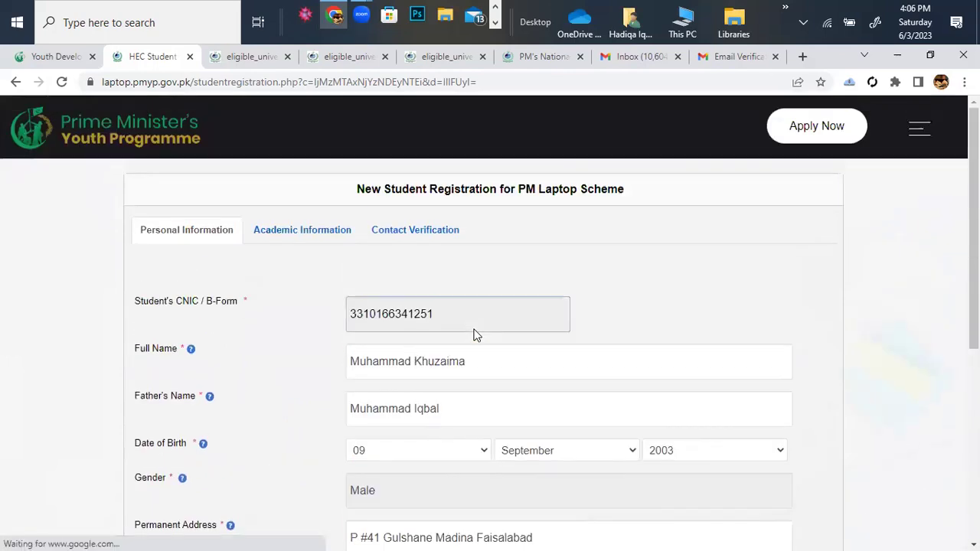
scroll(474, 336, down, 5)
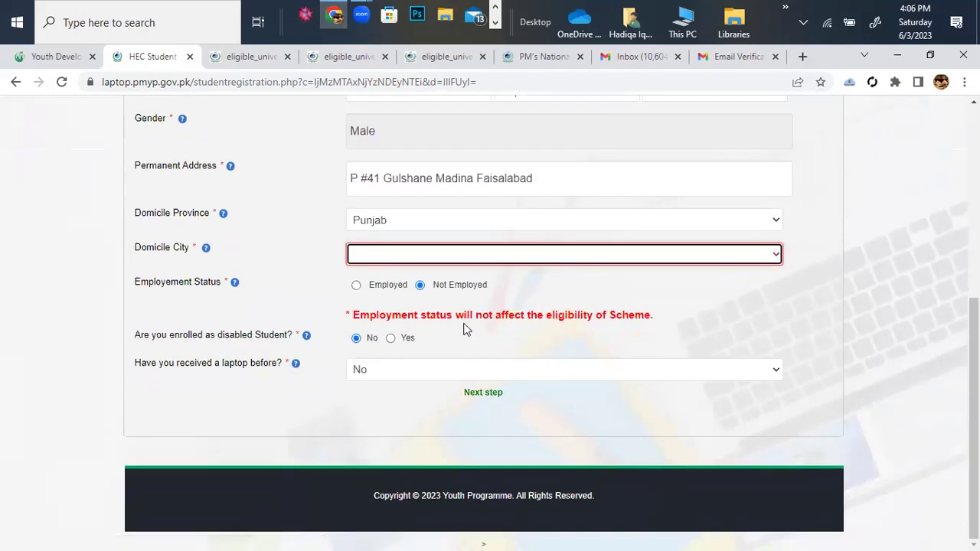
click(773, 256)
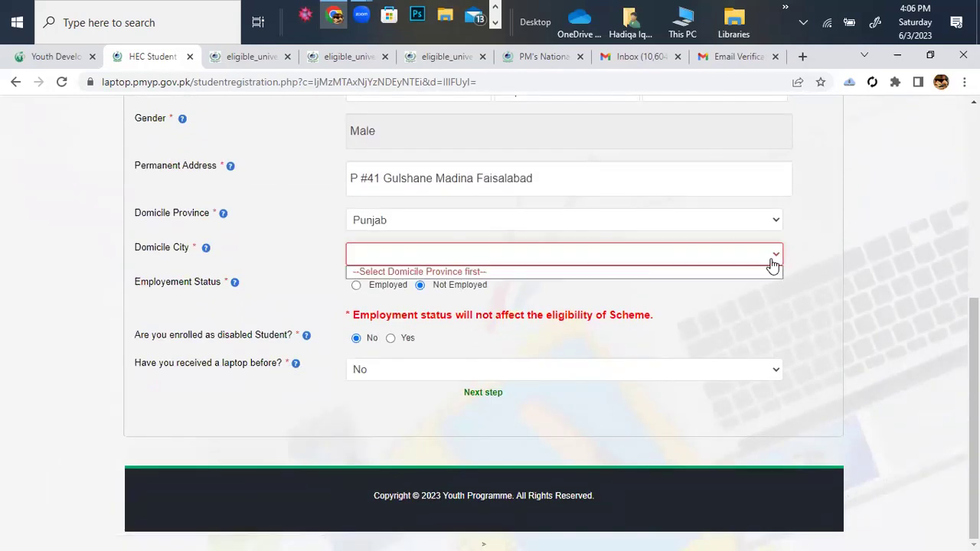
click(772, 224)
click(772, 227)
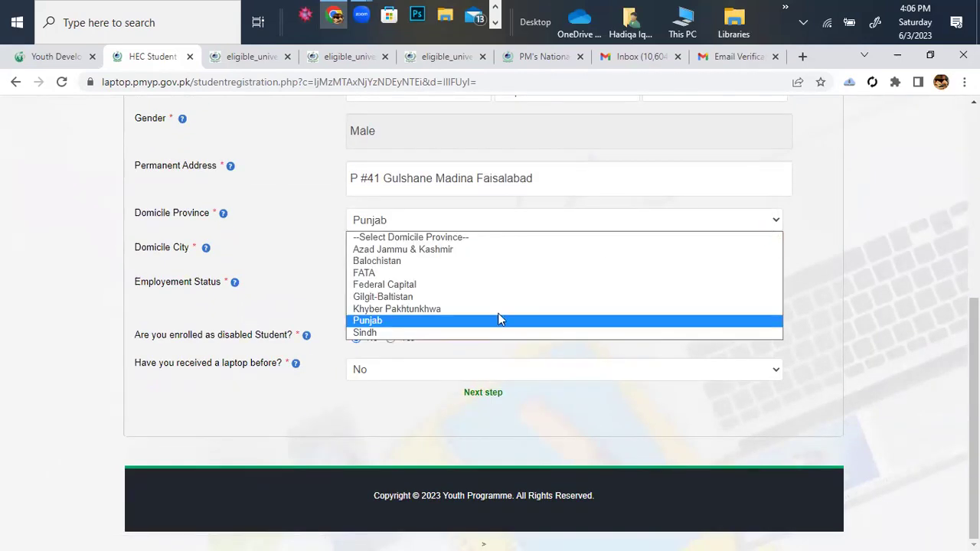
click(430, 321)
click(775, 256)
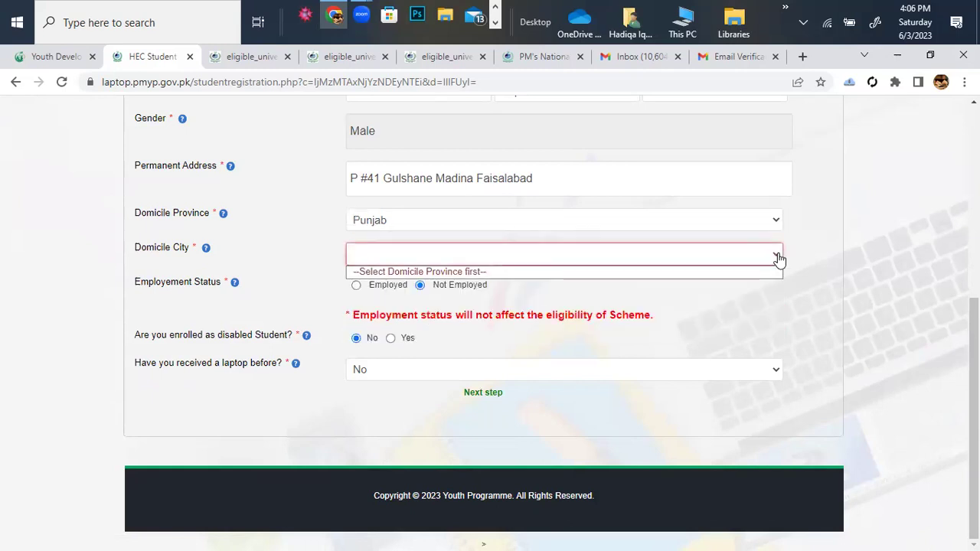
click(663, 273)
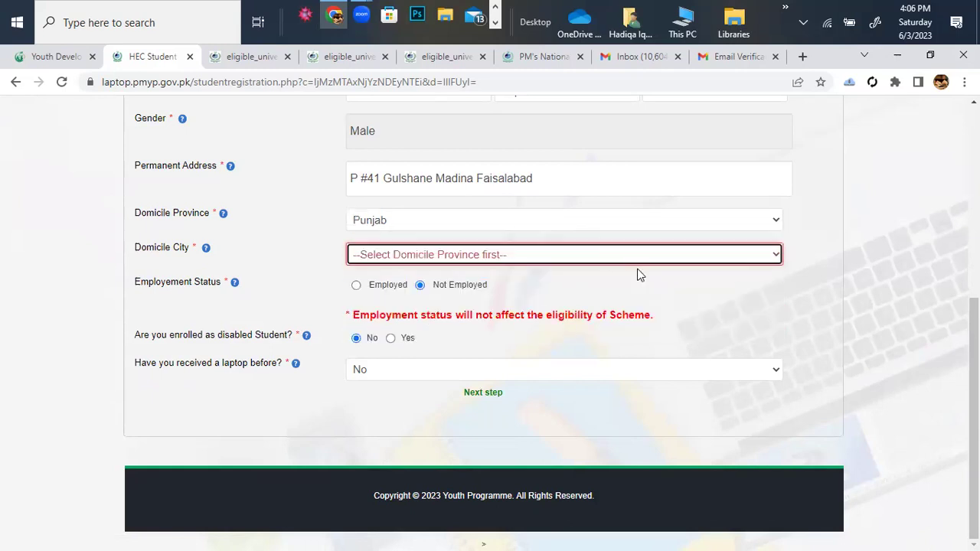
scroll(640, 274, up, 3)
click(287, 234)
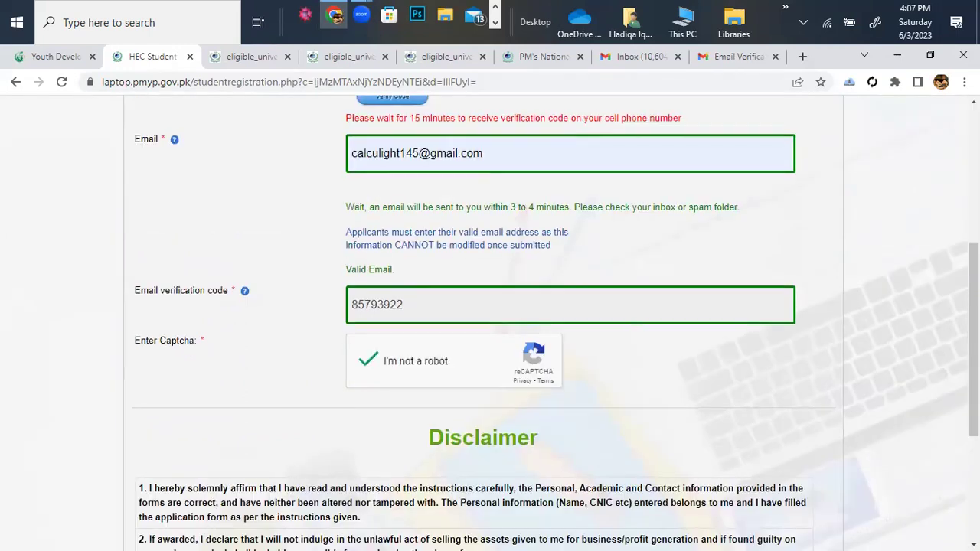
scroll(212, 238, down, 4)
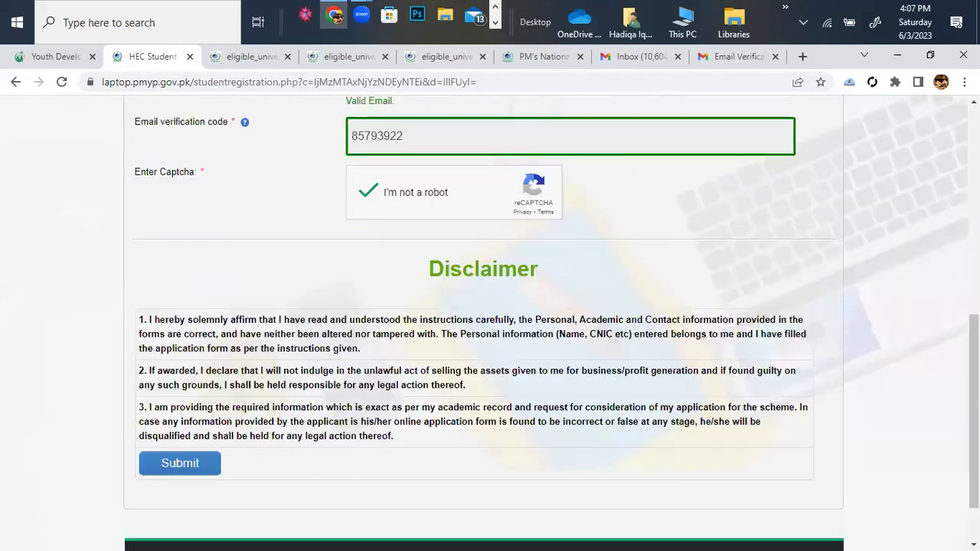
scroll(317, 215, up, 5)
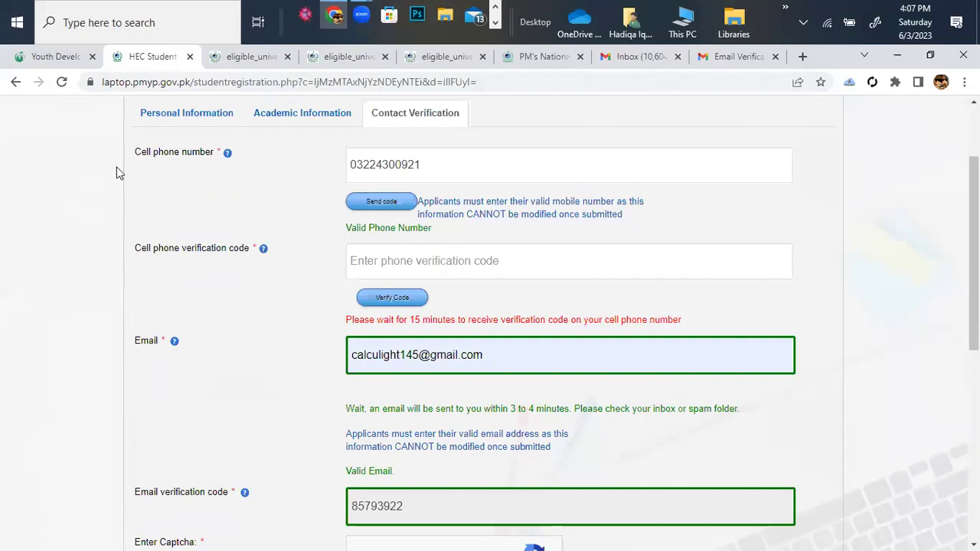
scroll(185, 487, down, 5)
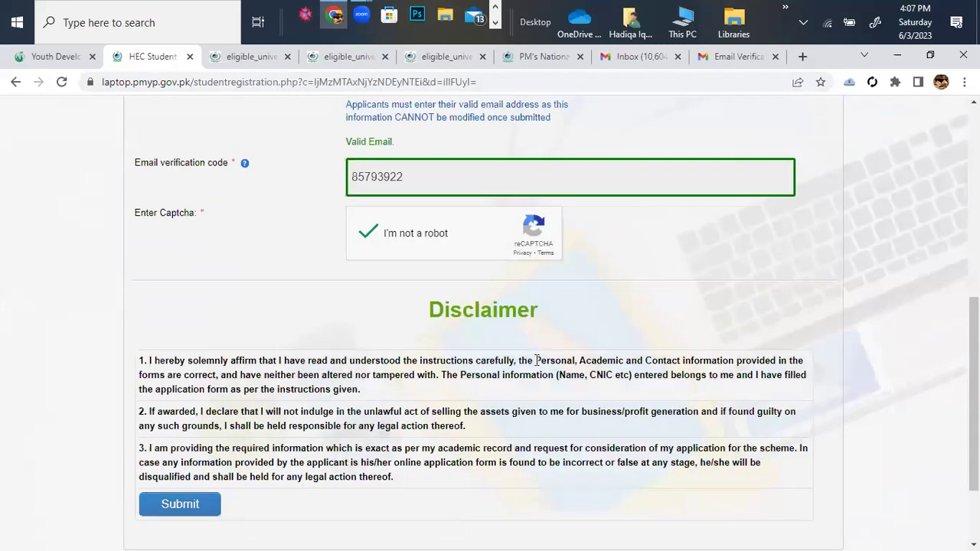
scroll(536, 360, down, 1)
scroll(537, 360, up, 1)
scroll(536, 359, up, 5)
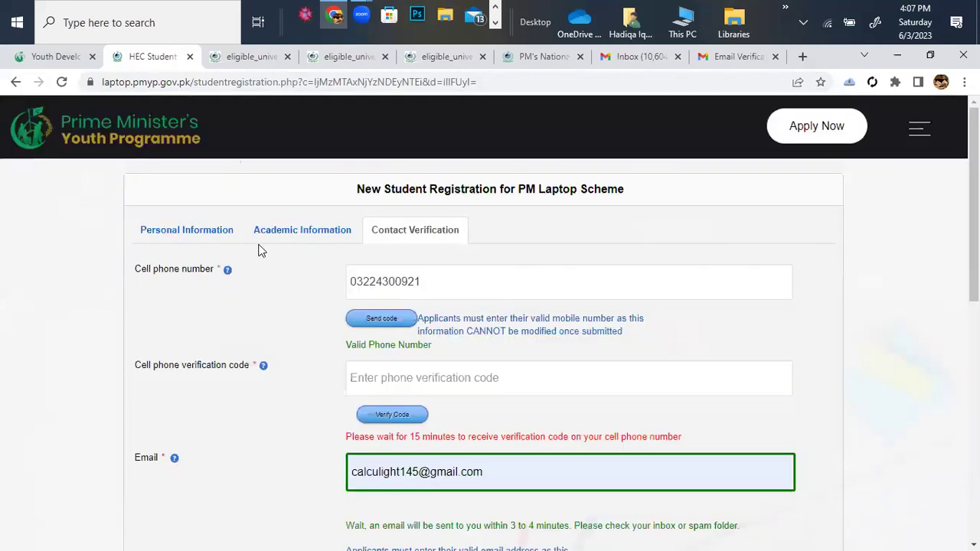
click(316, 233)
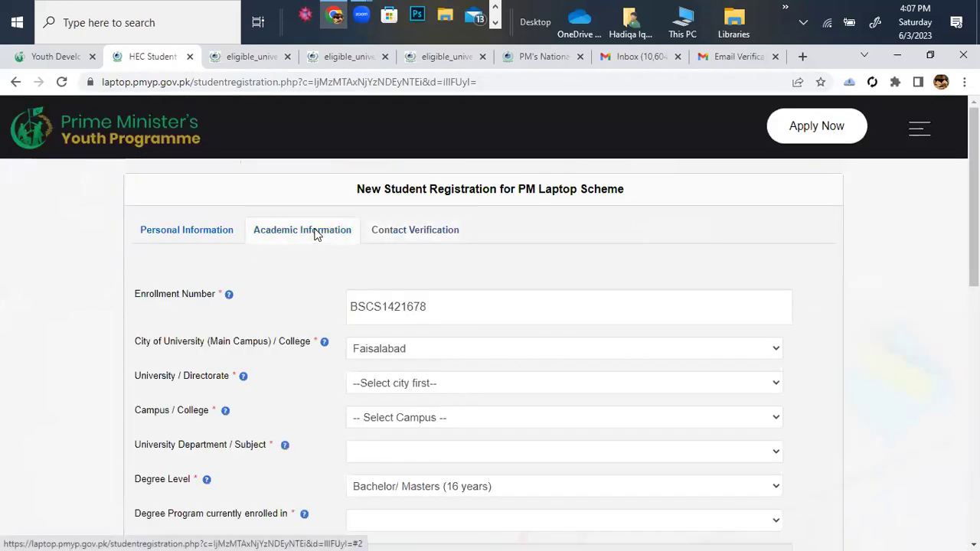
click(213, 238)
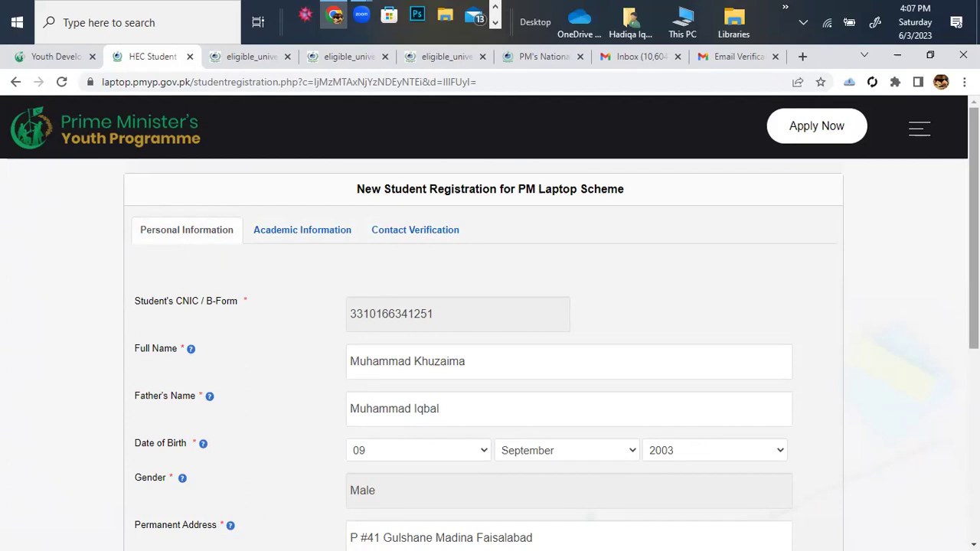
scroll(490, 322, down, 5)
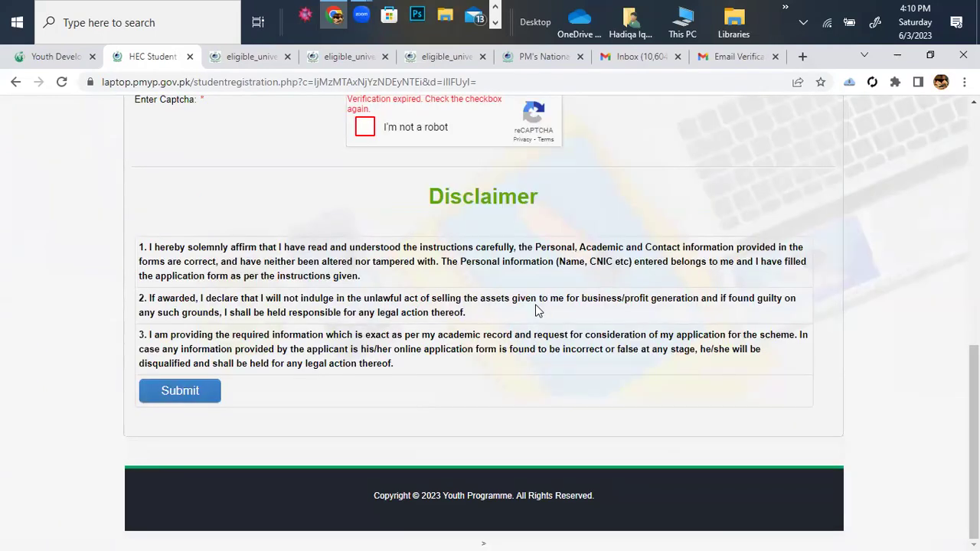
scroll(535, 310, up, 7)
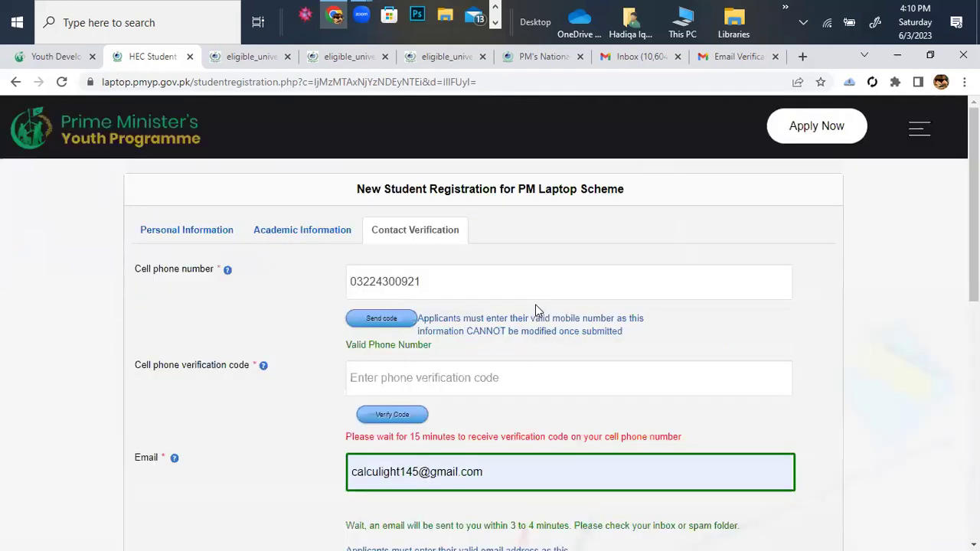